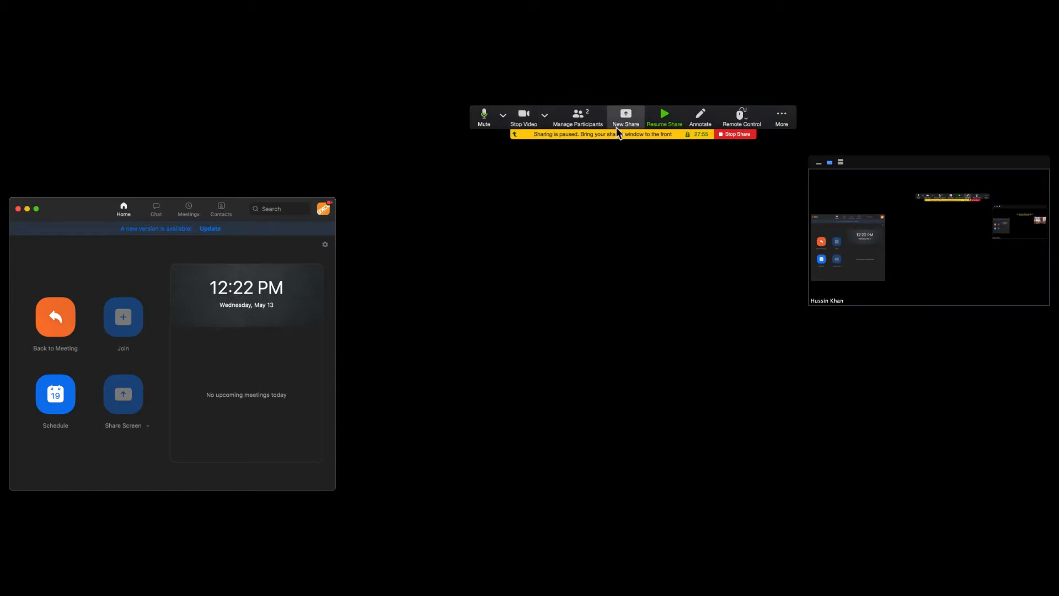
Turn the meeting camera off and back on.
click(523, 117)
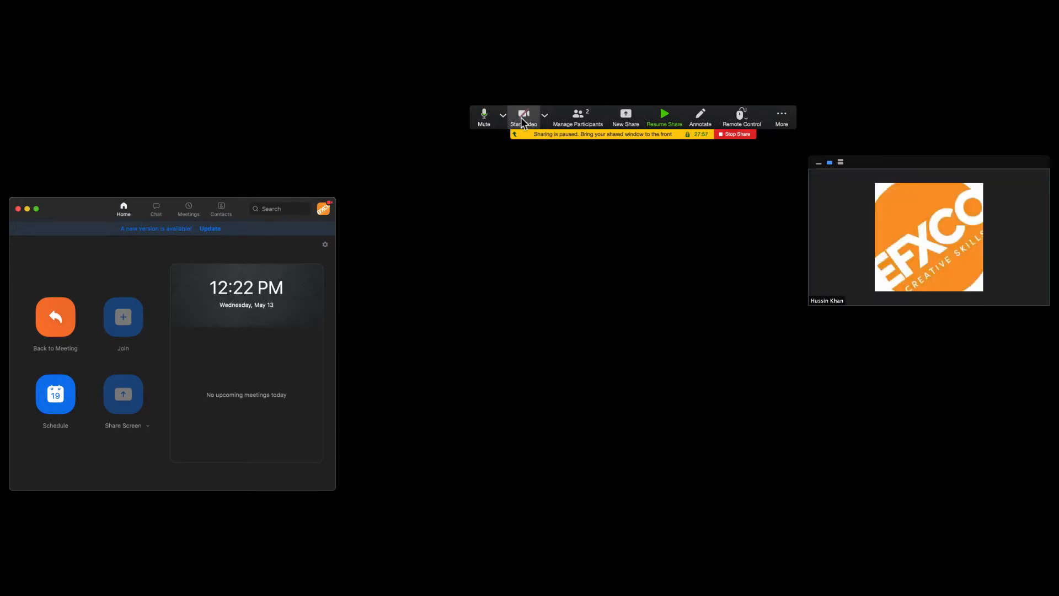
click(523, 117)
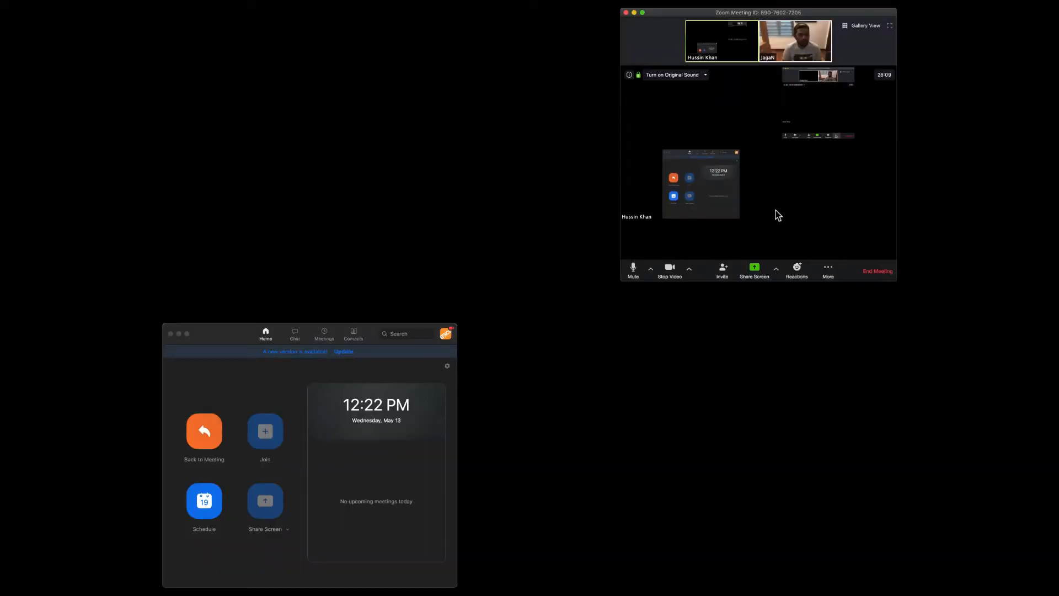
Choose the Ecamm Live Sharing window as the meeting's screen-share source and reposition the meeting controls.
click(746, 269)
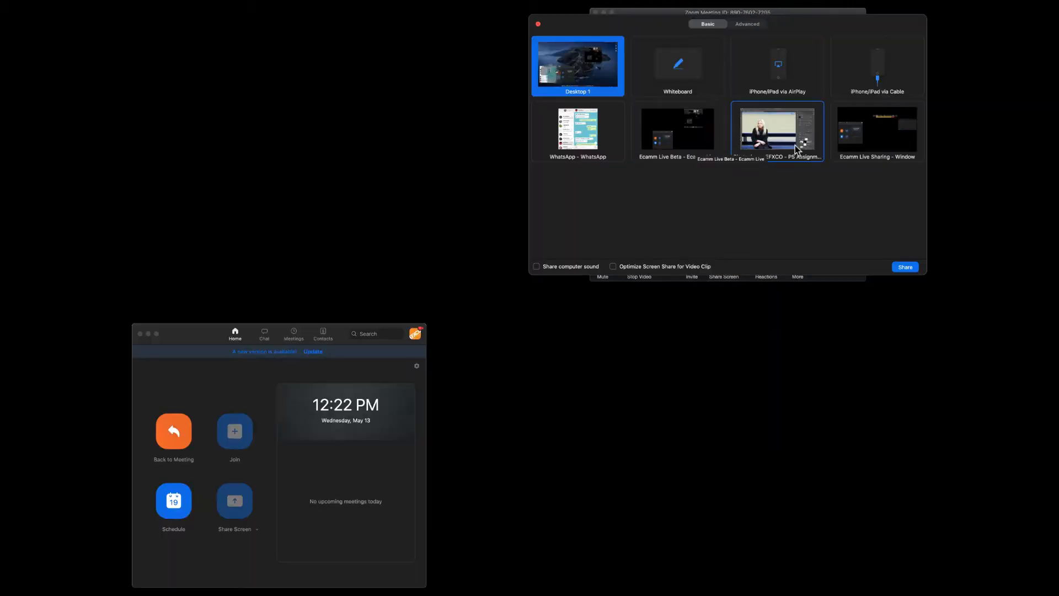
click(780, 135)
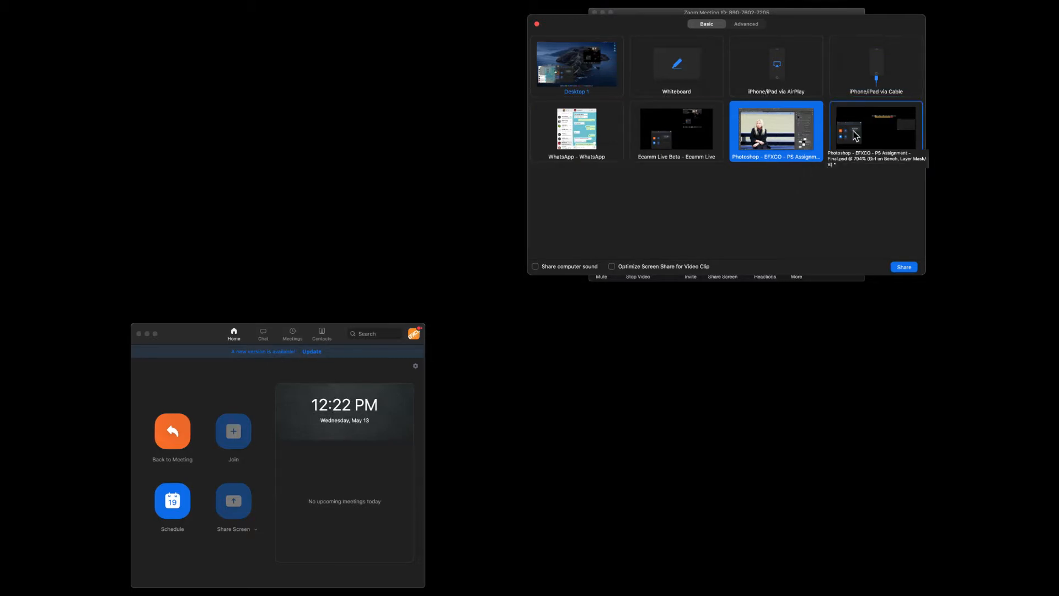
click(880, 135)
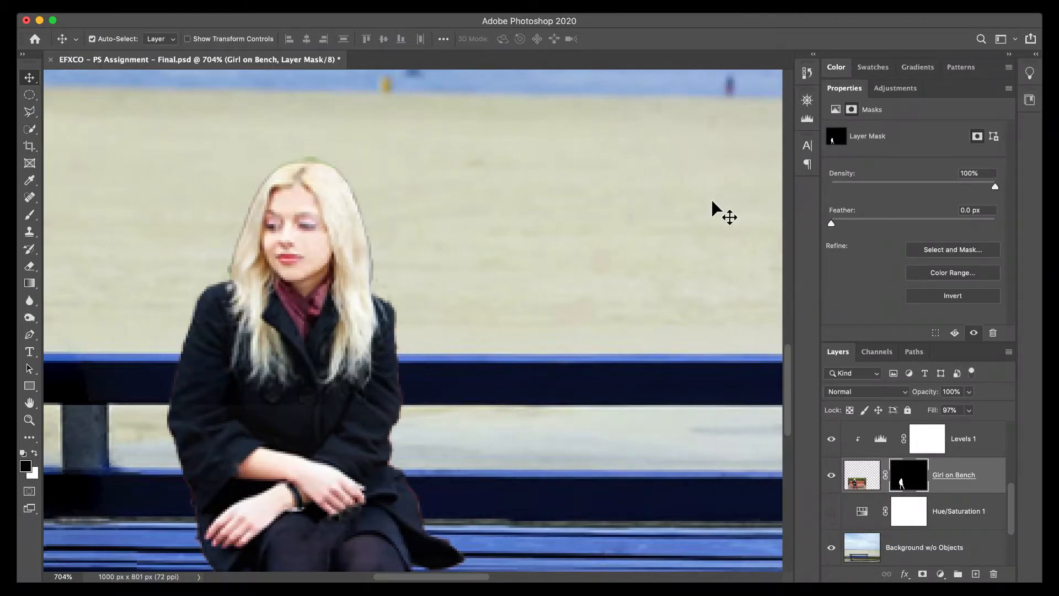
key(ctrl+Left)
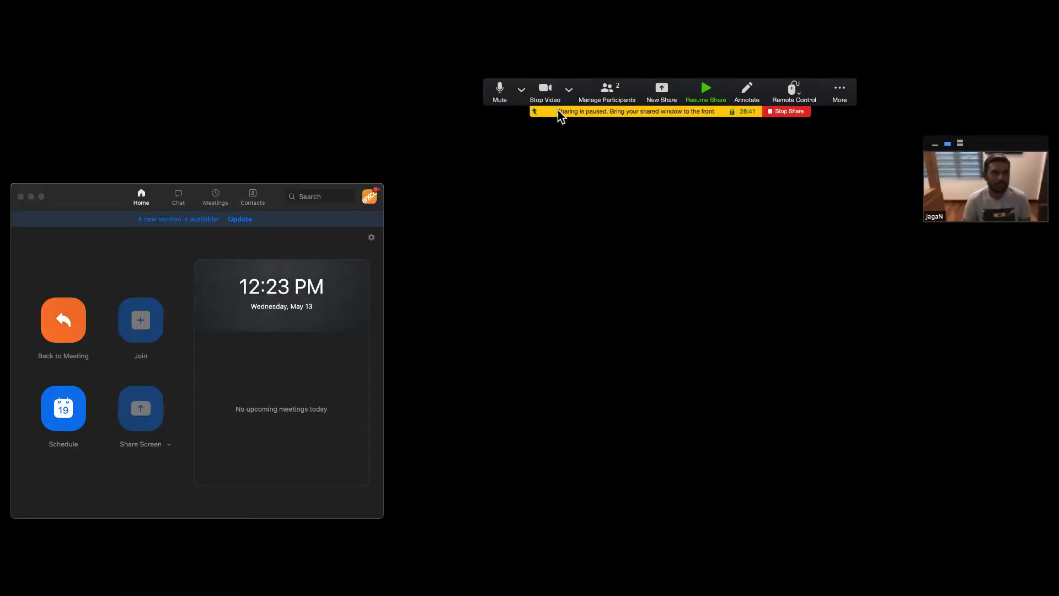
drag(590, 95, 600, 230)
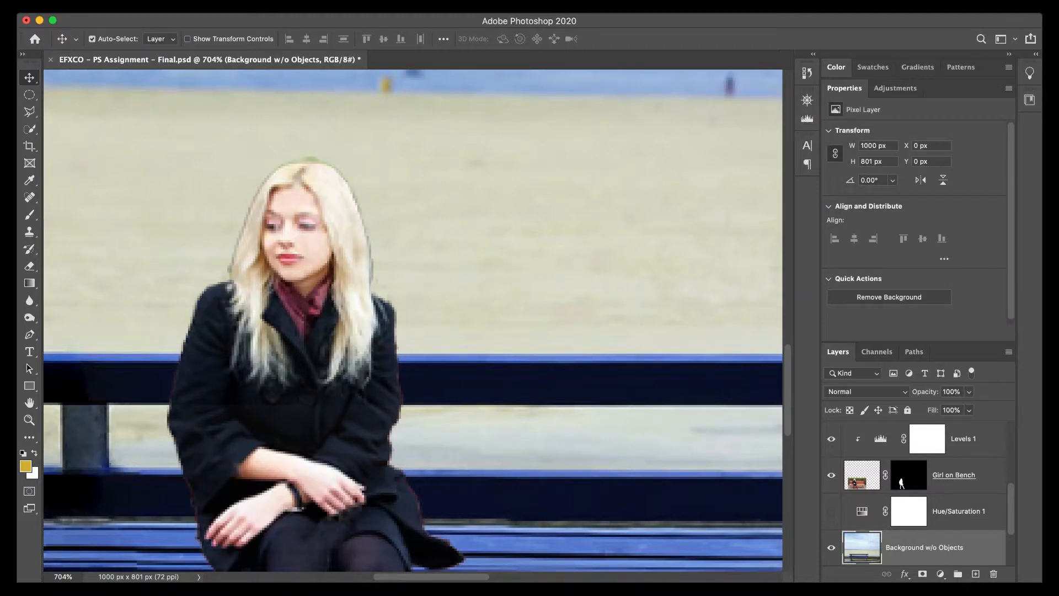
Examine the edges of the seated woman's cutout and make the Girl on Bench layer mask active.
key(super+0)
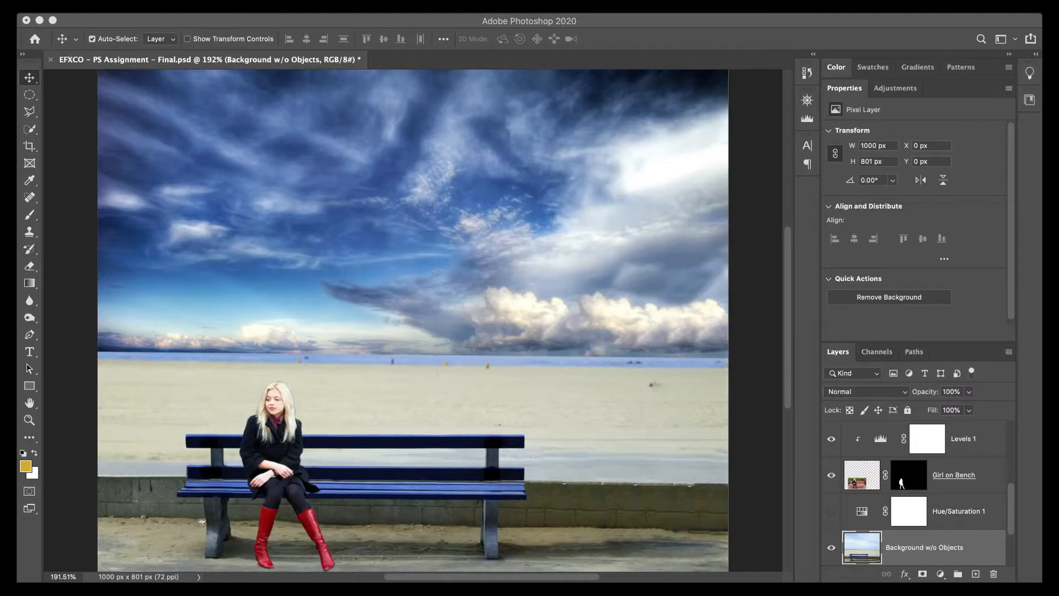
click(292, 394)
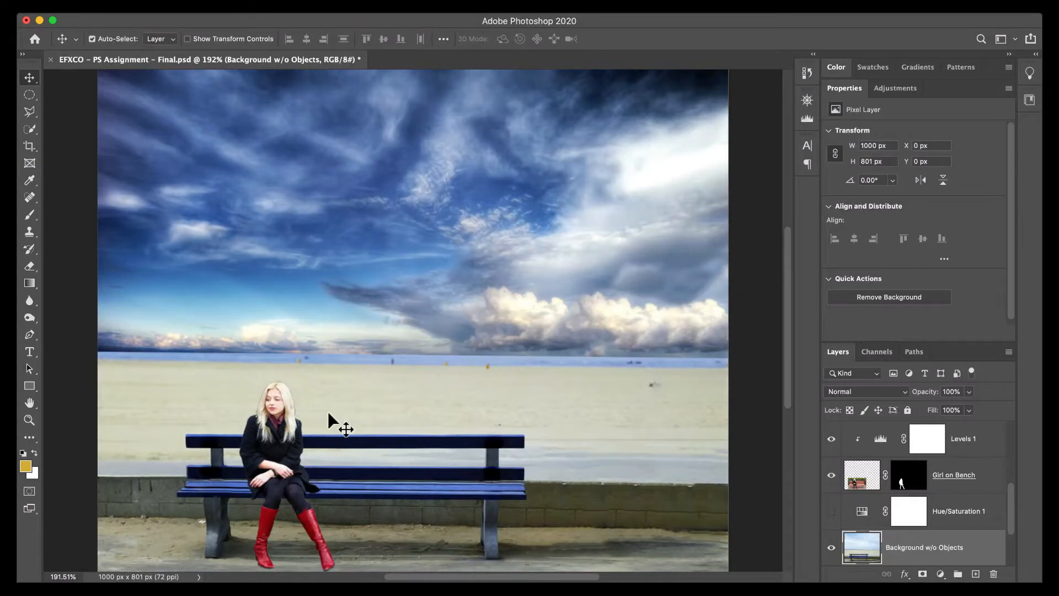
drag(329, 414, 361, 365)
scroll(357, 369, up, 10)
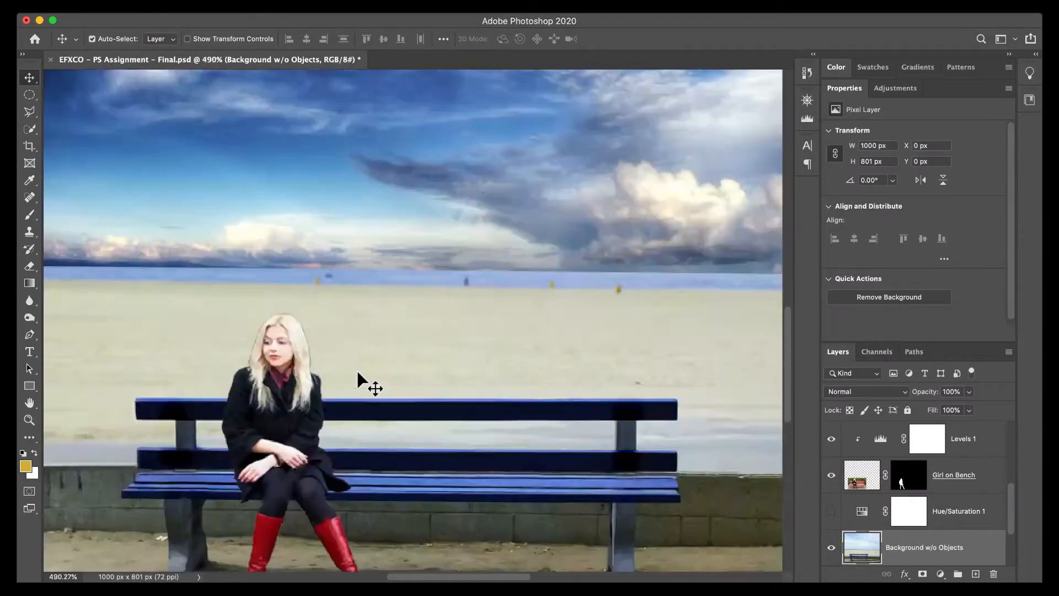
drag(281, 407, 380, 217)
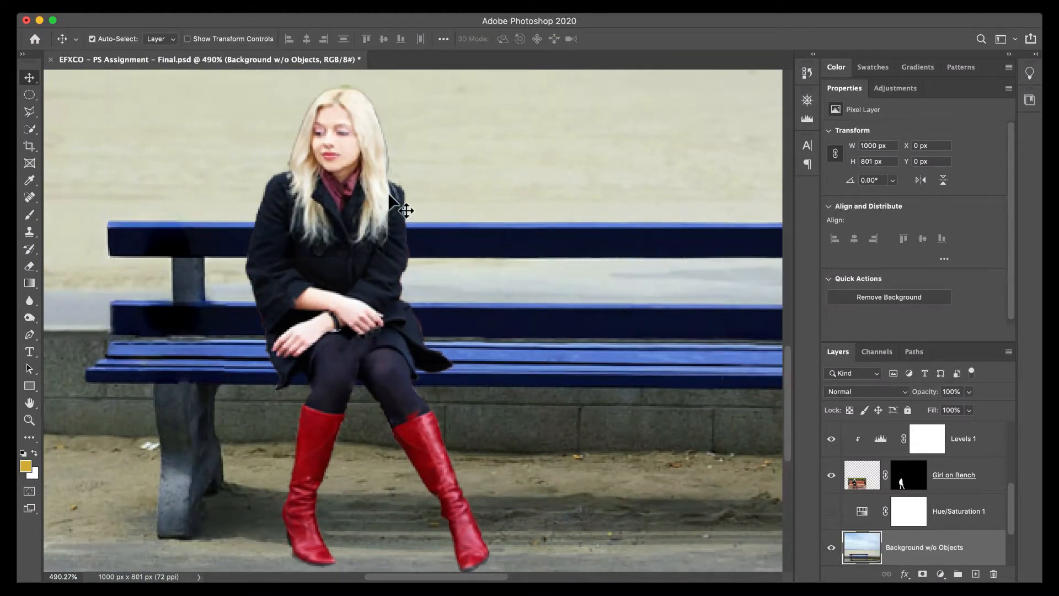
click(910, 483)
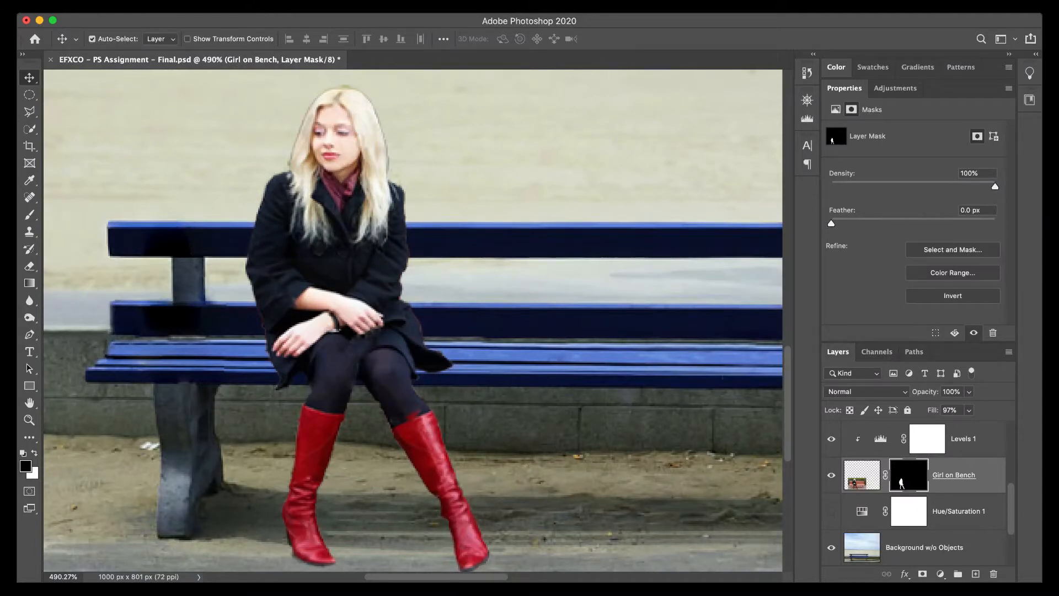
Apply the Minimum filter to the Girl on Bench mask with a 1 pixel radius preserving squareness, comparing the edge before and after.
click(155, 10)
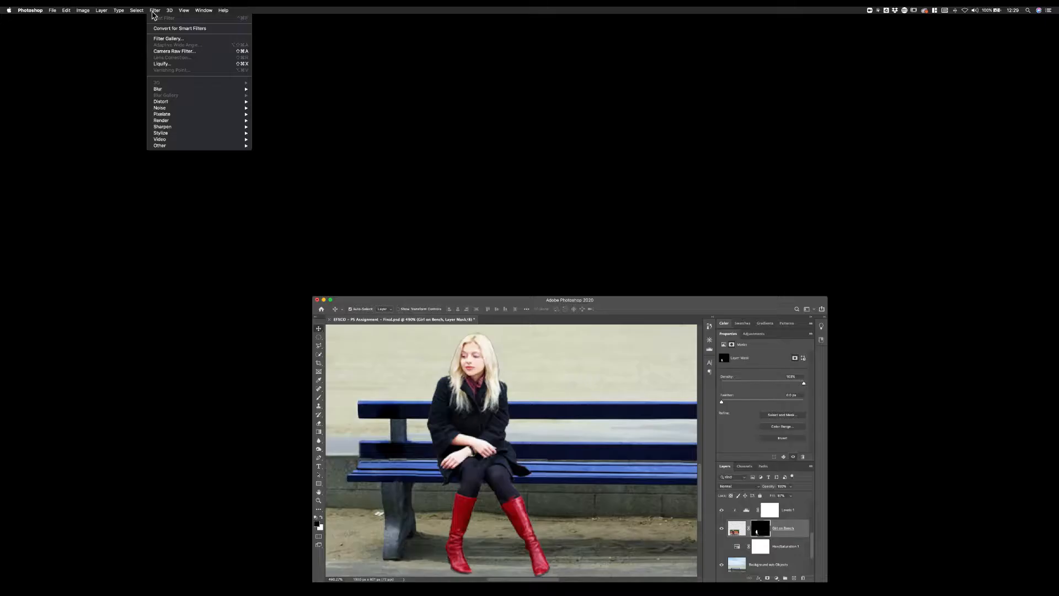
mouse_move(170, 146)
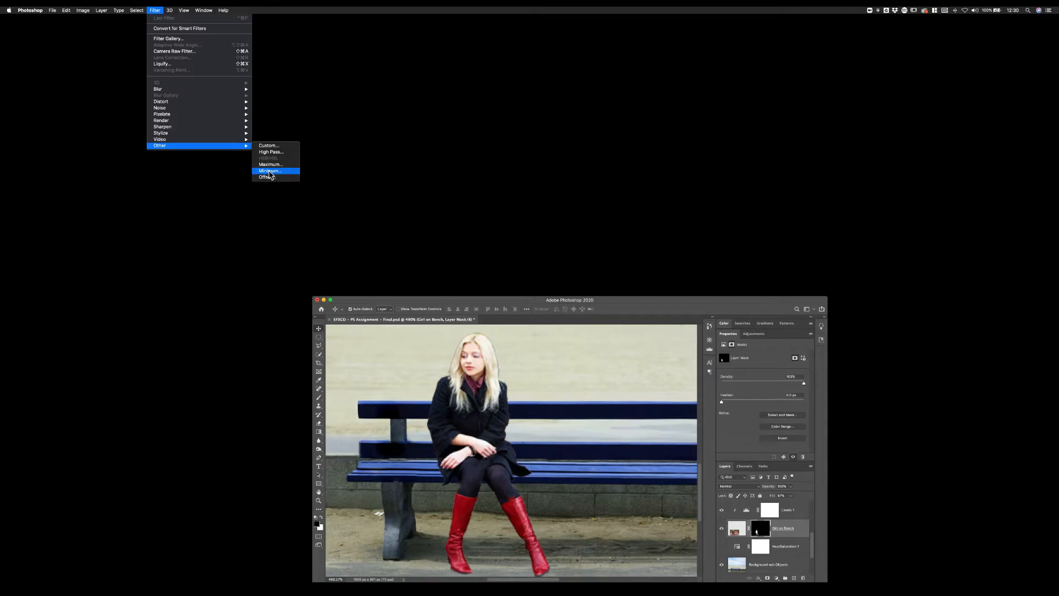
click(269, 171)
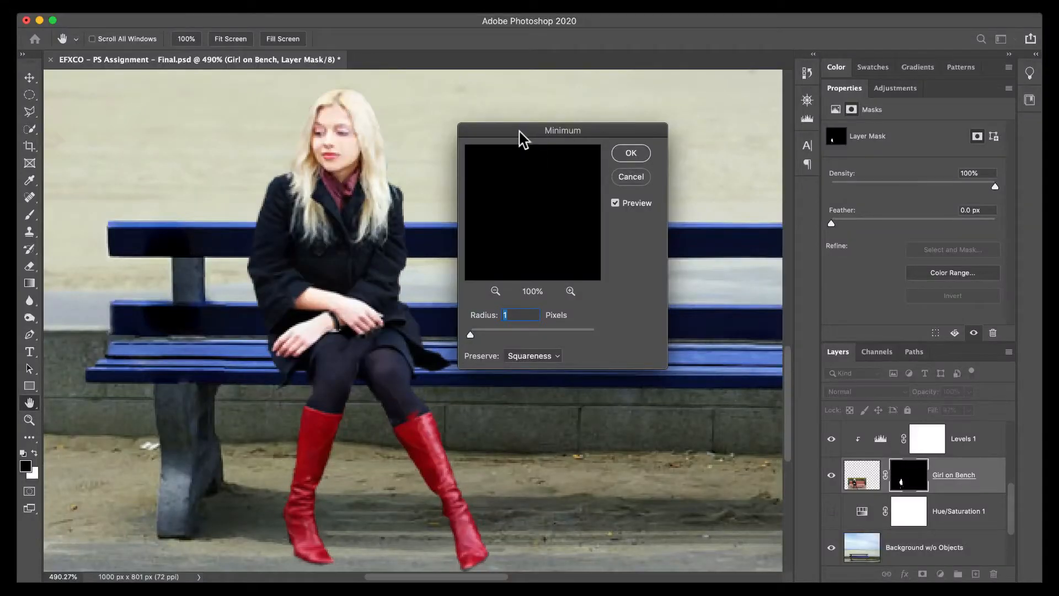
drag(519, 135, 541, 138)
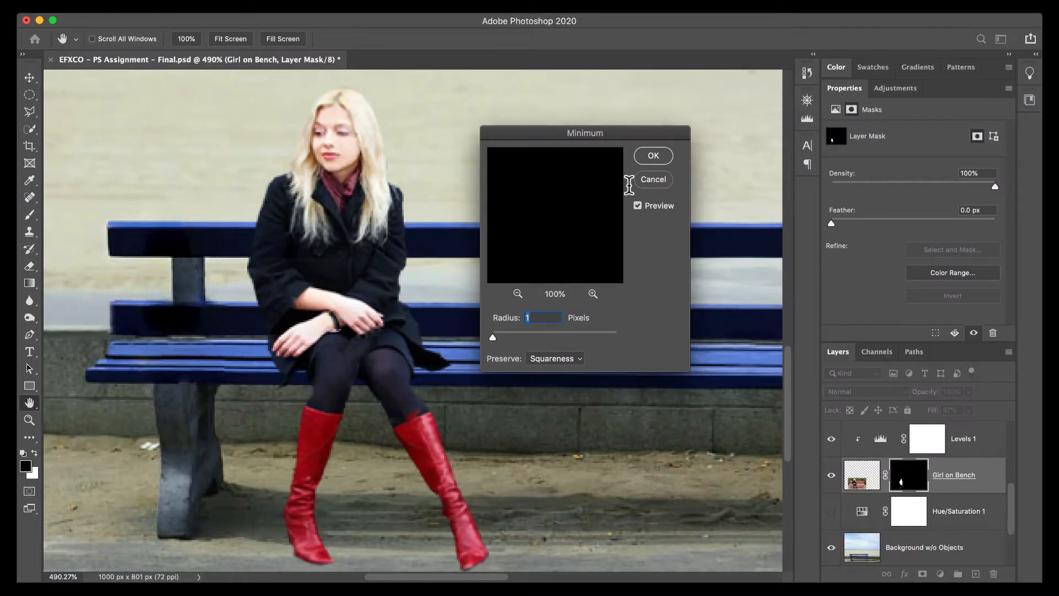
click(639, 205)
click(638, 205)
click(638, 205)
click(639, 205)
click(654, 156)
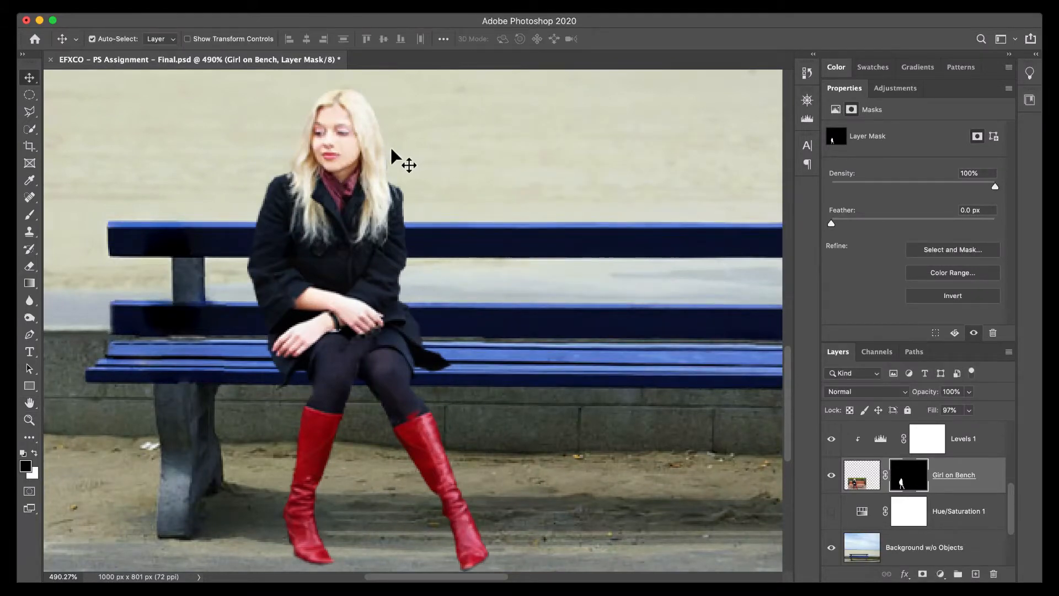
Check the woman's hair and coat edges up close, and show the Girl on Bench layer mask by itself on the canvas.
scroll(389, 149, up, 5)
scroll(390, 150, down, 3)
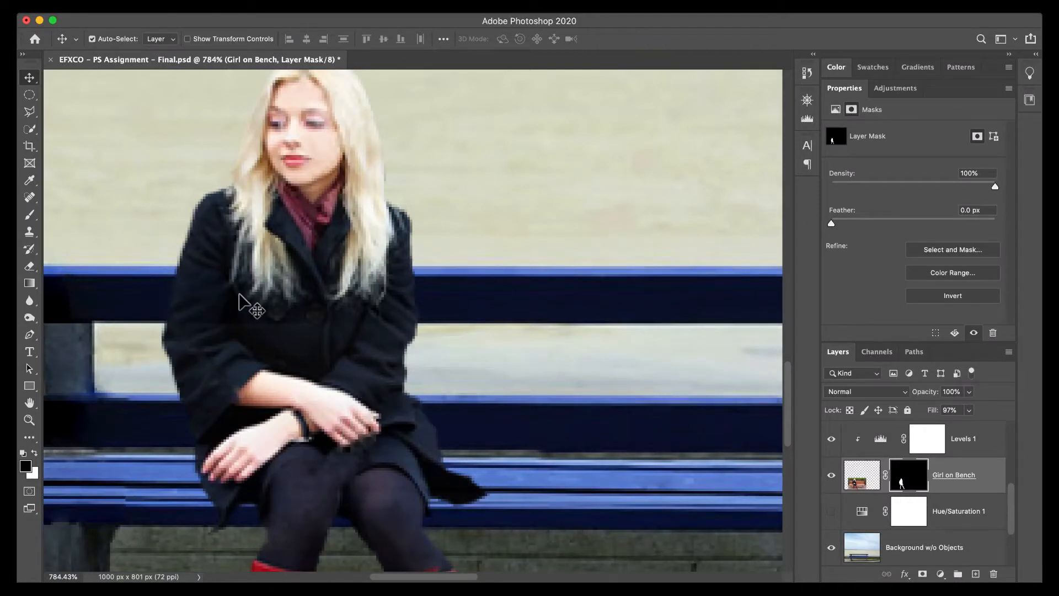
scroll(243, 303, up, 2)
scroll(242, 302, down, 2)
scroll(243, 303, down, 2)
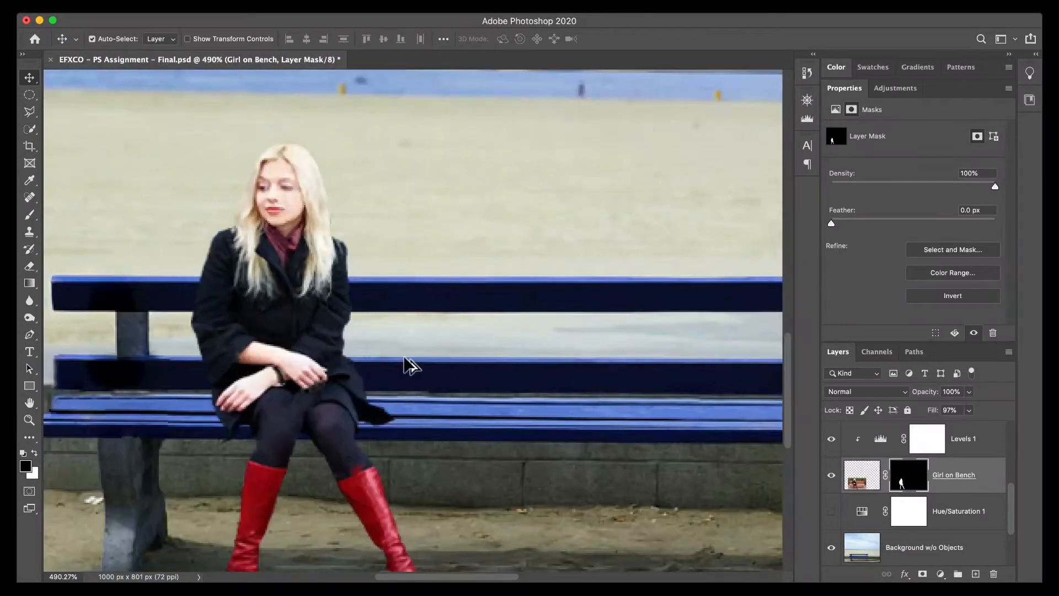
alt+click(909, 486)
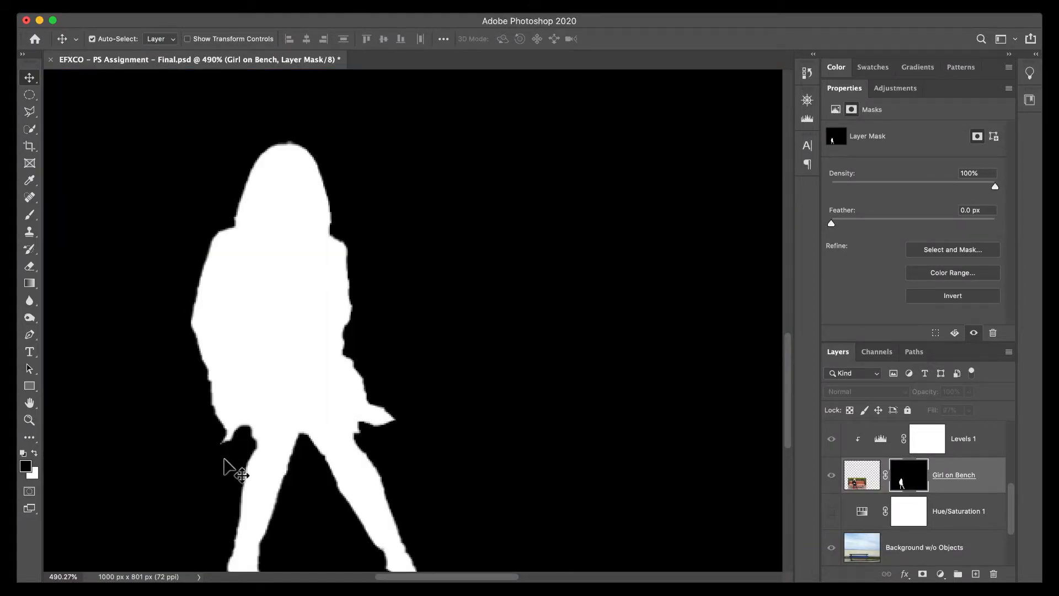
scroll(498, 273, left, 2)
scroll(498, 273, down, 1)
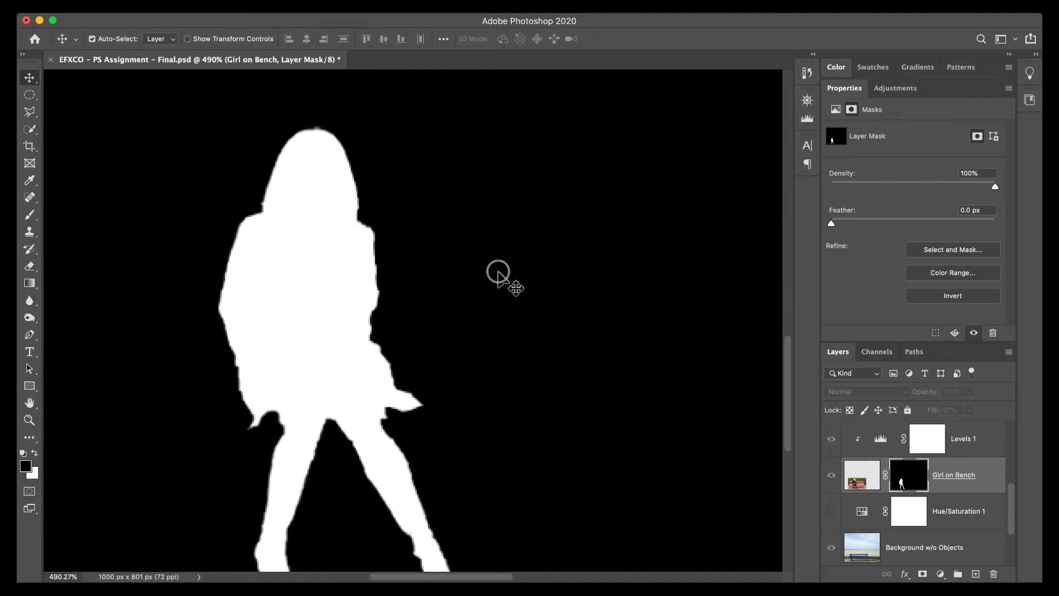
scroll(498, 273, left, 2)
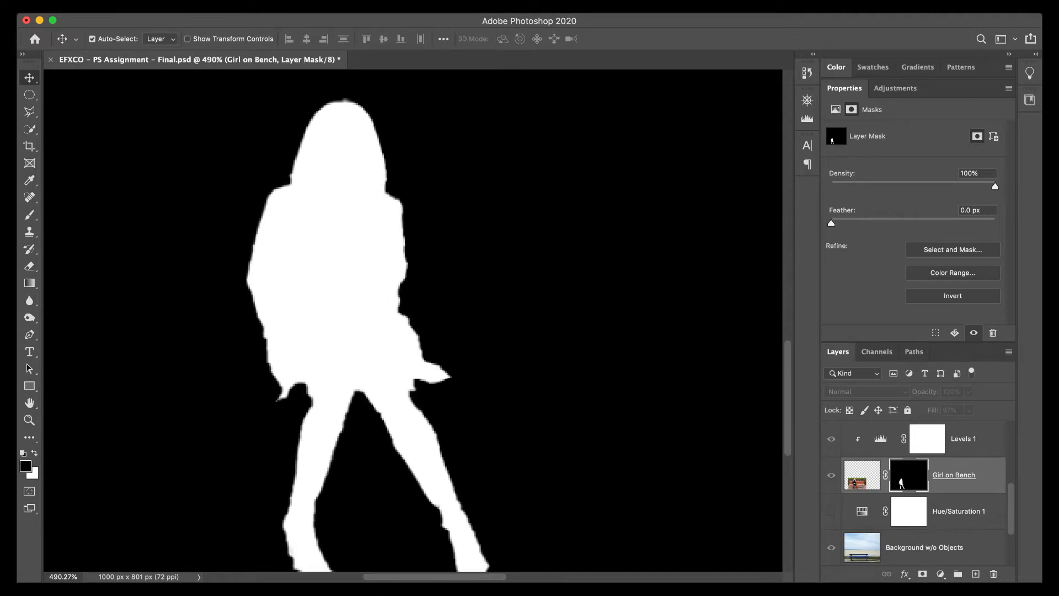
Apply a Gaussian Blur with a 1.0 pixel radius to the Girl on Bench mask, comparing it with and without the effect.
click(155, 11)
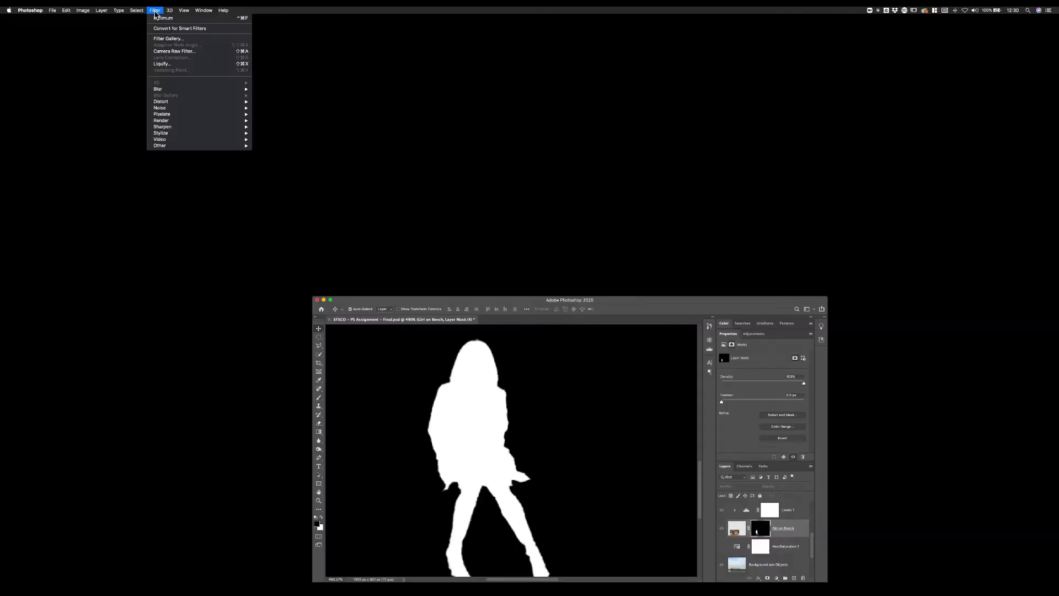
mouse_move(171, 90)
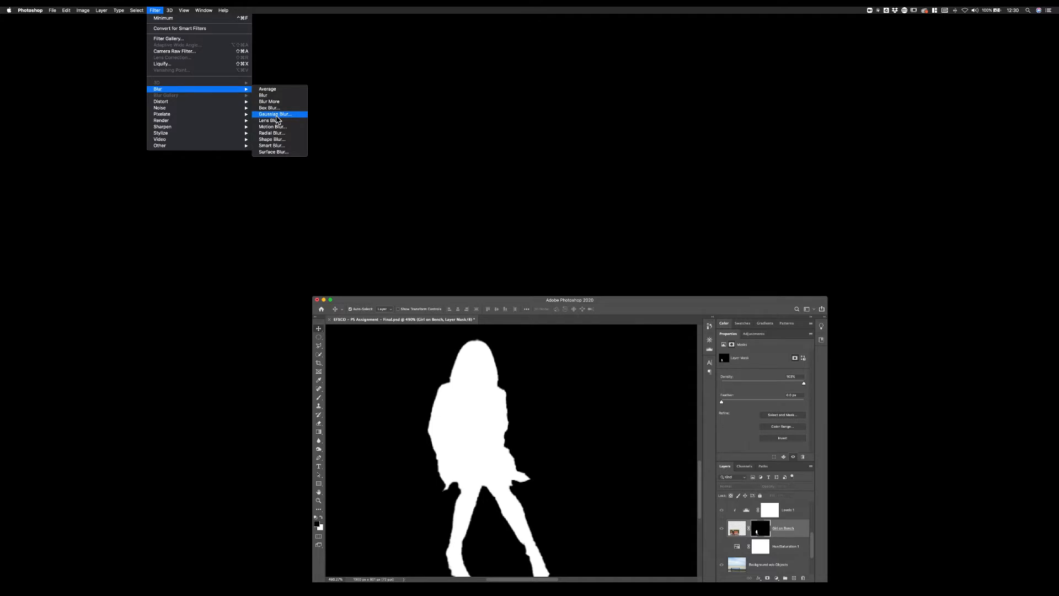
click(274, 115)
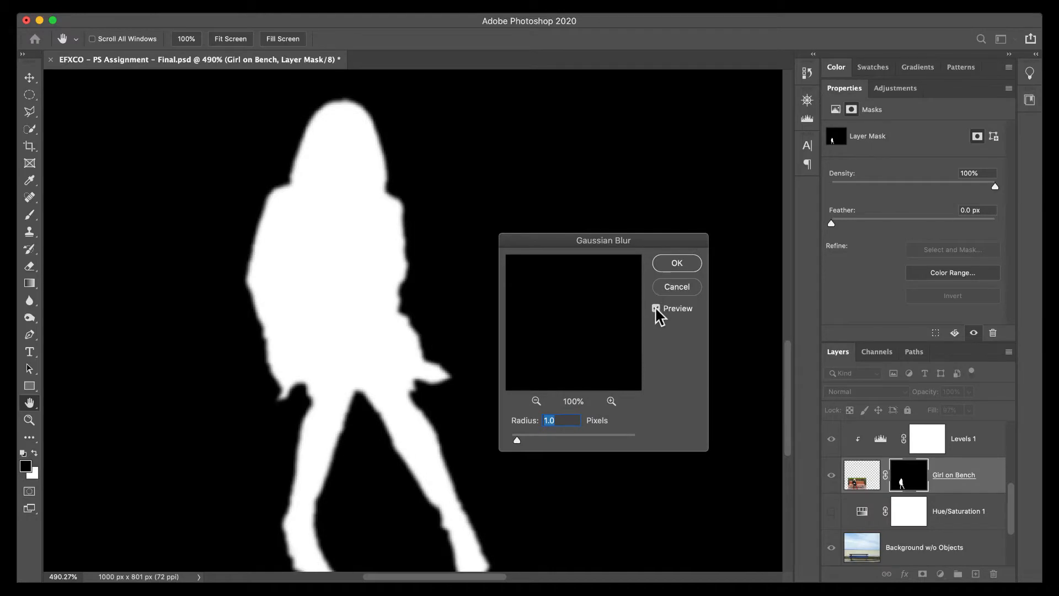
click(656, 309)
click(656, 308)
click(656, 308)
click(656, 308)
key(Return)
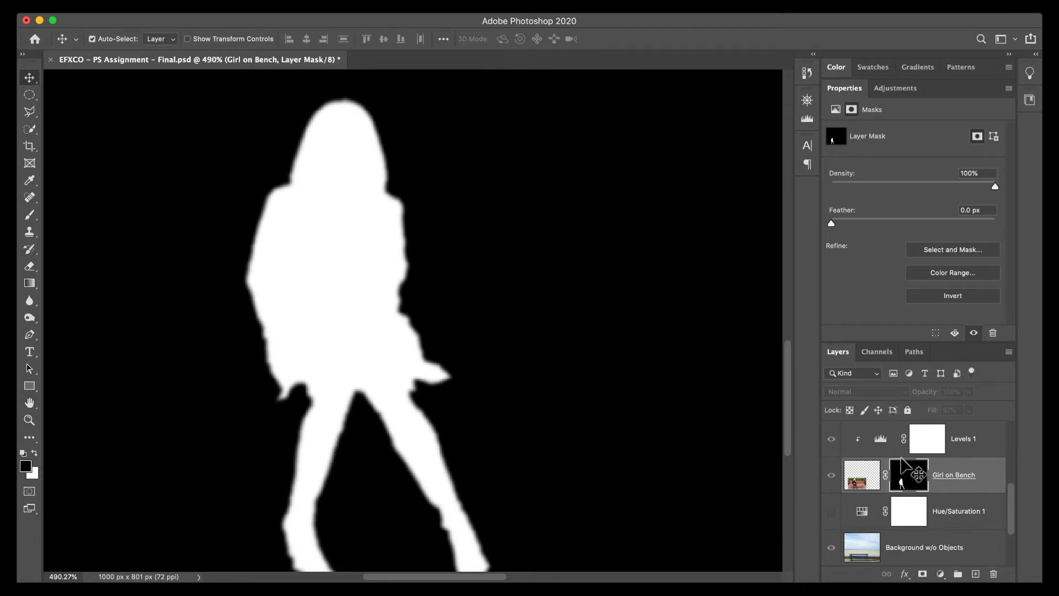
Leave the mask-only display and review how the woman blends into the whole composite.
alt+click(907, 484)
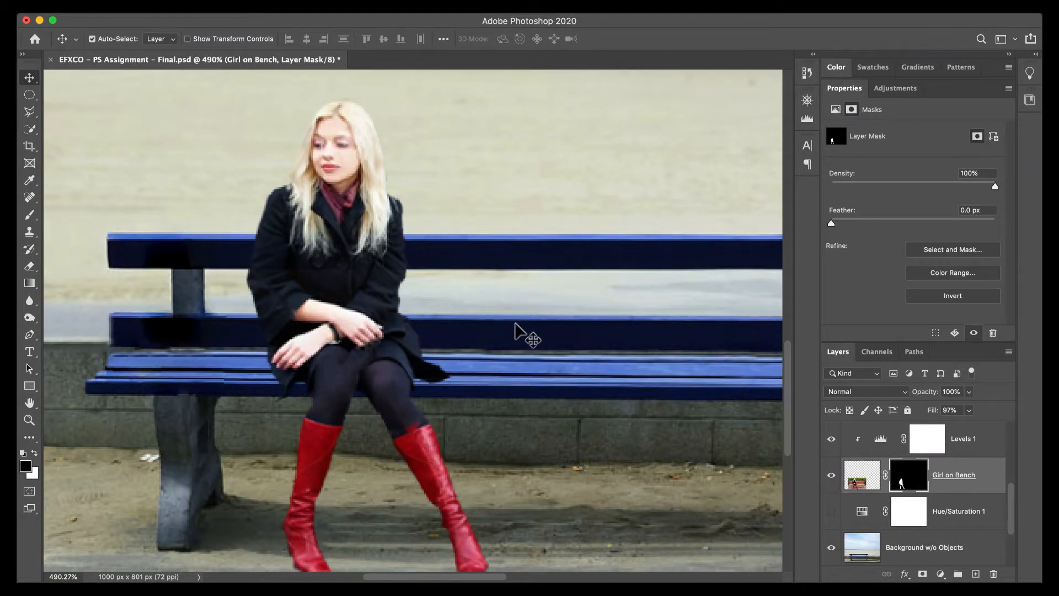
key(super)
drag(524, 334, 539, 307)
scroll(538, 305, down, 5)
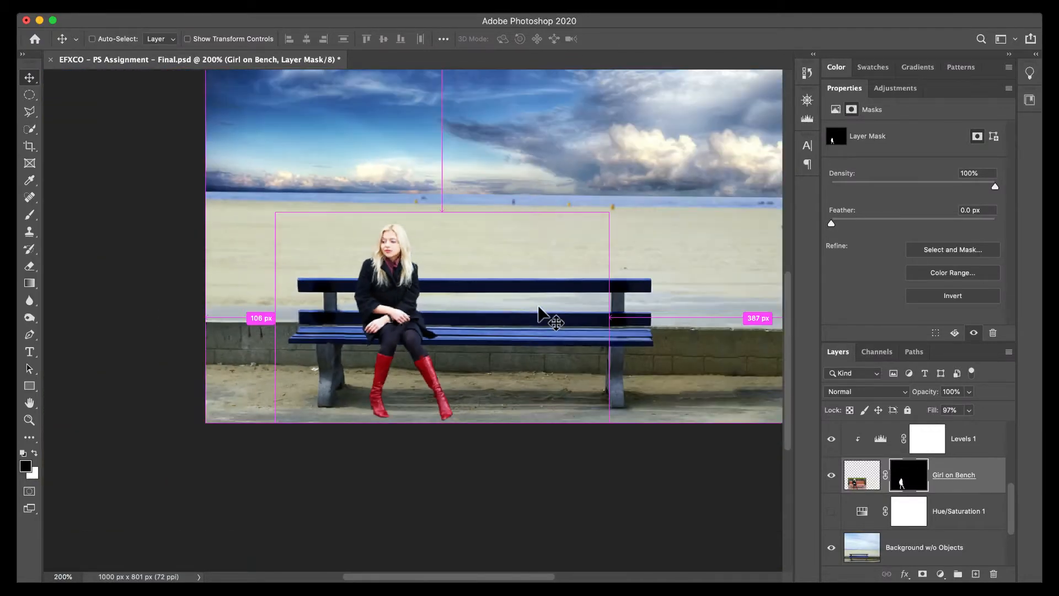
scroll(497, 337, down, 2)
drag(469, 381, 440, 421)
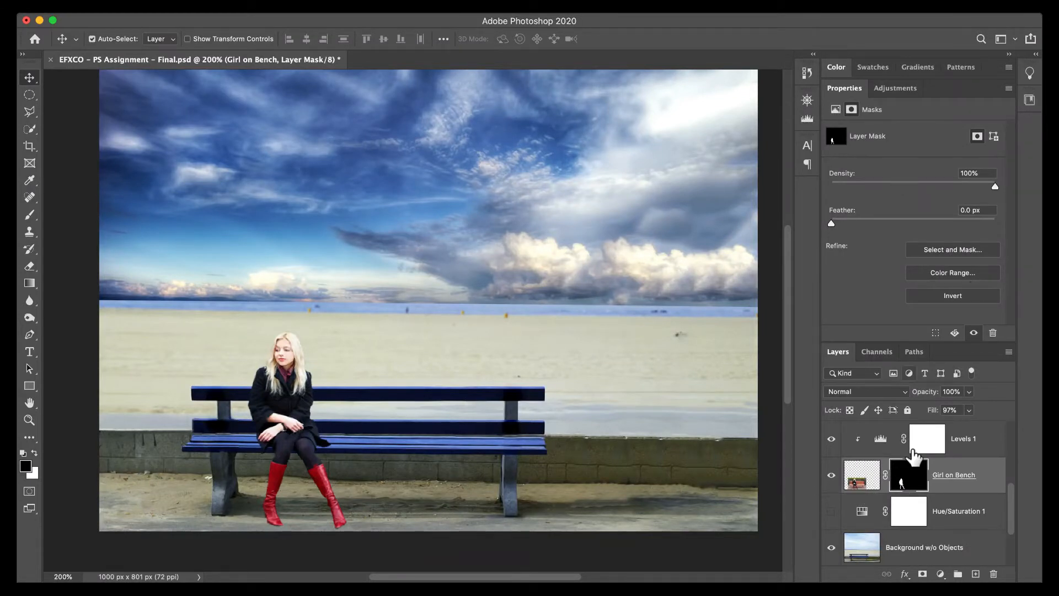
Switch the Levels 1 adjustment to the Red channel, try a shadow input level of 39 and restore it to 0.
click(879, 441)
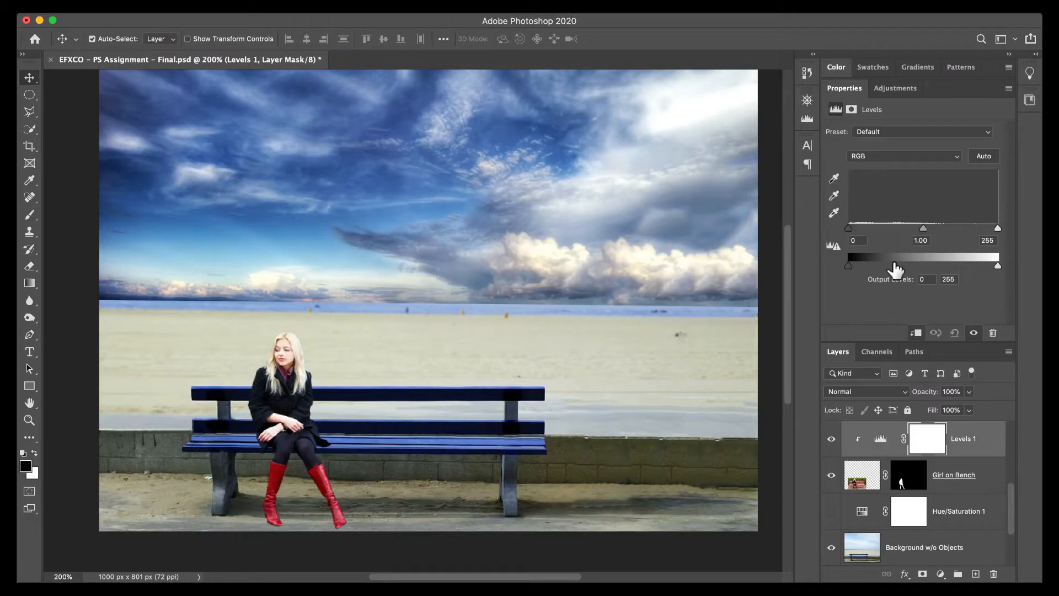
click(887, 158)
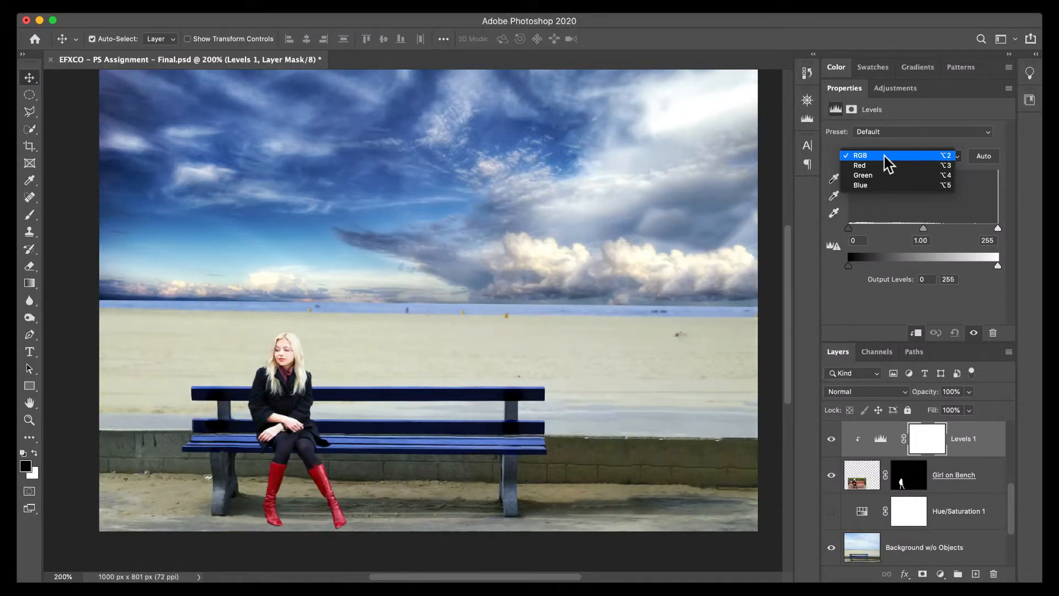
click(883, 166)
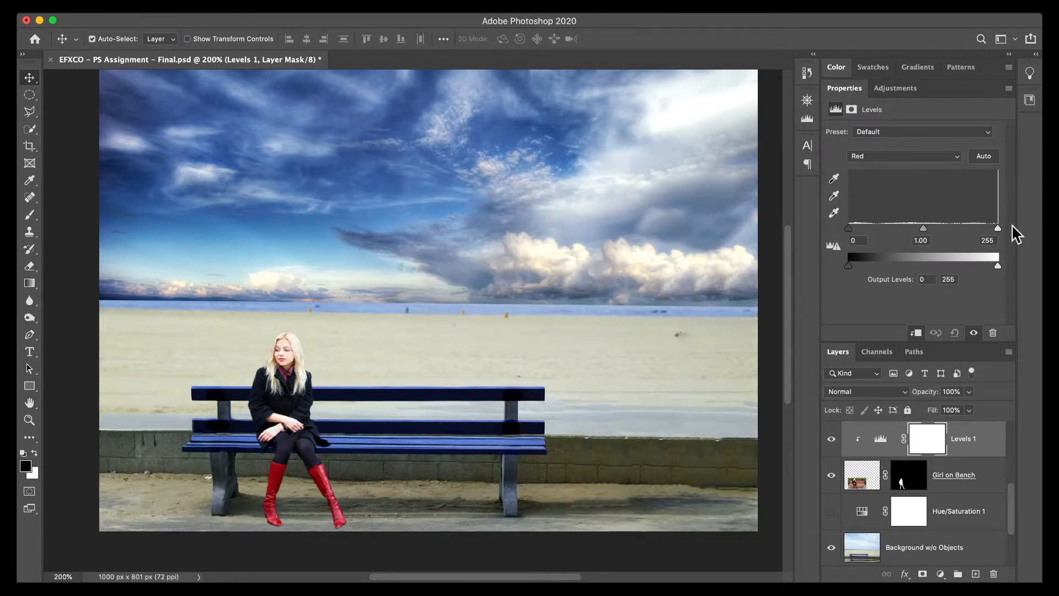
drag(849, 228, 873, 234)
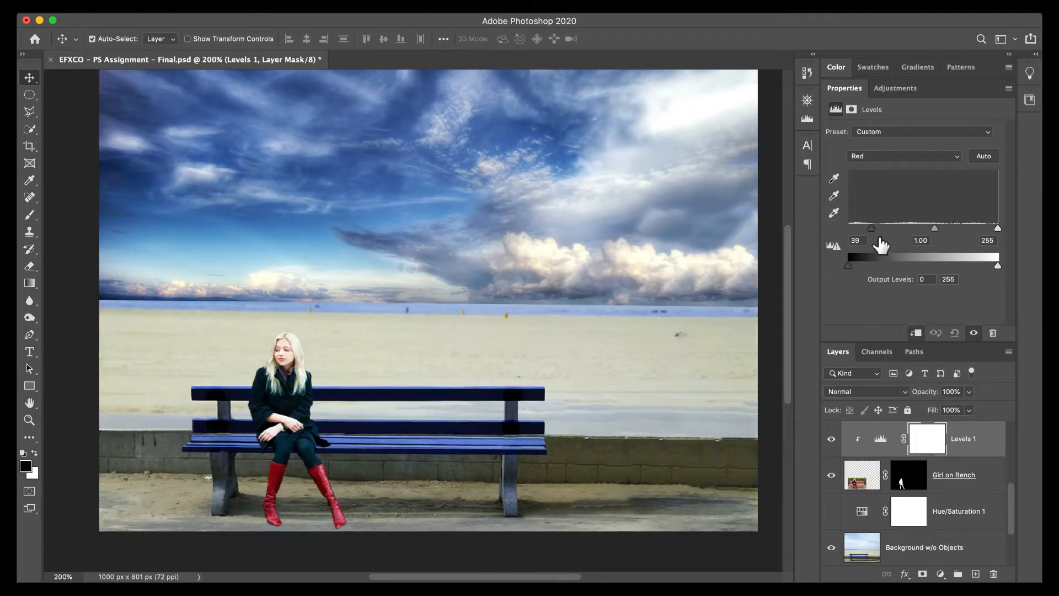
drag(871, 229, 840, 230)
Try a Red midtone level of 0.58 in the Levels 1 adjustment and settle on 0.93.
drag(923, 228, 950, 235)
scroll(1011, 484, up, 1)
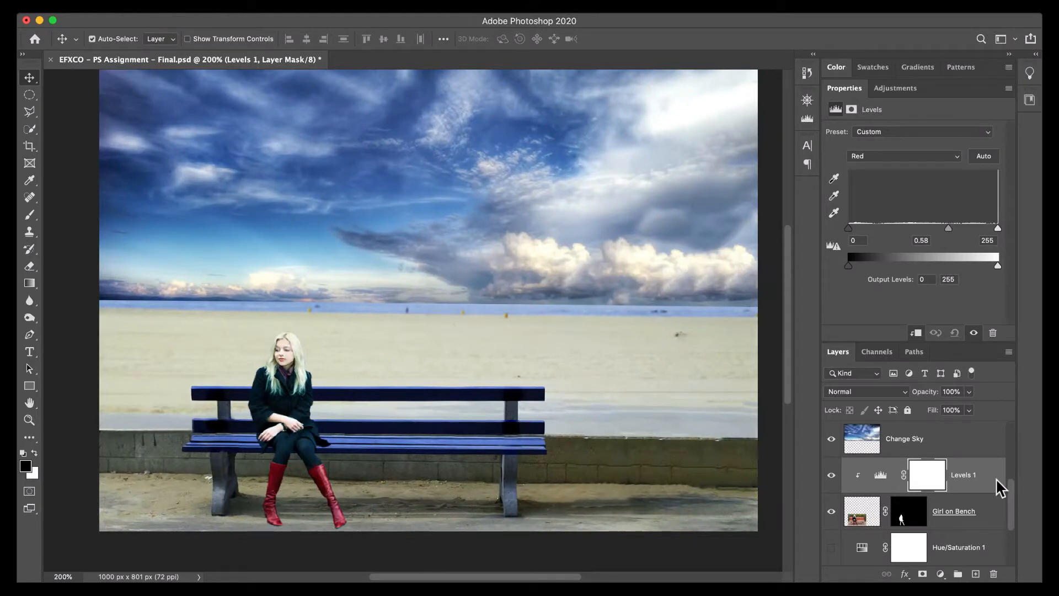
drag(949, 228, 926, 225)
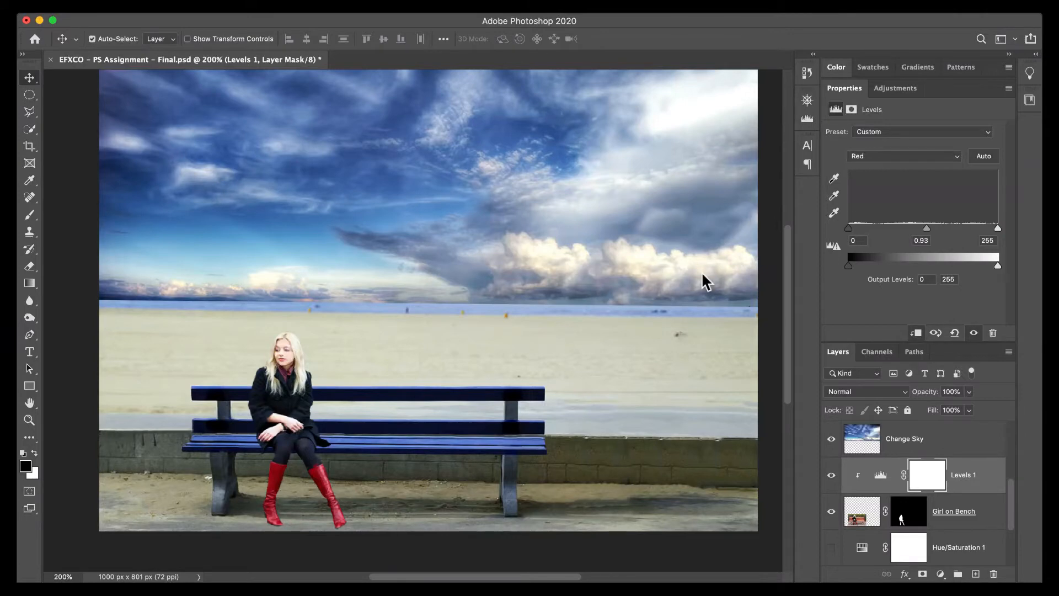
Switch to the messaging app, open the newest photo in the chat and enlarge the window to examine it.
key(ctrl+Left)
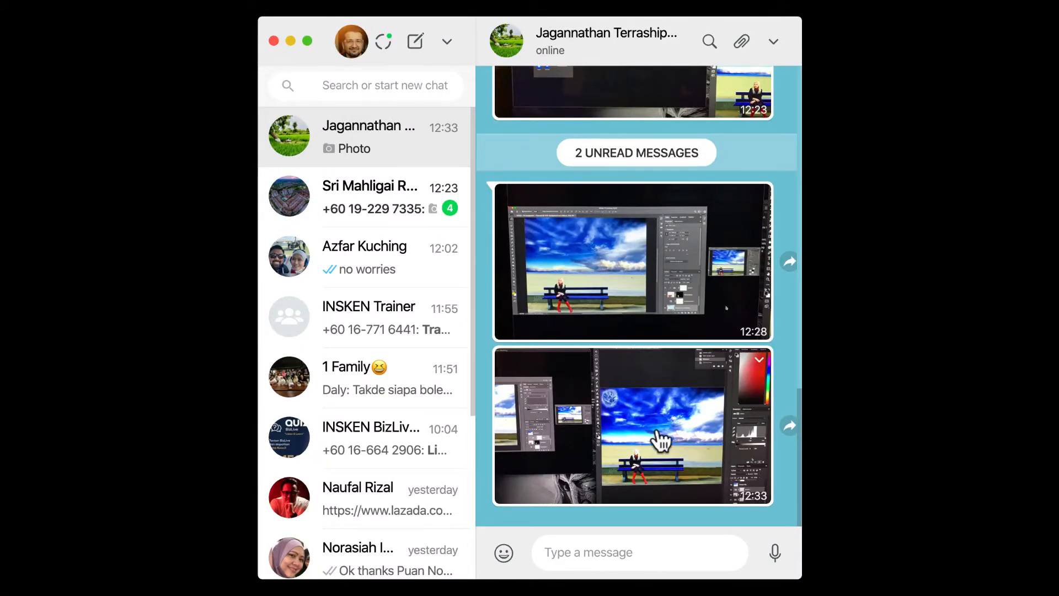
click(743, 441)
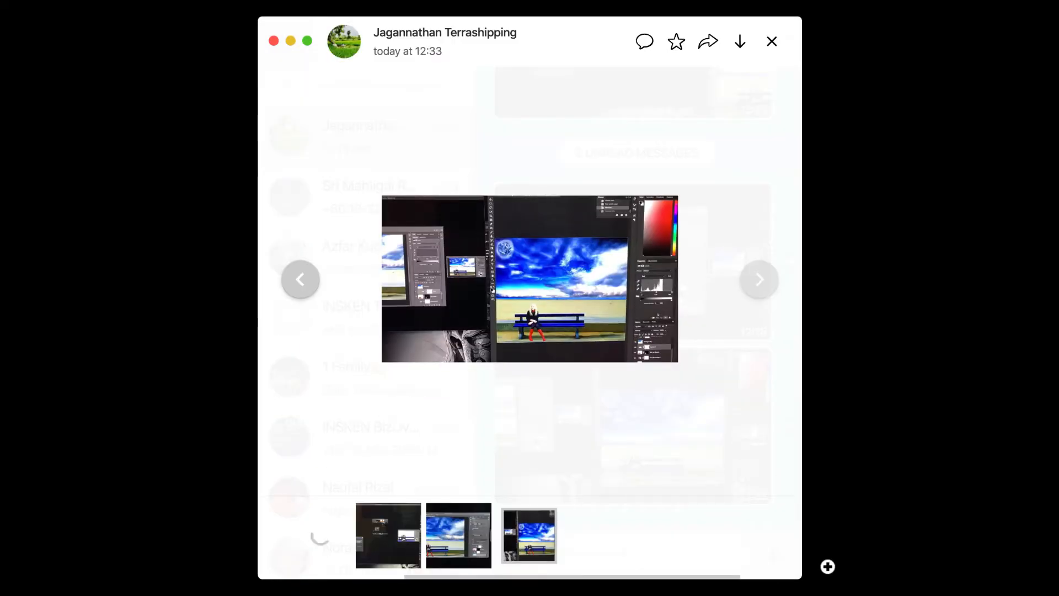
drag(800, 577, 975, 579)
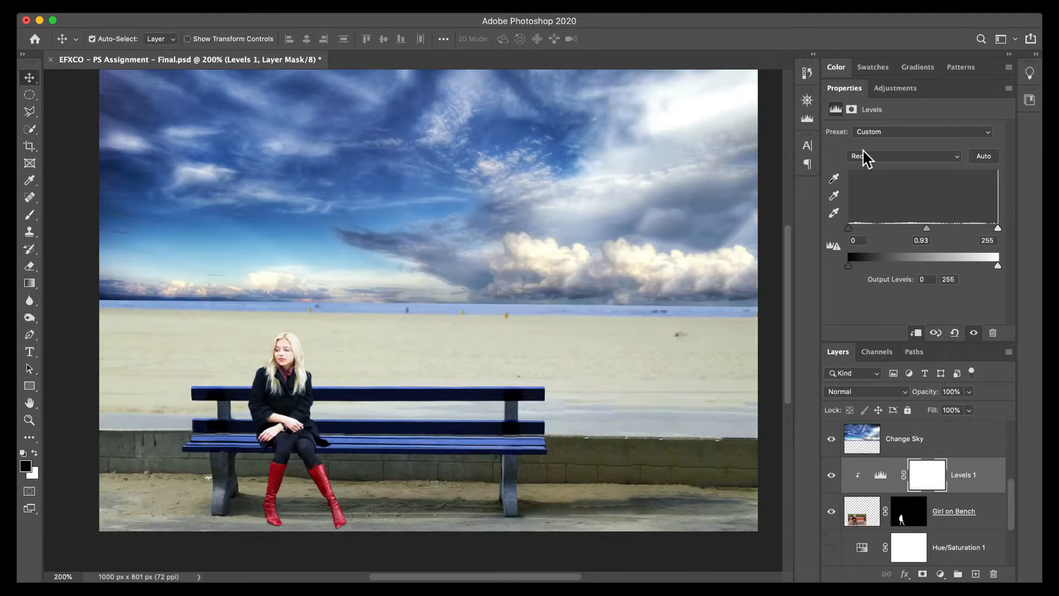
Set the Levels 1 midtones to 0.88 in the Red channel and 0.87 in the Green channel.
mouse_move(927, 228)
mouse_down()
mouse_move(899, 231)
mouse_move(927, 237)
mouse_up()
mouse_move(929, 235)
mouse_down()
mouse_move(911, 233)
mouse_move(930, 235)
mouse_up()
click(908, 156)
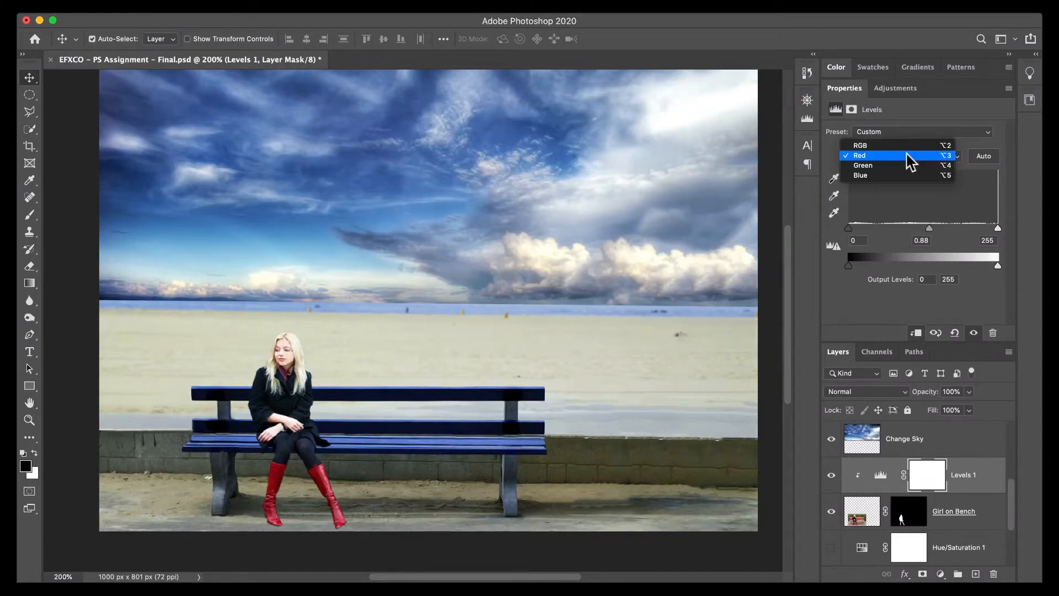
click(910, 166)
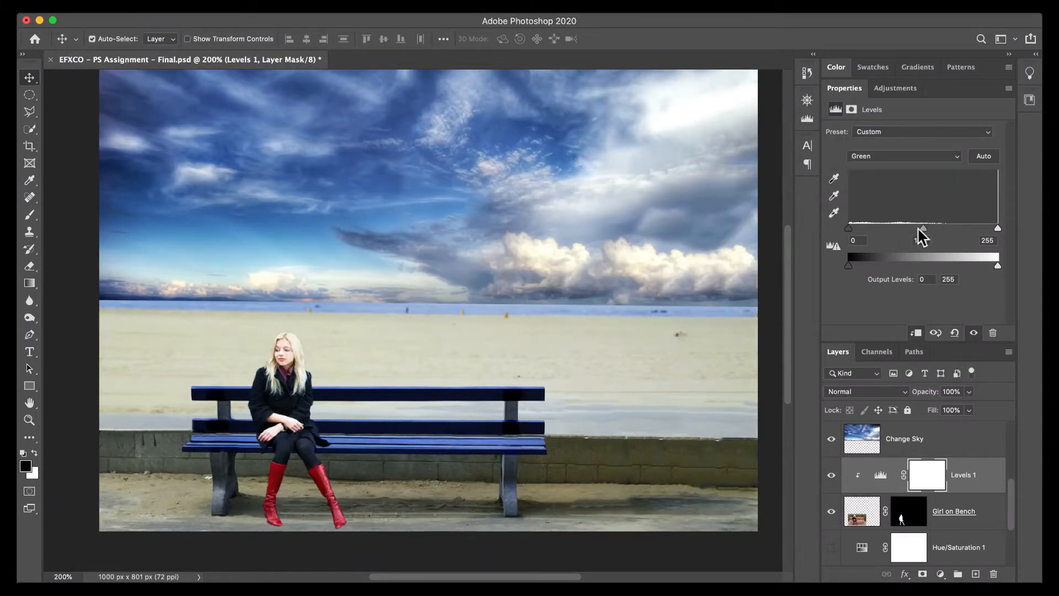
drag(925, 229, 930, 228)
Set the Blue channel midtone of the Levels 1 adjustment to 0.91.
click(896, 160)
click(899, 170)
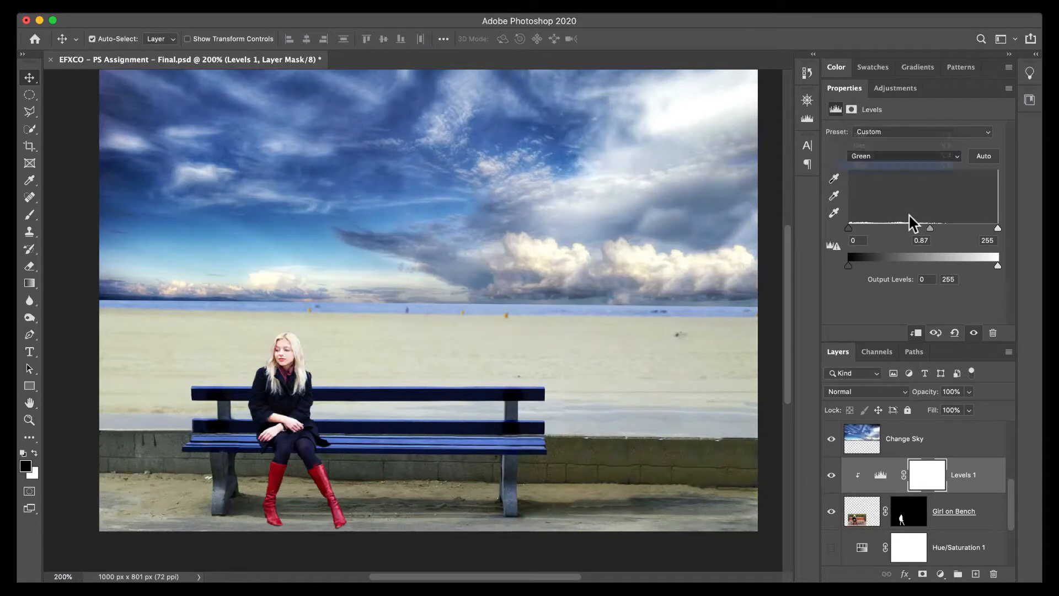
drag(922, 228, 929, 232)
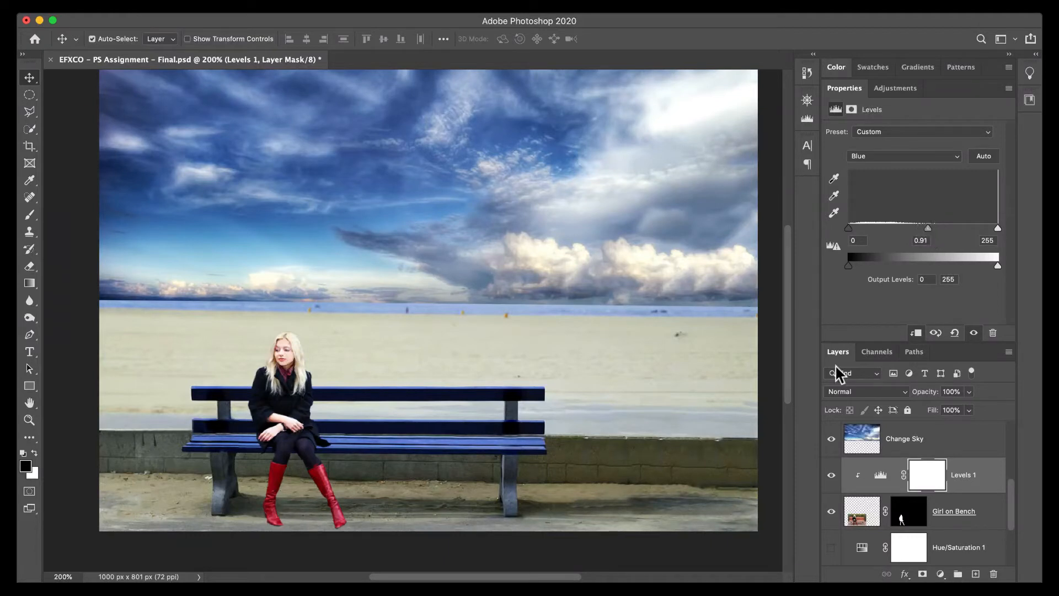
Compare the woman with and without the Levels 1 adjustment, leaving the adjustment layer visible.
click(833, 479)
click(833, 478)
click(833, 478)
click(833, 479)
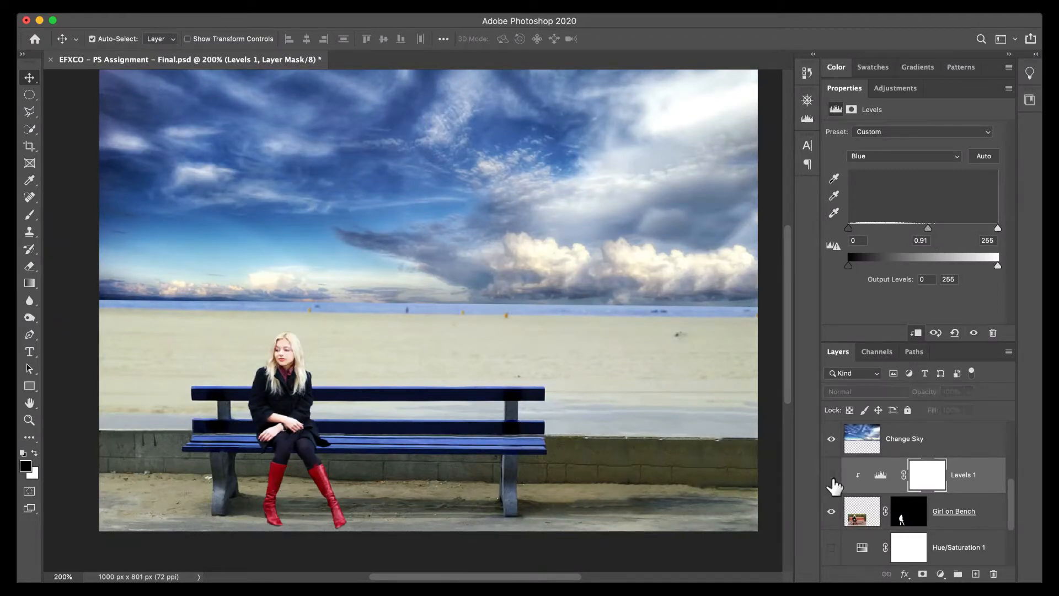
click(833, 478)
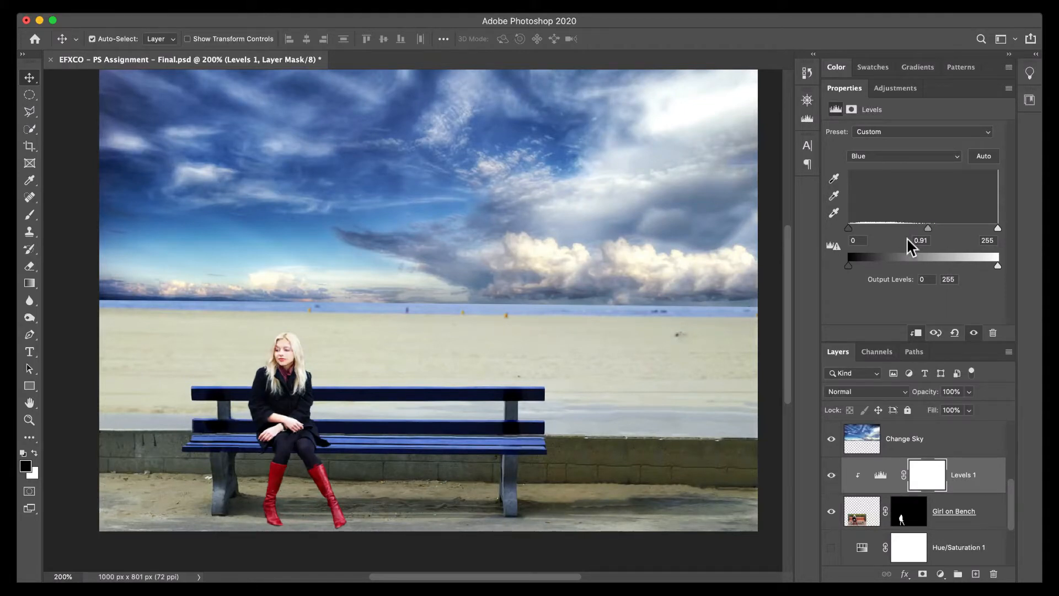
In the RGB channel of Levels 1, set the shadow input to 3 and the midtone to 1.03, keeping highlights at 255.
click(903, 156)
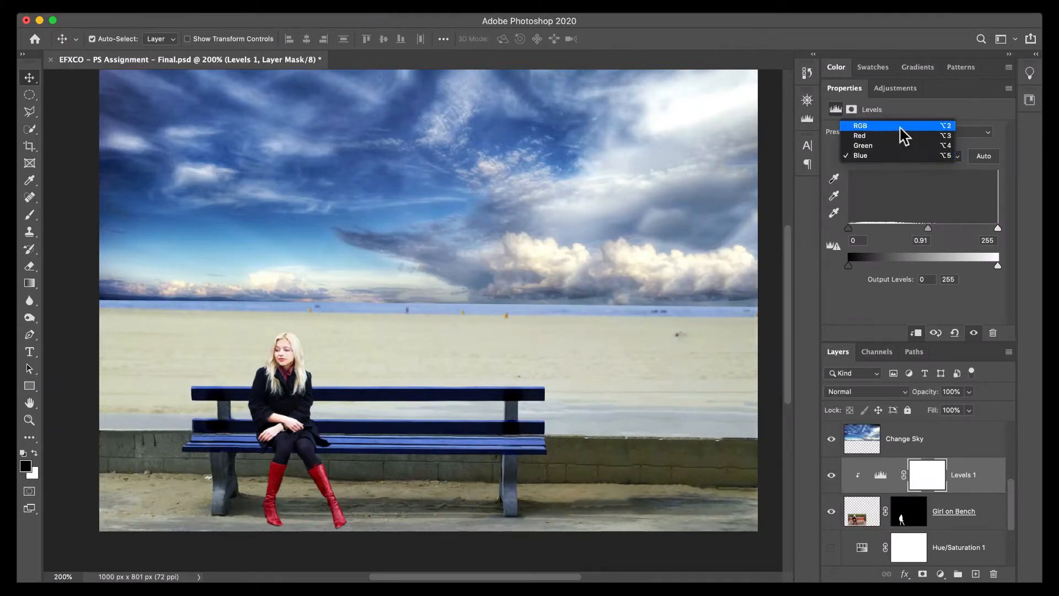
click(899, 127)
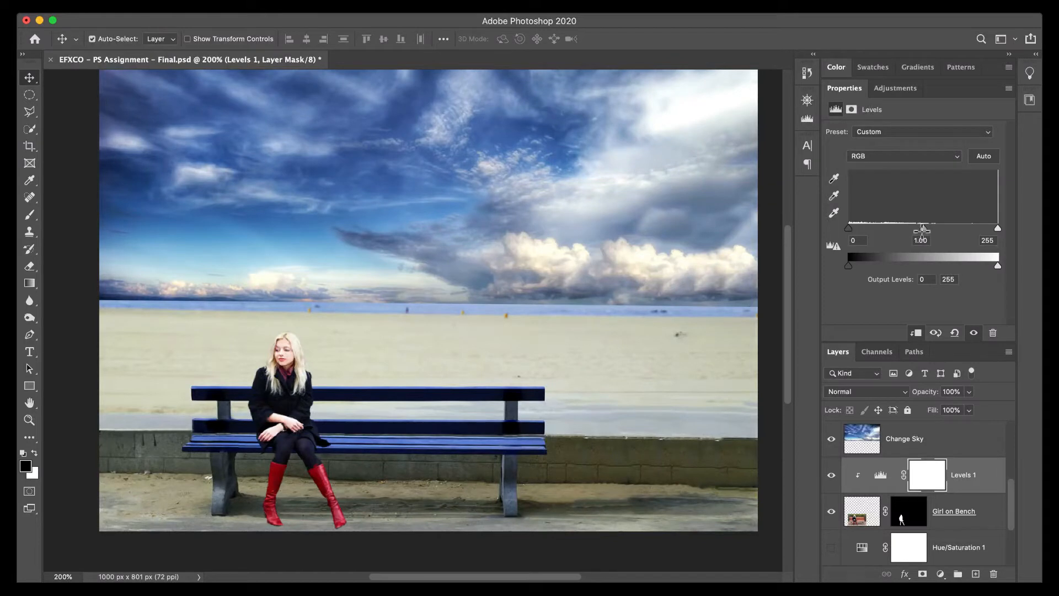
drag(852, 226, 851, 228)
mouse_move(999, 230)
mouse_down()
mouse_move(975, 230)
mouse_move(998, 230)
mouse_up()
mouse_move(924, 229)
mouse_down()
mouse_move(947, 230)
mouse_move(913, 232)
mouse_move(924, 232)
mouse_up()
Compare the composite with the Girl on Bench layer mask disabled and enabled, leaving the mask enabled.
shift+click(900, 519)
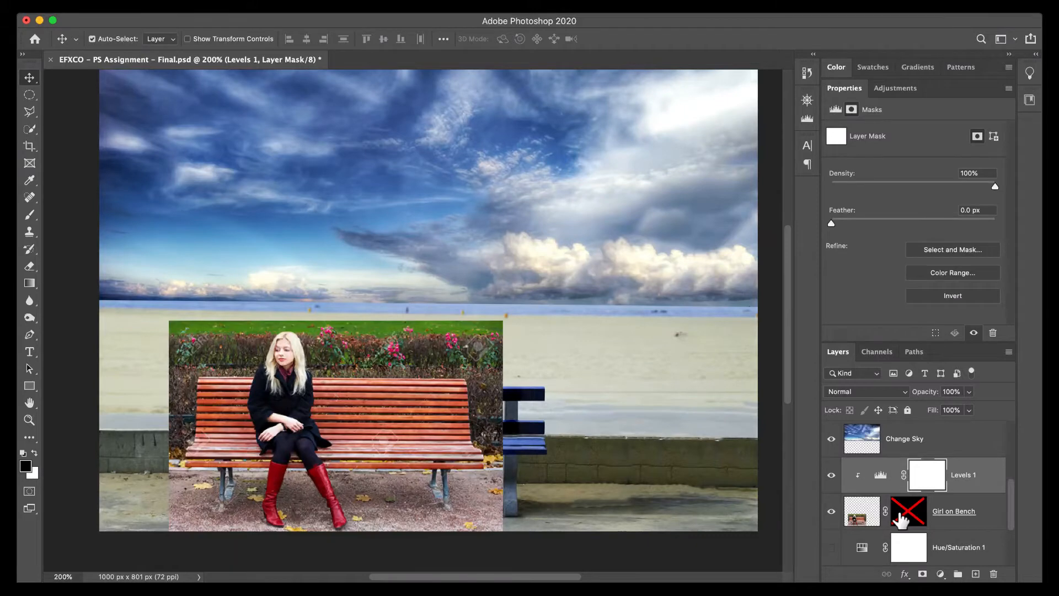
shift+click(900, 518)
shift+click(900, 519)
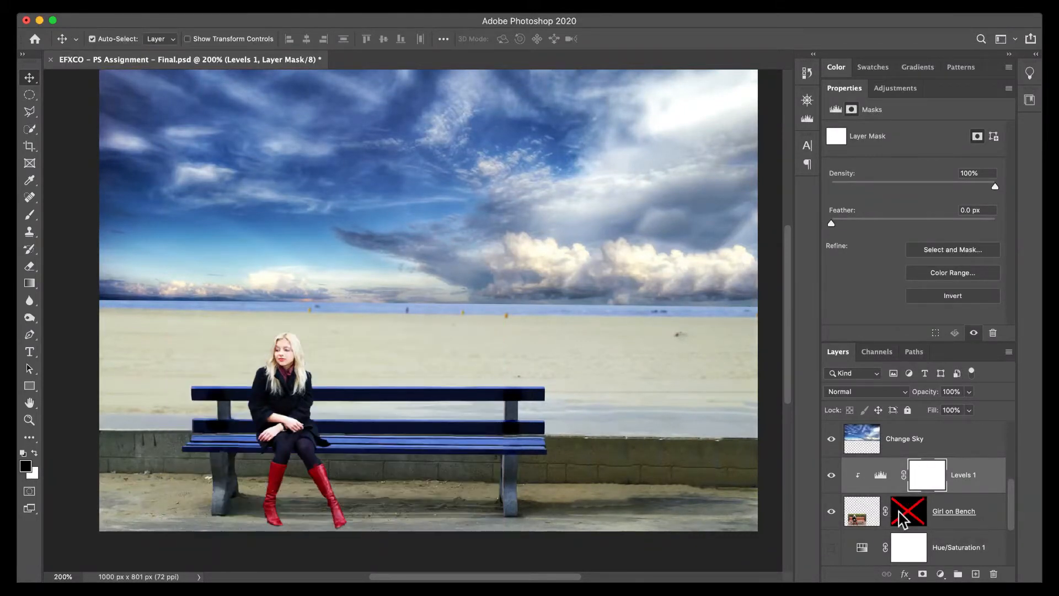
shift+click(902, 519)
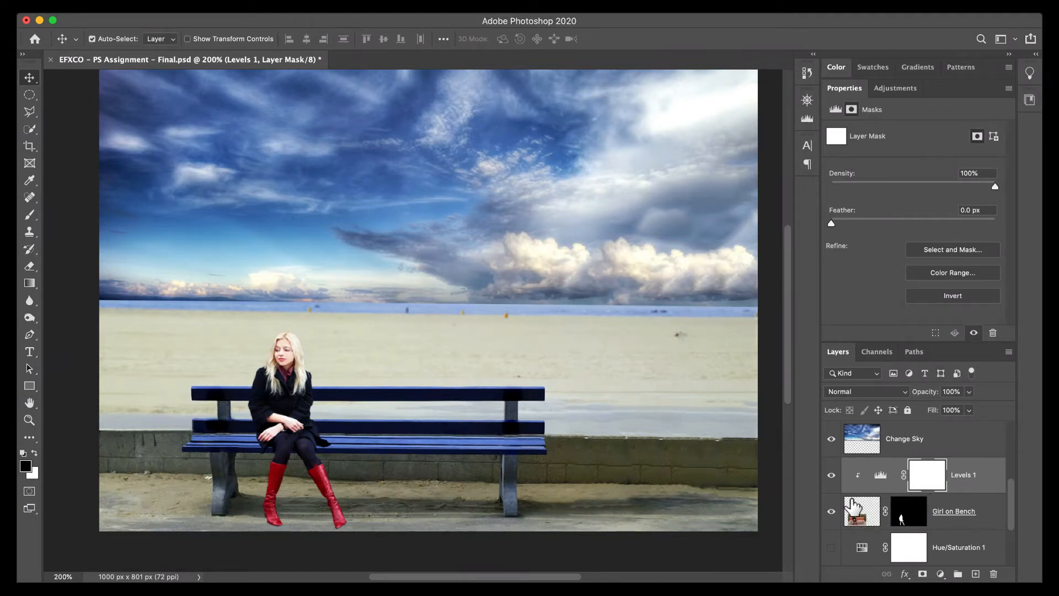
Reopen the Levels 1 settings and set the Red channel midtone to 0.52.
click(883, 484)
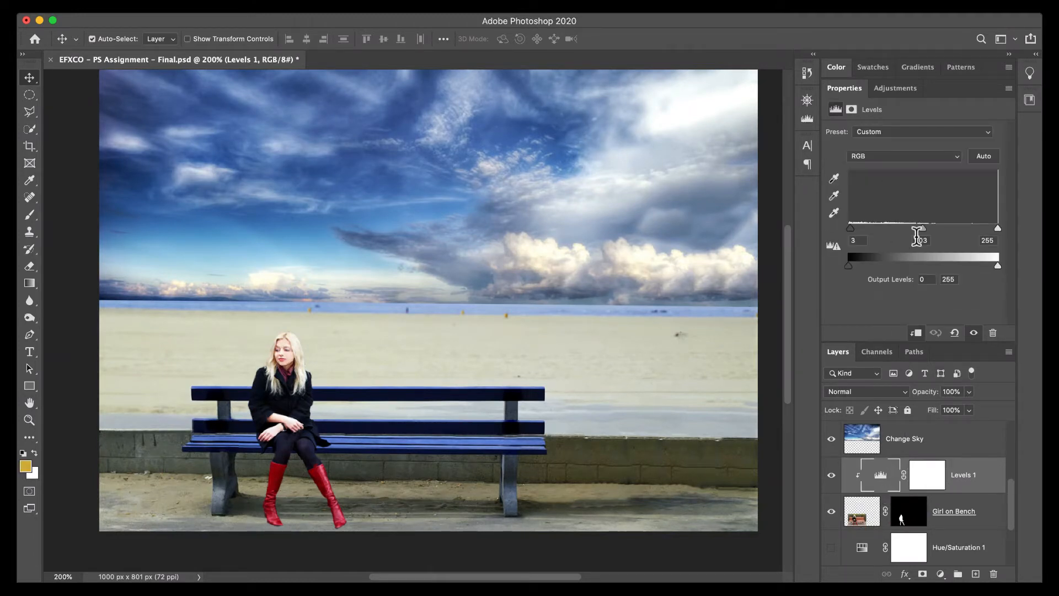
click(874, 156)
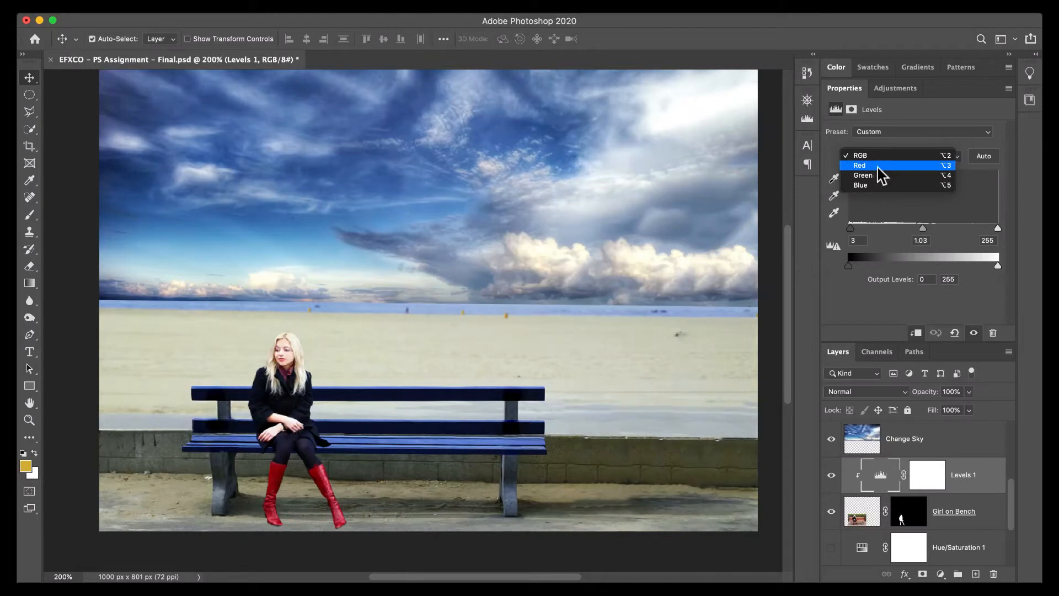
click(880, 167)
drag(929, 229, 952, 231)
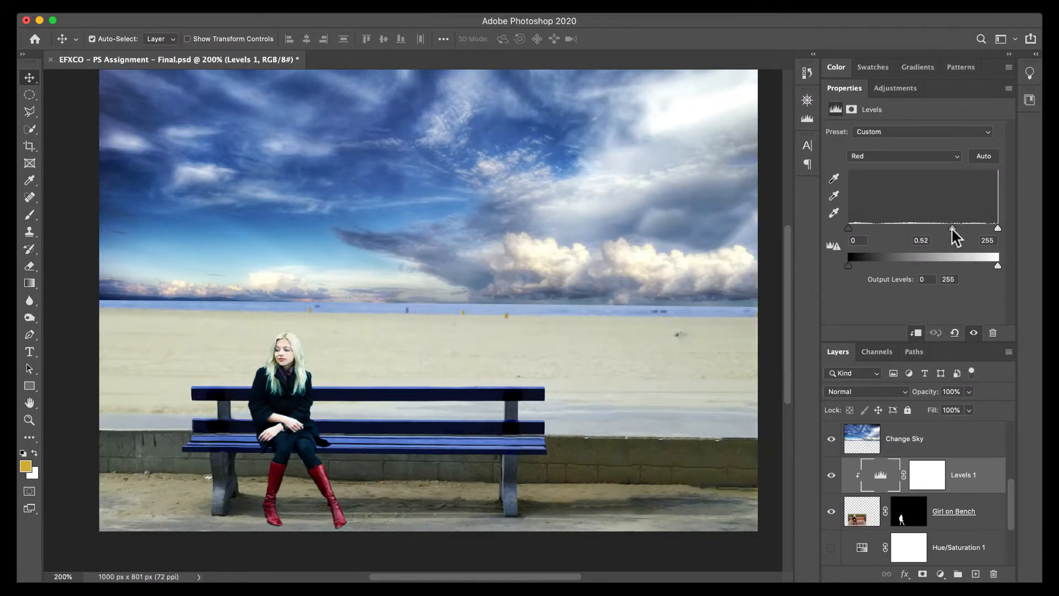
Set the Blue channel midtone of the Levels 1 adjustment to 1.24.
click(894, 158)
click(900, 178)
mouse_move(926, 227)
mouse_down()
mouse_move(882, 236)
mouse_move(916, 243)
mouse_up()
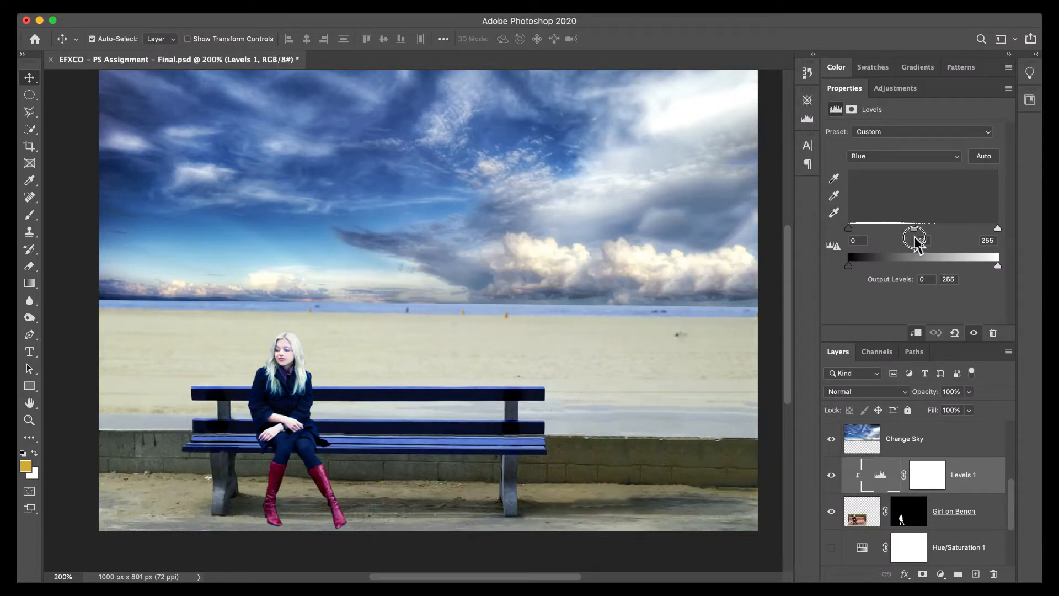
drag(916, 243, 915, 245)
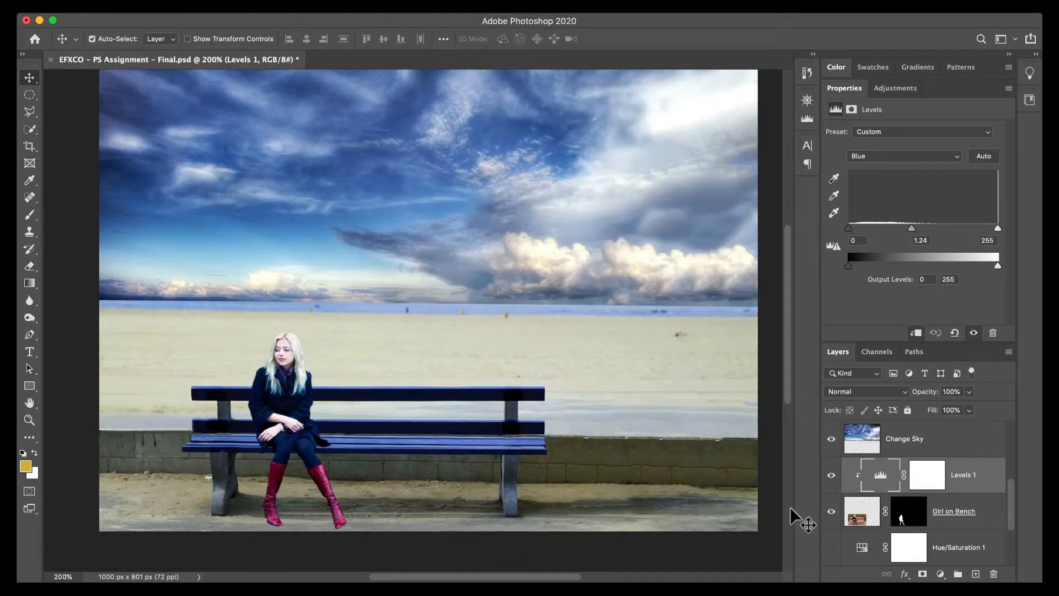
Check the stronger colour shift by repeatedly hiding and showing Levels 1, leaving the layer visible.
click(831, 475)
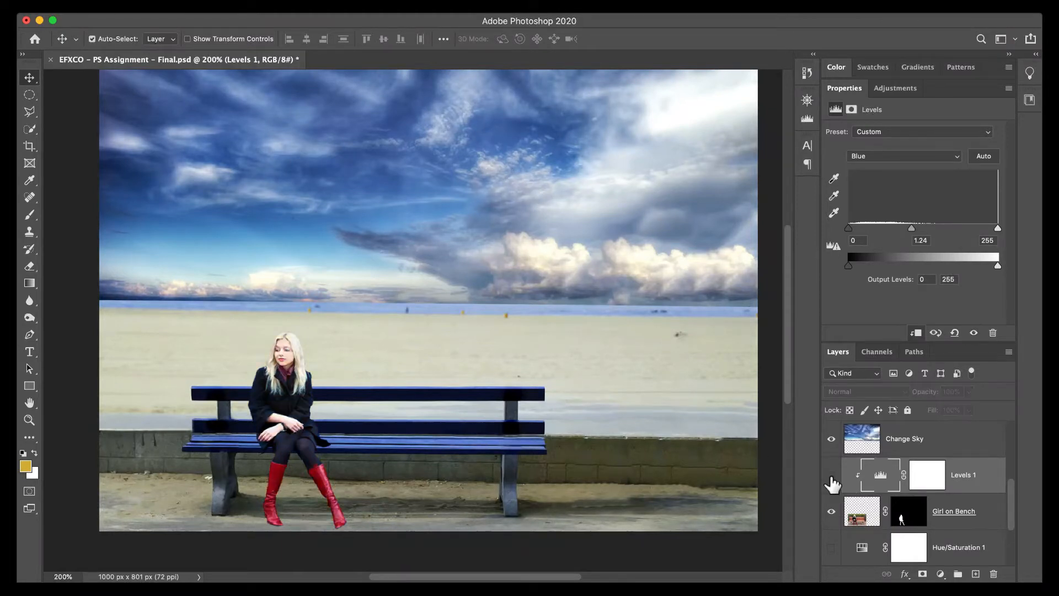
click(831, 475)
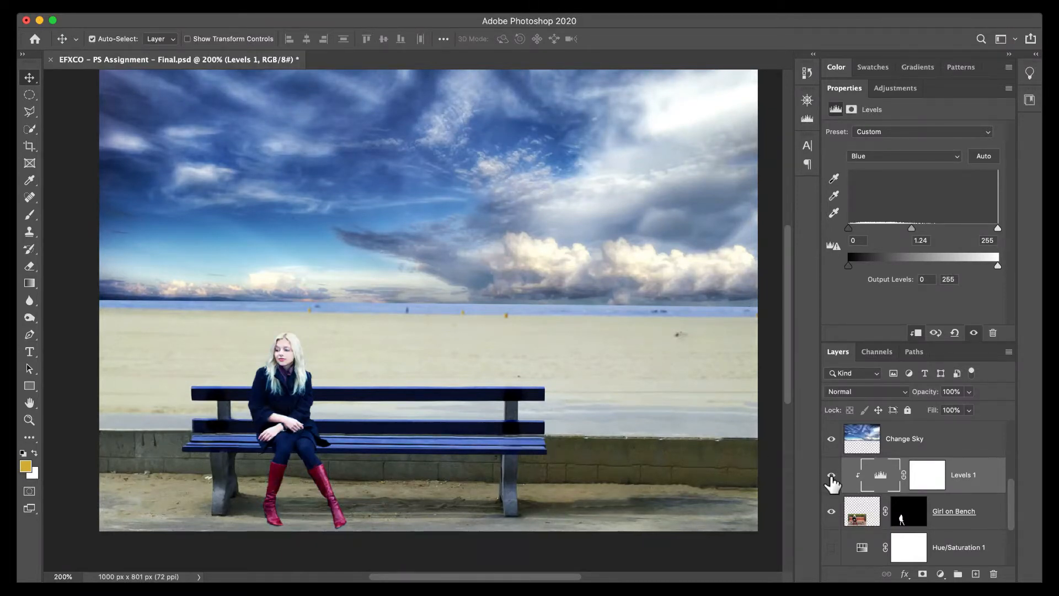
click(831, 475)
click(831, 475)
click(831, 476)
click(831, 475)
Set up a size 9 black brush on the Levels 1 mask and undo a test stroke at 100% opacity over the woman's hair.
key(z)
drag(298, 406, 336, 392)
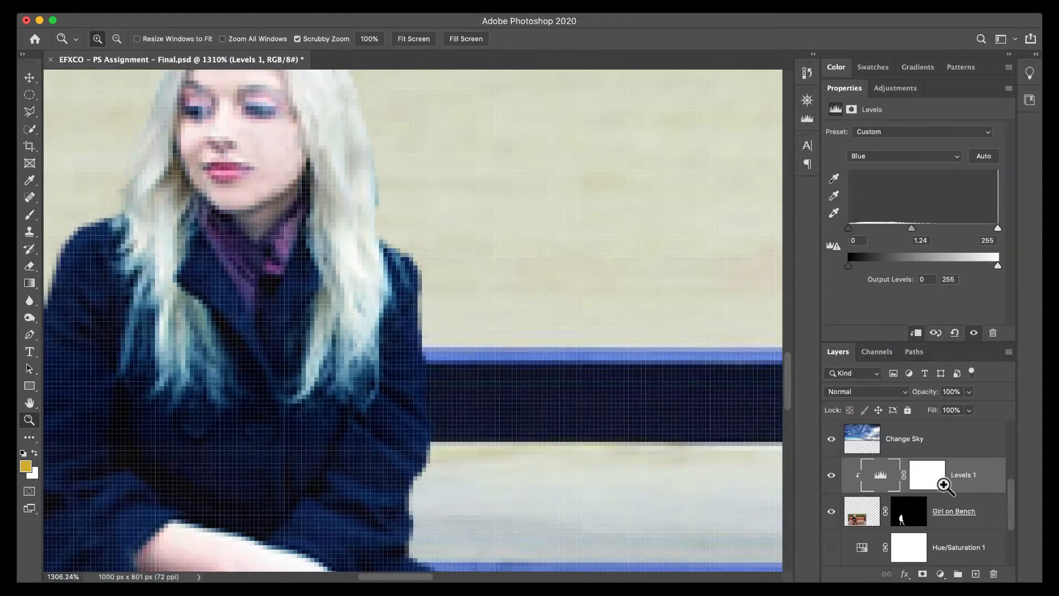
key(b)
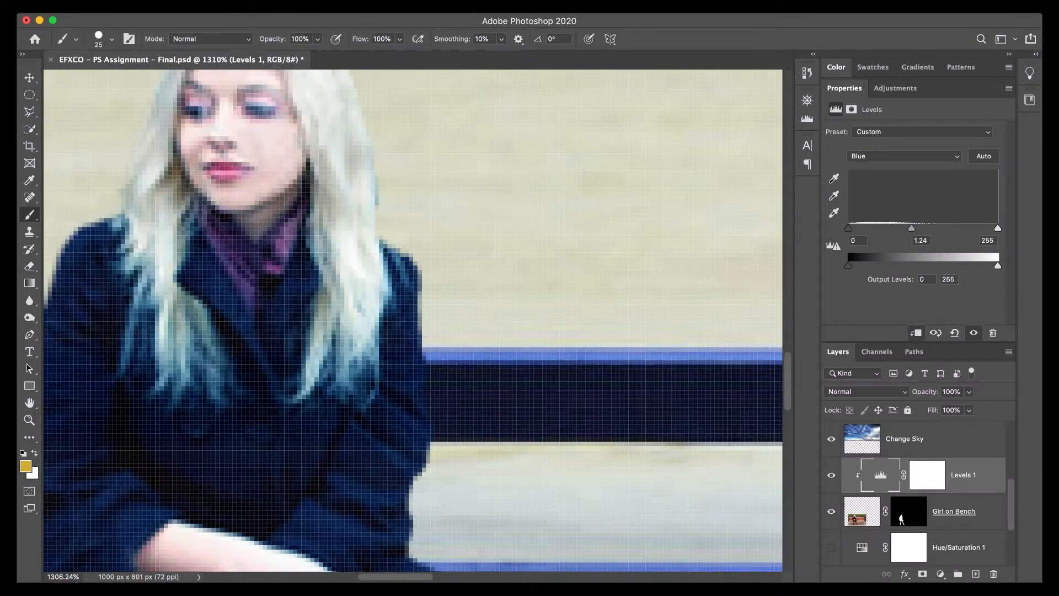
click(924, 484)
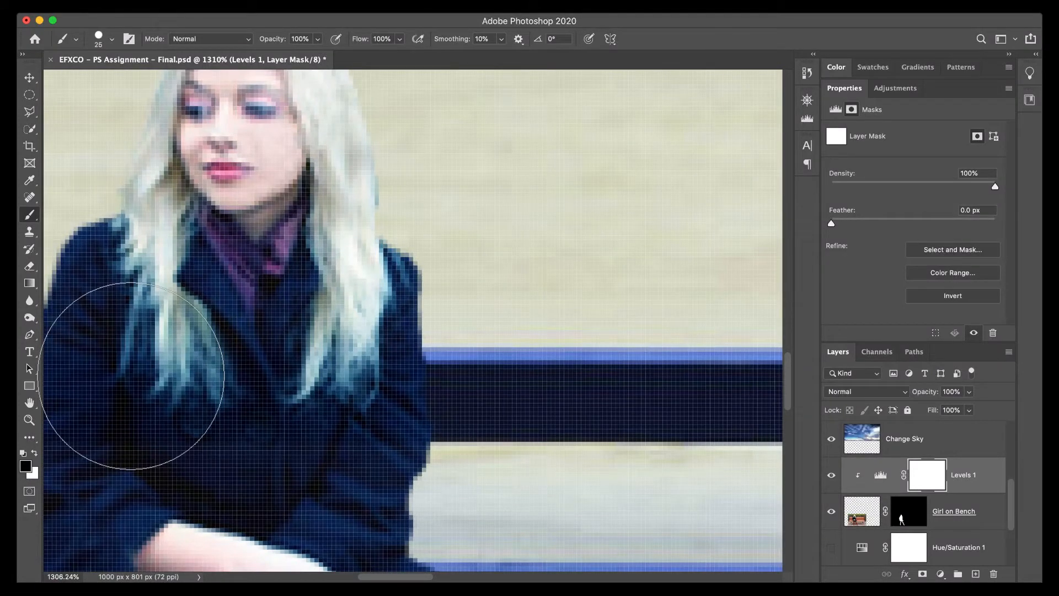
key(bracketleft)
key(bracketleft)
key(bracketleft)
drag(193, 374, 214, 371)
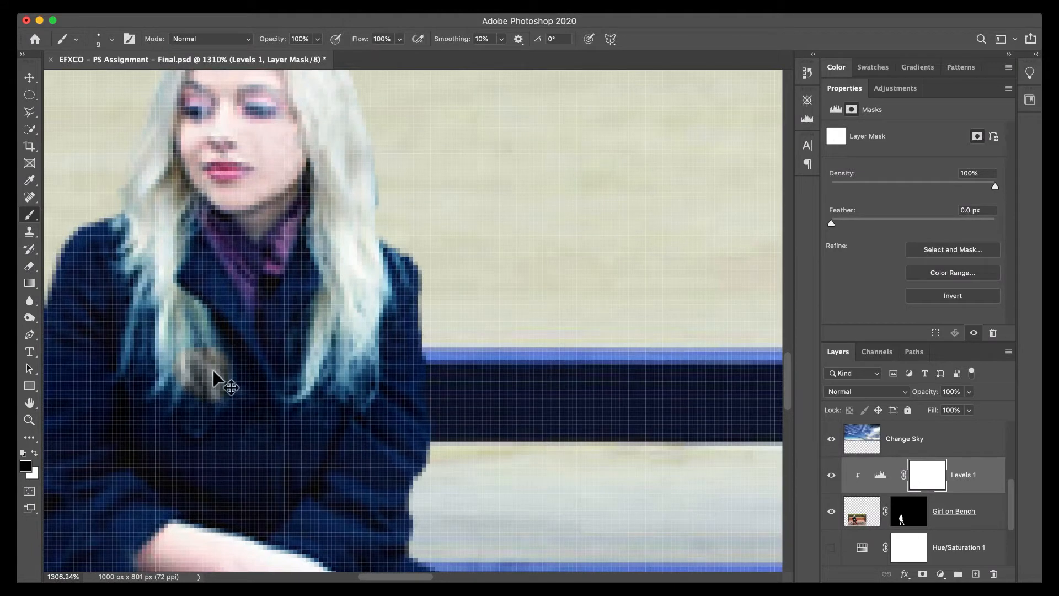
key(super+z)
Lower the brush opacity to 47% and paint black on the Levels 1 mask over the blue-tinted ends of the woman's hair.
click(319, 39)
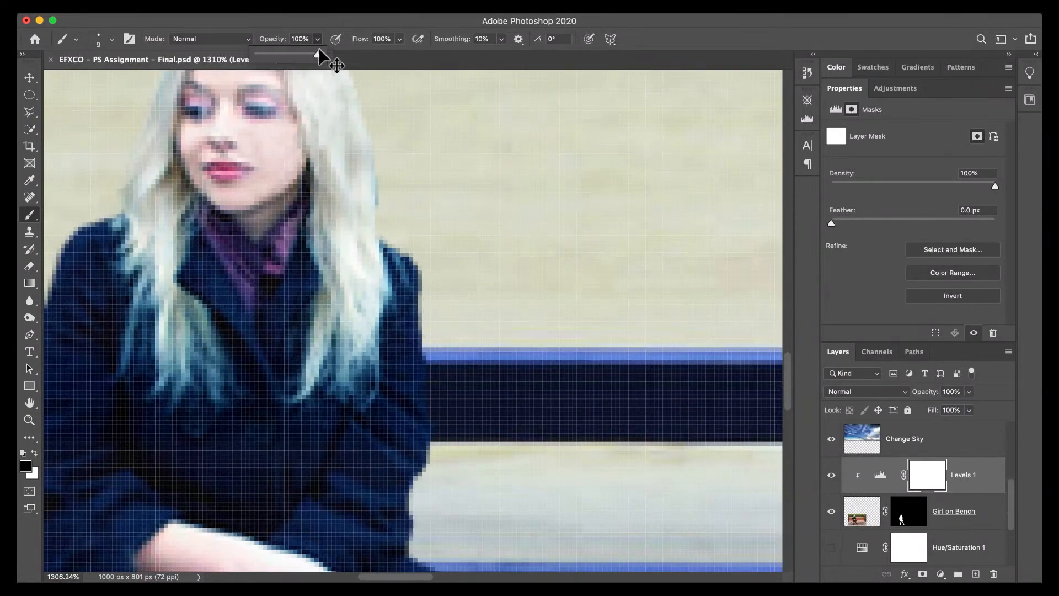
mouse_move(323, 54)
mouse_down()
mouse_move(276, 51)
mouse_move(287, 62)
mouse_up()
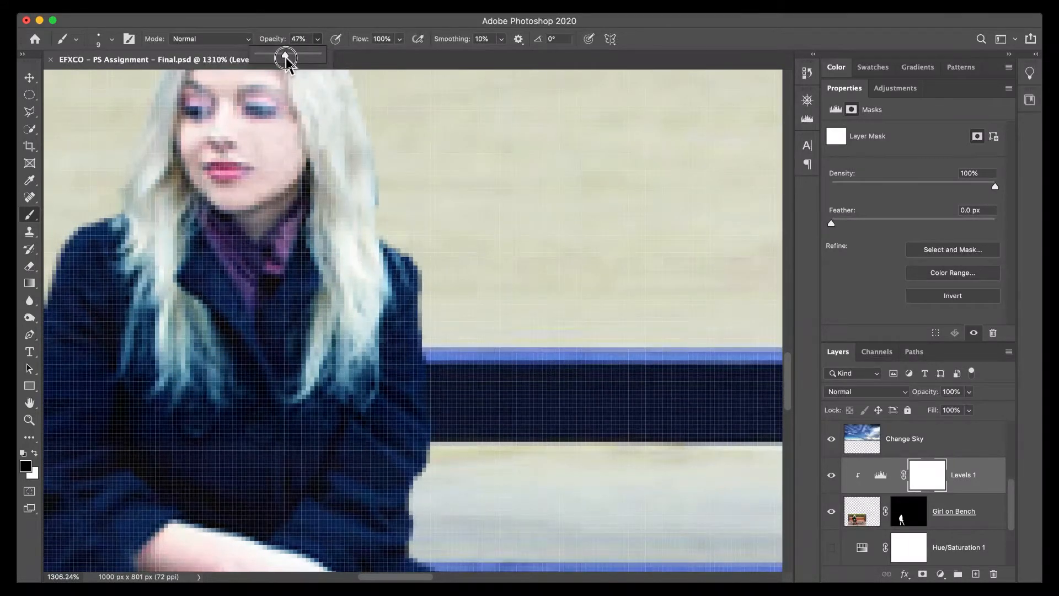
mouse_move(218, 393)
mouse_down()
mouse_move(168, 340)
mouse_move(158, 388)
mouse_move(131, 383)
mouse_move(124, 367)
mouse_move(155, 325)
mouse_move(144, 391)
mouse_move(303, 395)
mouse_move(316, 407)
mouse_move(350, 352)
mouse_move(360, 410)
mouse_move(362, 365)
mouse_move(352, 400)
mouse_move(283, 413)
mouse_move(343, 349)
mouse_move(363, 387)
mouse_move(309, 396)
mouse_move(339, 330)
mouse_move(322, 251)
mouse_move(349, 314)
mouse_move(369, 313)
mouse_move(368, 356)
mouse_up()
mouse_move(185, 359)
mouse_down()
mouse_move(200, 337)
mouse_move(184, 306)
mouse_move(146, 296)
mouse_move(142, 342)
mouse_move(189, 320)
mouse_move(222, 385)
mouse_move(196, 404)
mouse_move(210, 385)
mouse_move(193, 336)
mouse_move(135, 281)
mouse_move(326, 273)
mouse_move(351, 341)
mouse_move(292, 395)
mouse_move(360, 289)
mouse_move(354, 349)
mouse_move(333, 390)
mouse_up()
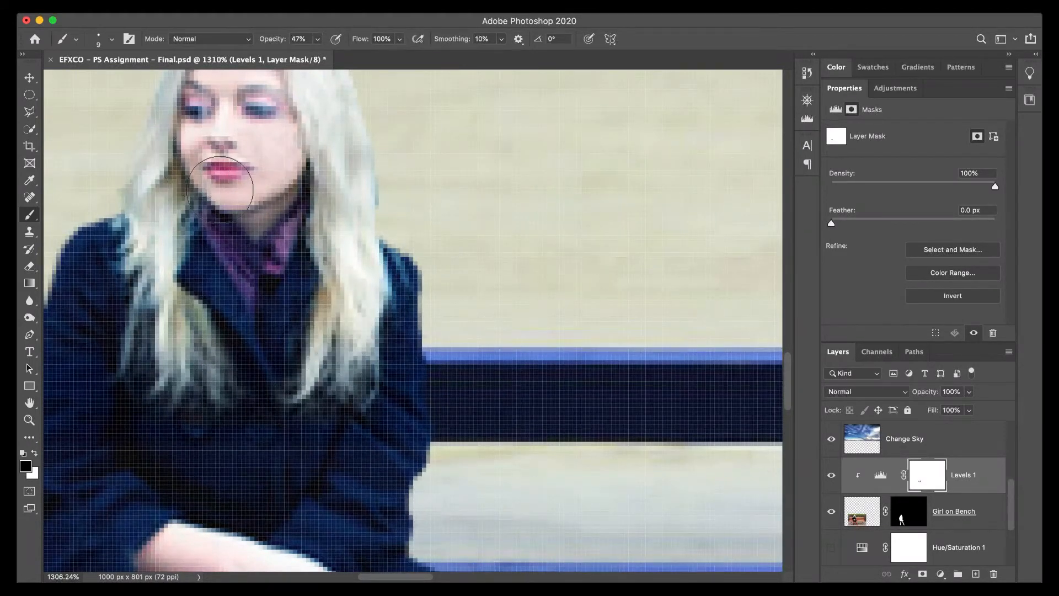
mouse_move(220, 189)
mouse_down()
mouse_move(199, 361)
mouse_move(208, 380)
mouse_move(141, 378)
mouse_move(179, 407)
mouse_move(167, 394)
mouse_move(334, 383)
mouse_move(362, 367)
mouse_move(326, 337)
mouse_up()
View the whole bench area and compare the masked Levels 1 effect on and off, leaving the layer visible.
scroll(326, 337, down, 5)
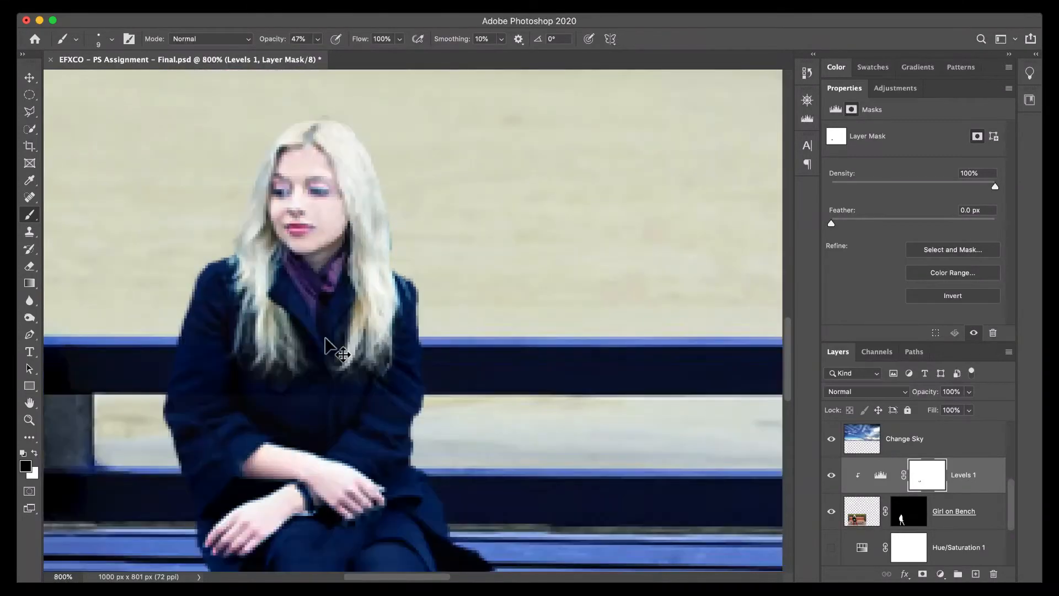
scroll(326, 338, down, 2)
scroll(325, 345, down, 2)
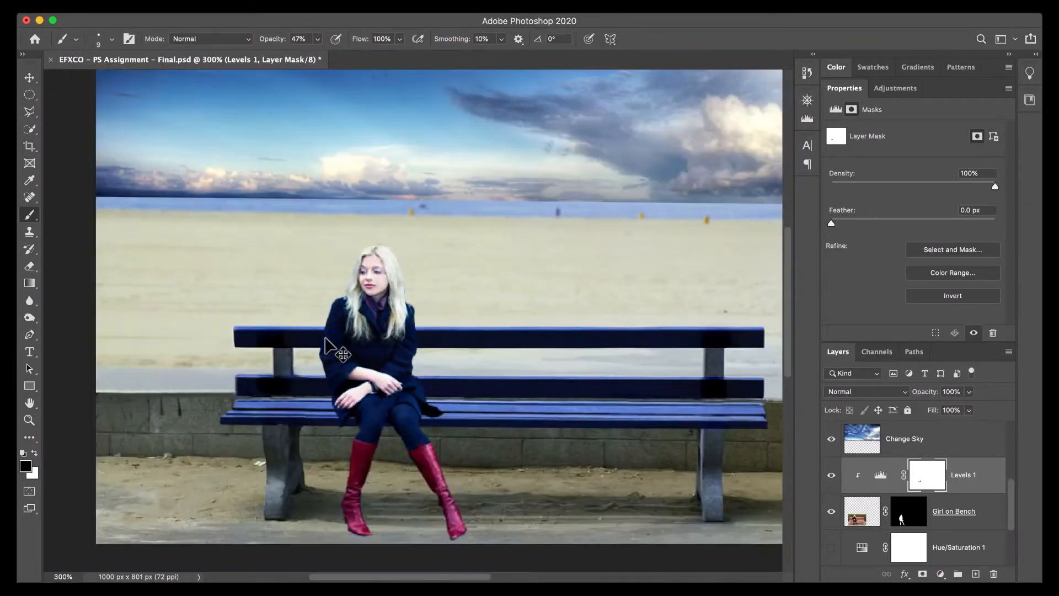
click(830, 476)
click(830, 475)
click(830, 476)
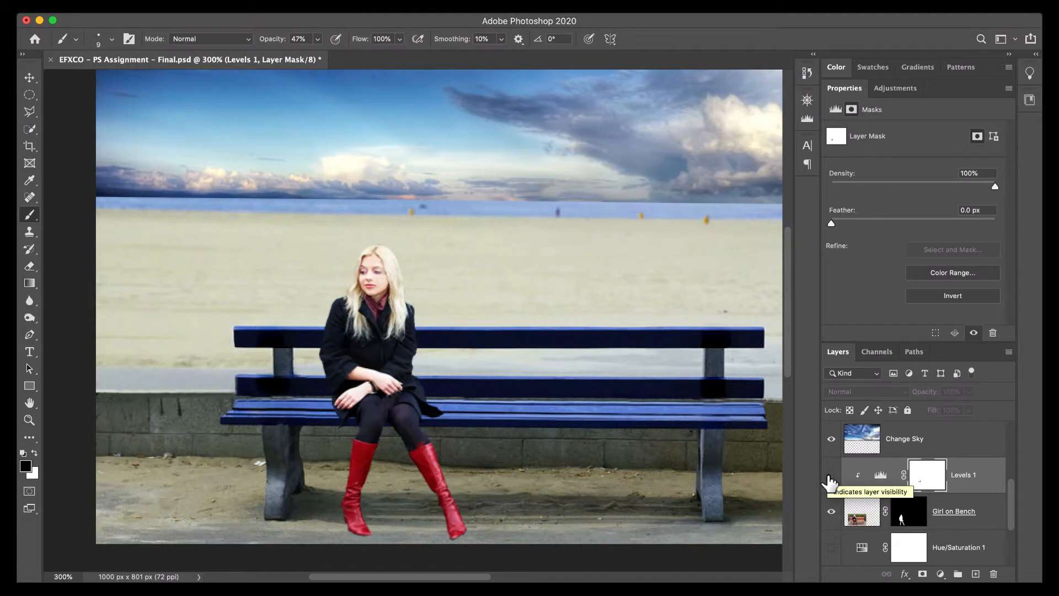
click(830, 475)
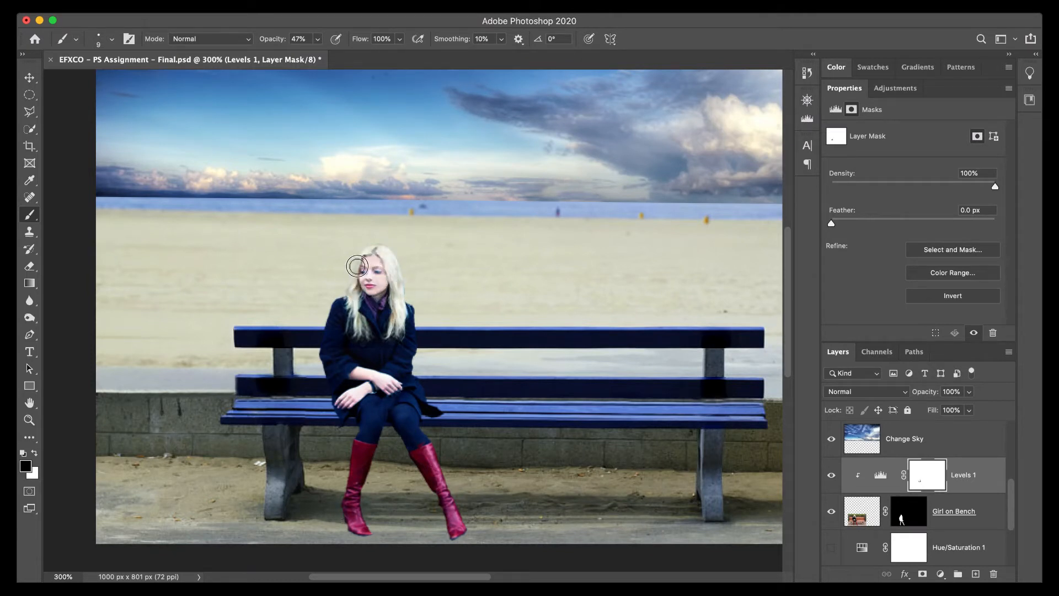
Paint the Levels 1 mask over the woman's face at 47% opacity and compare the result with the Girl on Bench mask disabled and enabled.
mouse_move(374, 278)
mouse_down()
mouse_move(376, 293)
mouse_move(377, 276)
mouse_move(384, 292)
mouse_move(389, 282)
mouse_up()
drag(523, 392, 459, 364)
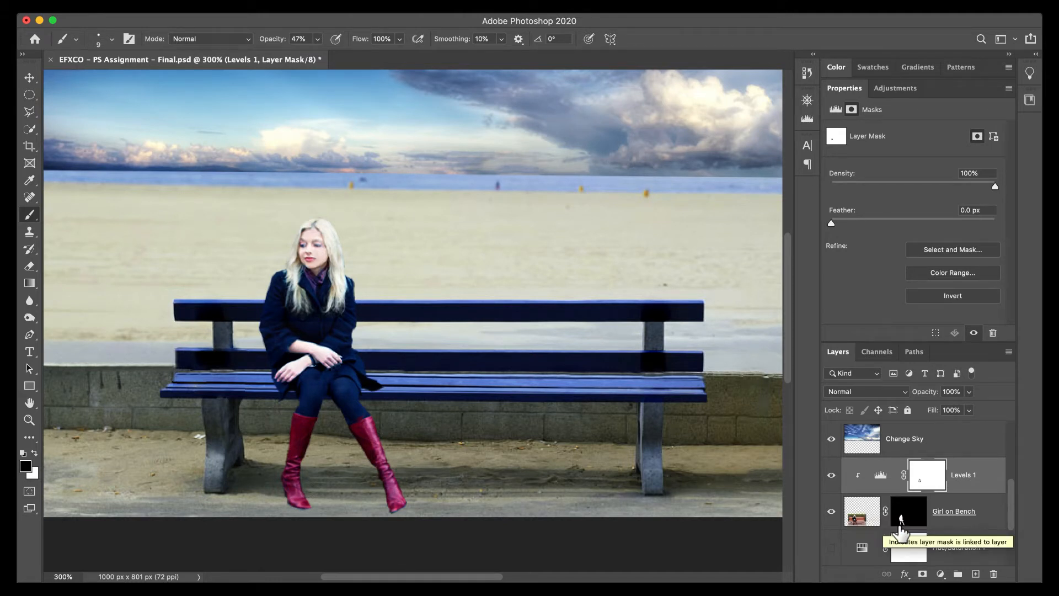
shift+click(904, 516)
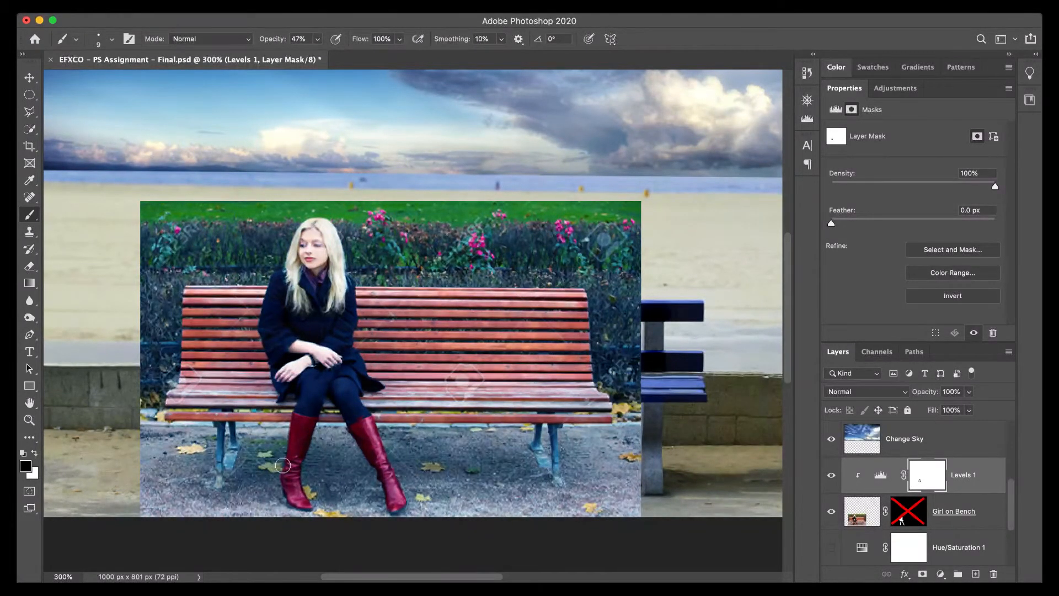
shift+click(901, 519)
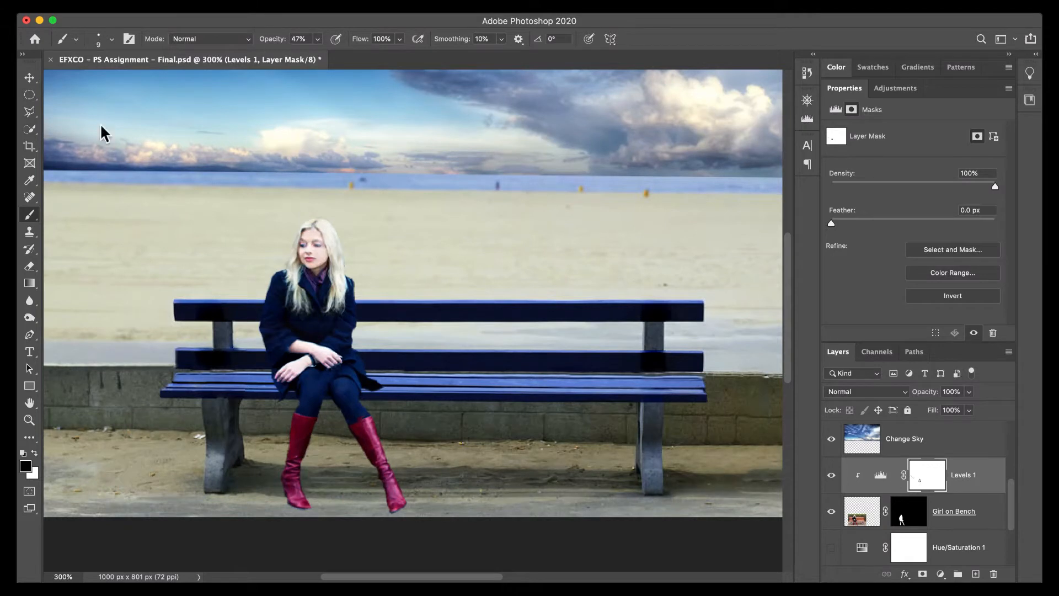
Sketch yellow arrows toward the woman and a line along the ground on the Change Sky layer, and undo all the marks.
click(861, 447)
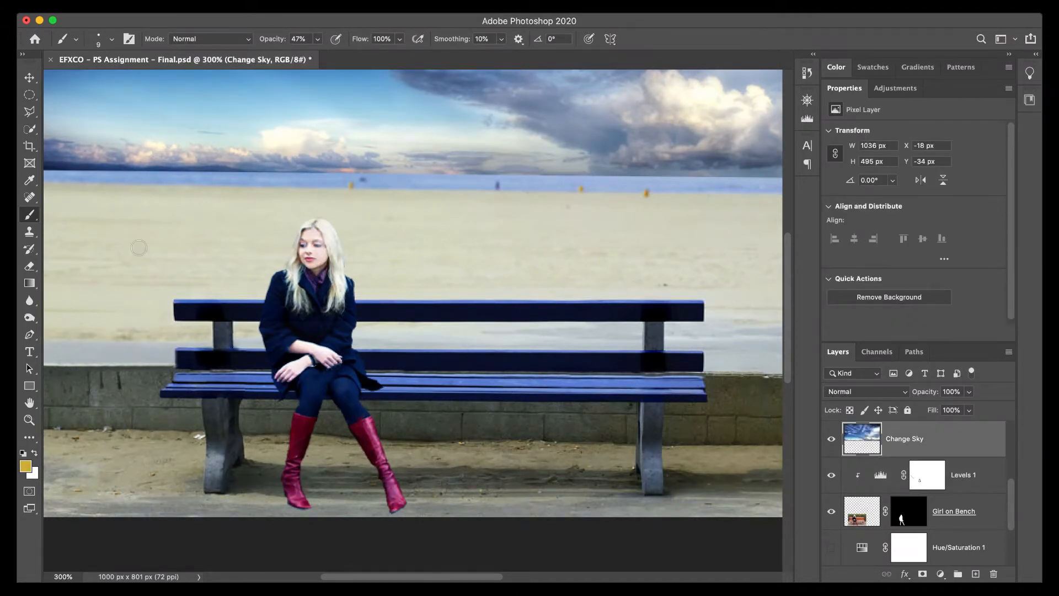
drag(83, 130, 228, 237)
mouse_move(191, 157)
mouse_down()
mouse_move(225, 233)
mouse_move(144, 210)
mouse_up()
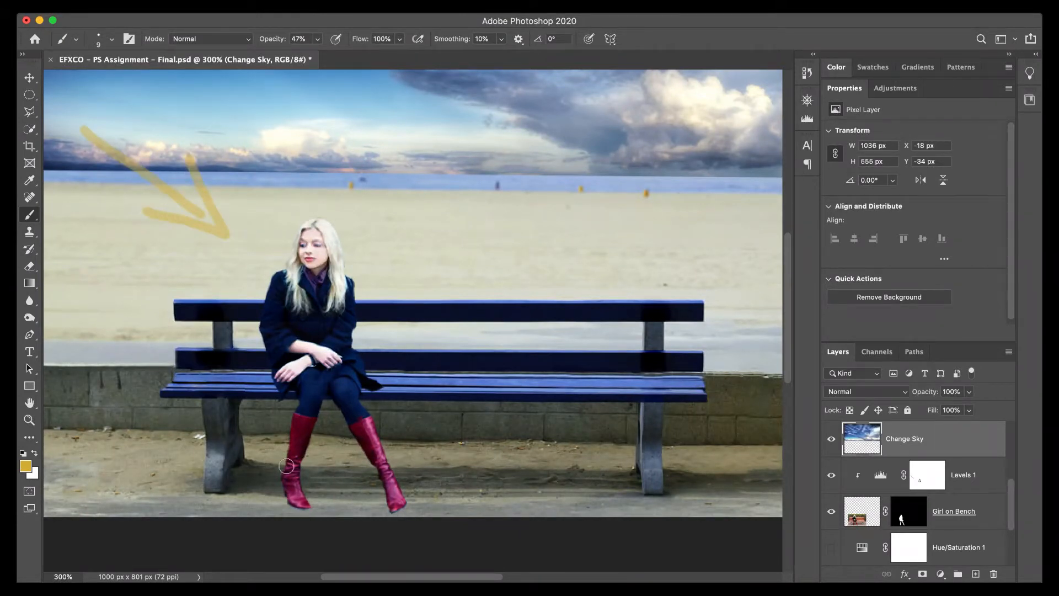
drag(269, 476, 378, 478)
drag(456, 475, 769, 475)
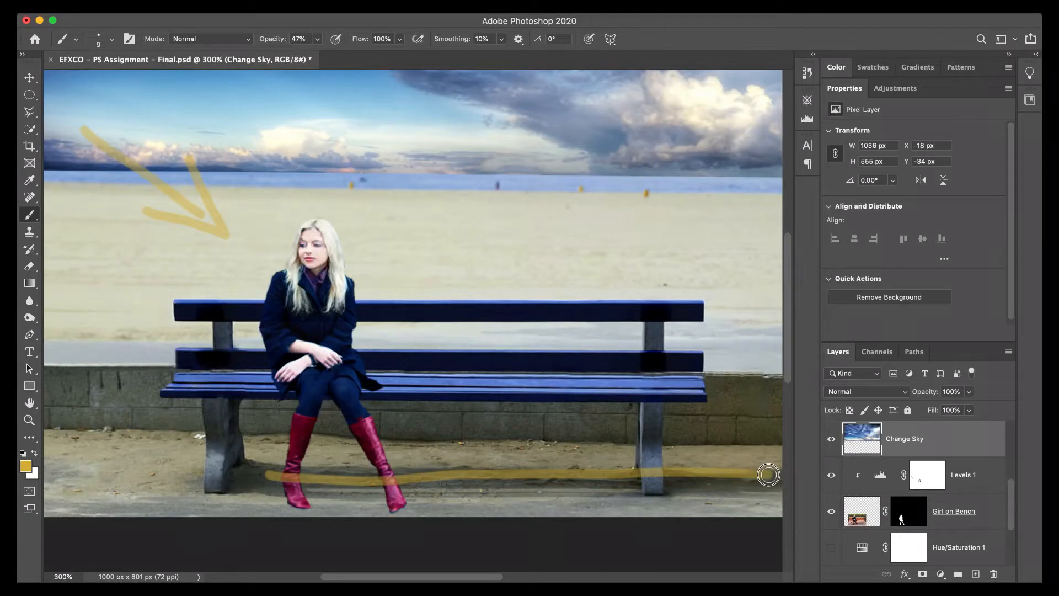
mouse_move(61, 247)
mouse_down()
mouse_move(197, 283)
mouse_move(120, 298)
mouse_up()
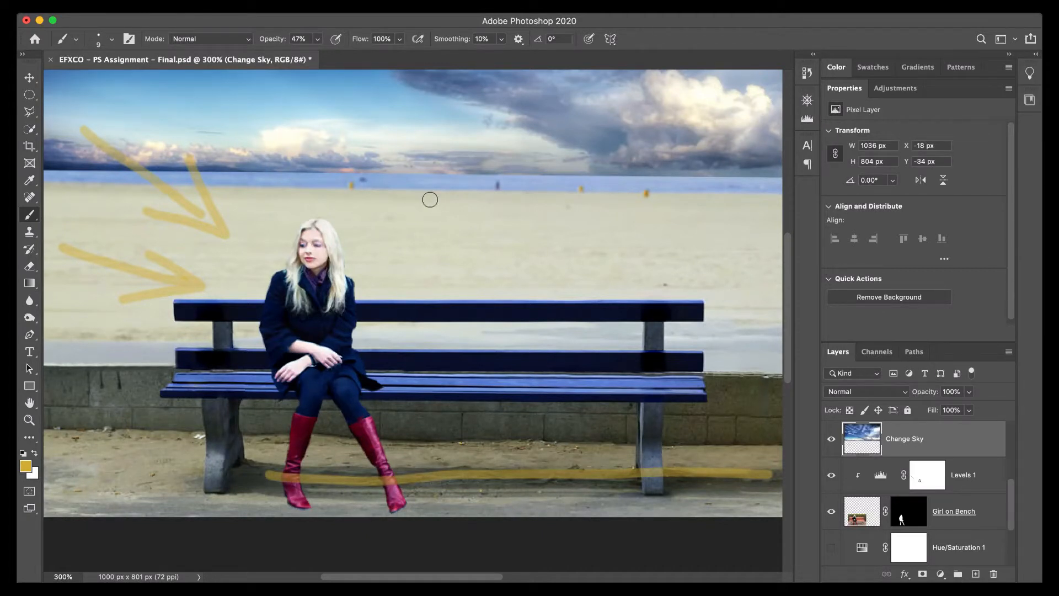
key(super+z)
key(super+z)
key(super+z)
key(super+z)
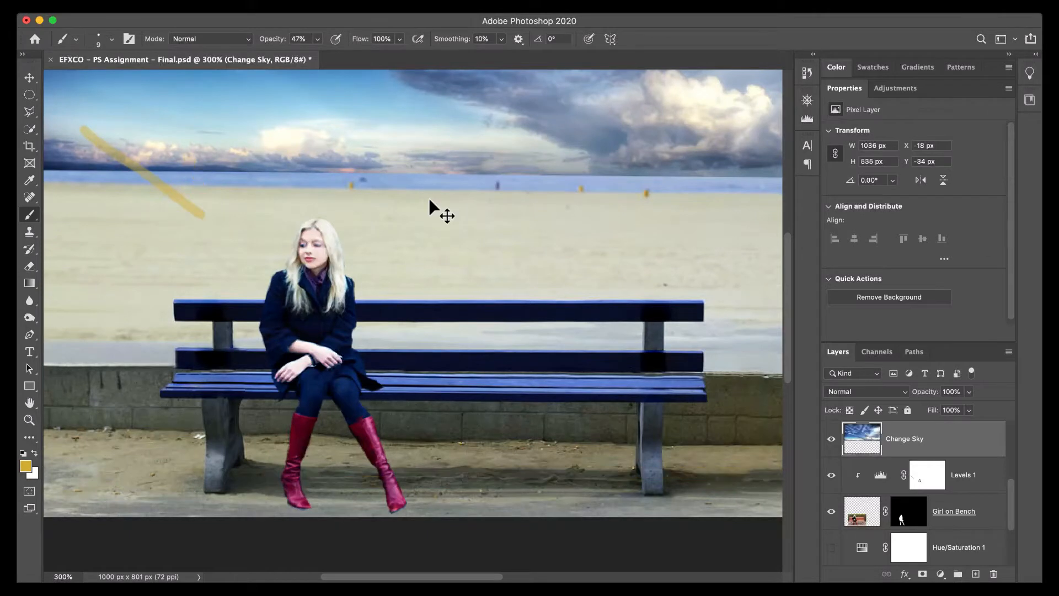
key(super+z)
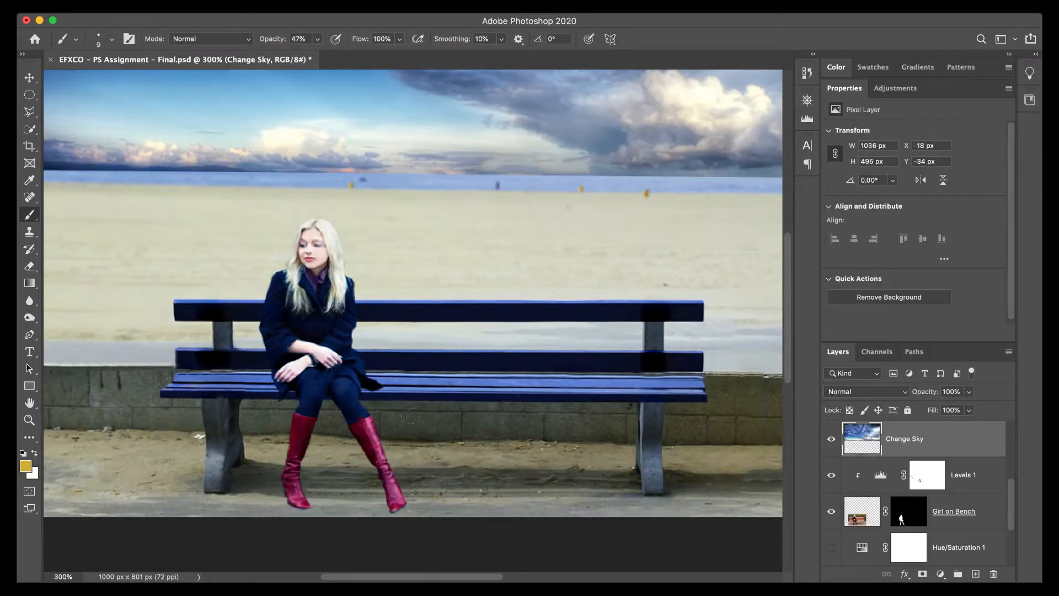
Mark the contact-shadow areas around the boots and coat hem in yellow on the Change Sky layer, and undo all the marks.
drag(401, 485, 396, 507)
mouse_move(306, 489)
mouse_down()
mouse_move(310, 506)
mouse_move(299, 505)
mouse_up()
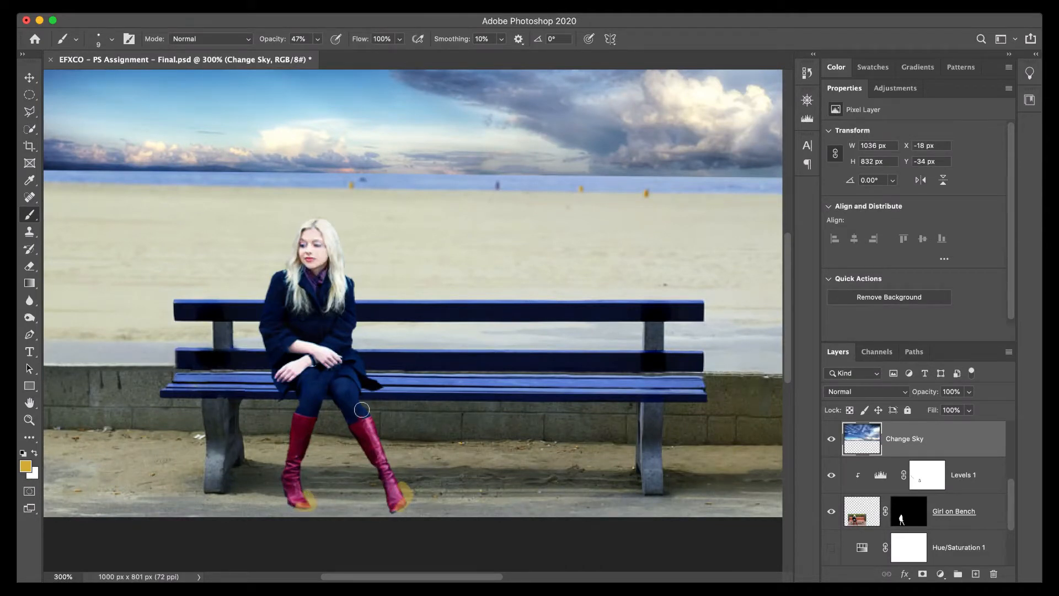
drag(364, 389, 364, 379)
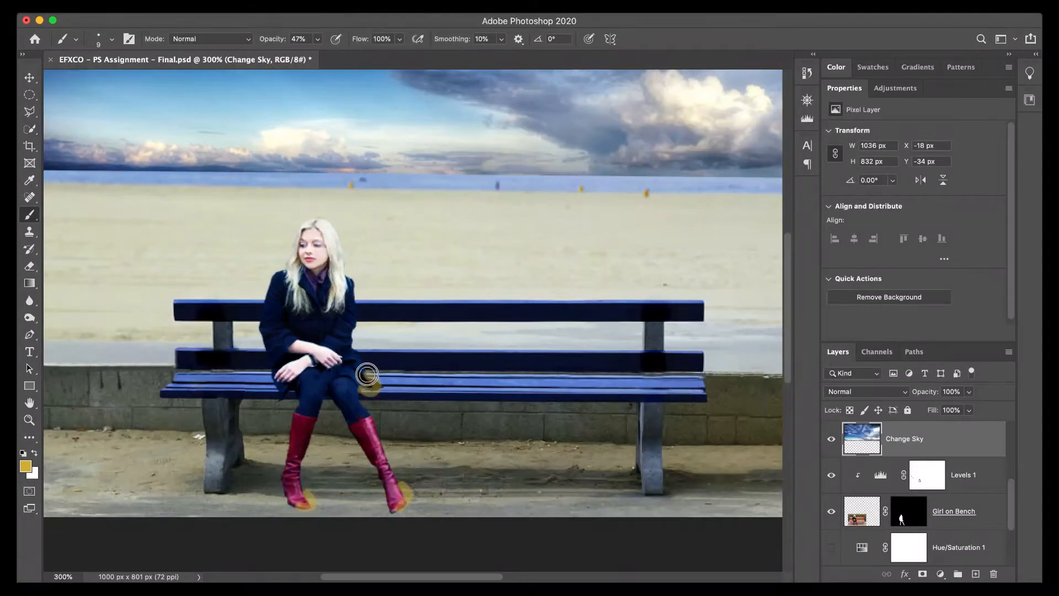
click(291, 398)
drag(277, 389, 276, 397)
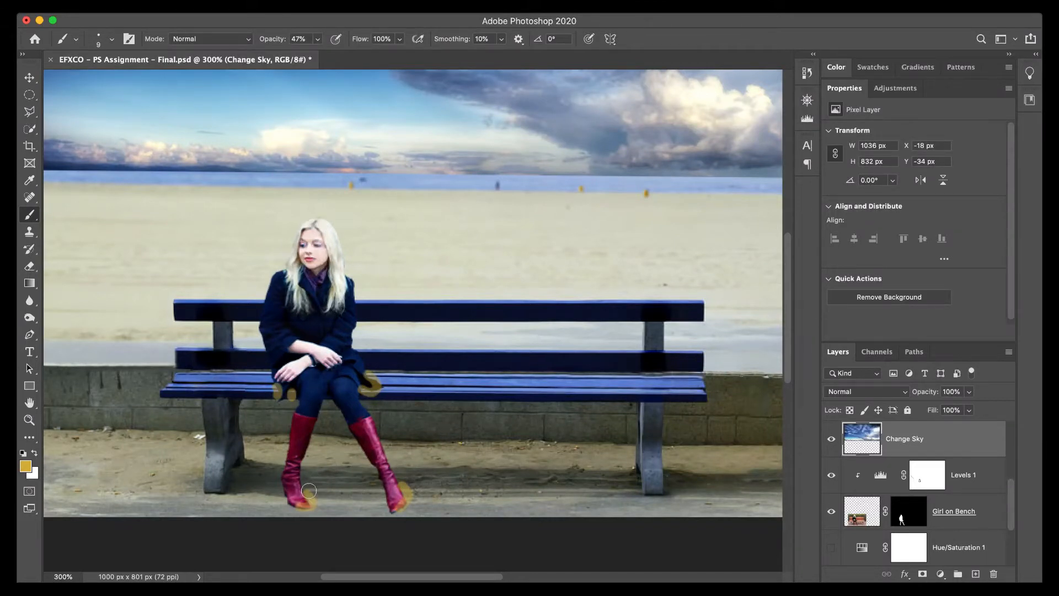
mouse_move(310, 490)
mouse_down()
mouse_move(381, 492)
mouse_move(320, 493)
mouse_up()
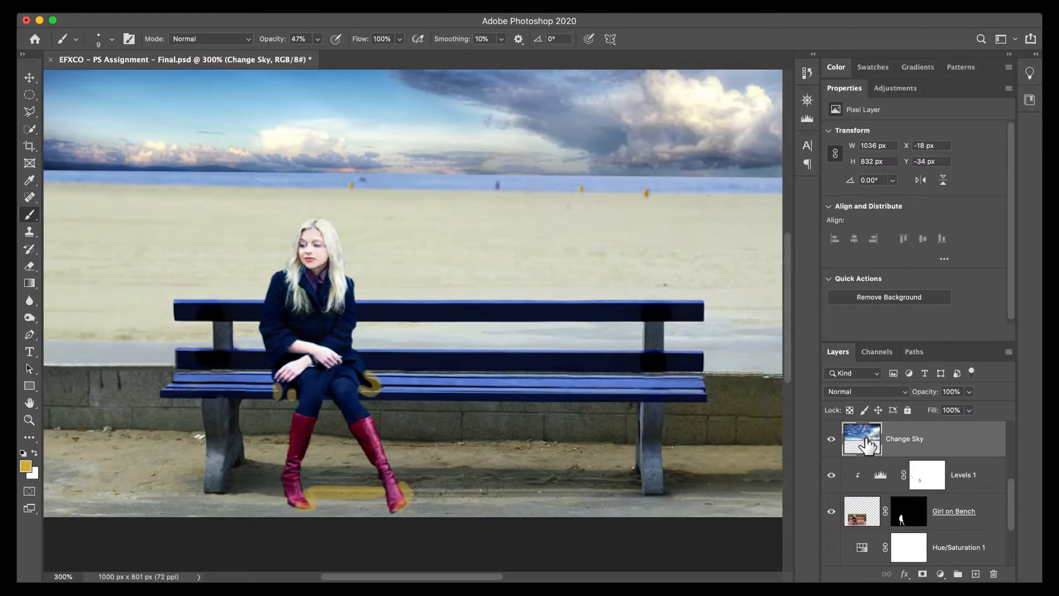
key(super+z)
key(super+z)
key(super+z)
key(super+z)
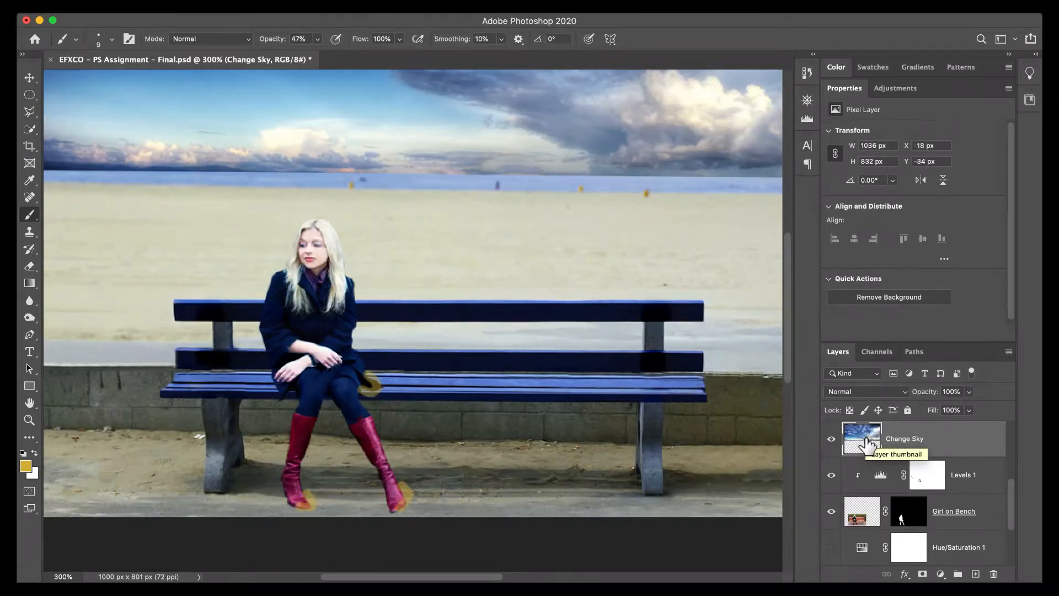
key(super+z)
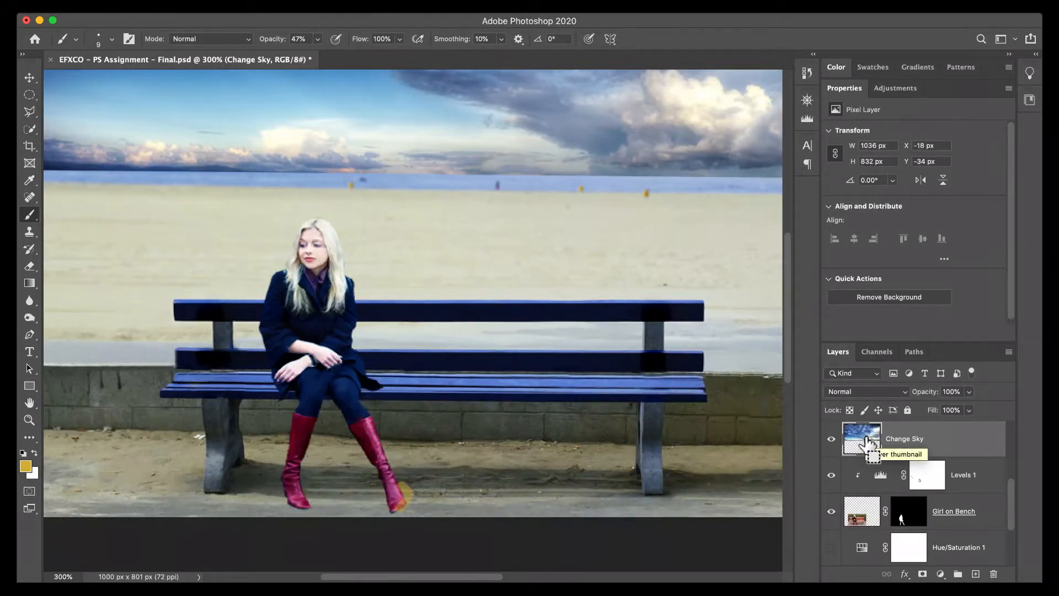
key(super+z)
Create a new layer directly above Hue/Saturation 1, beneath the Girl on Bench layer, and name it Shadow.
scroll(950, 460, down, 1)
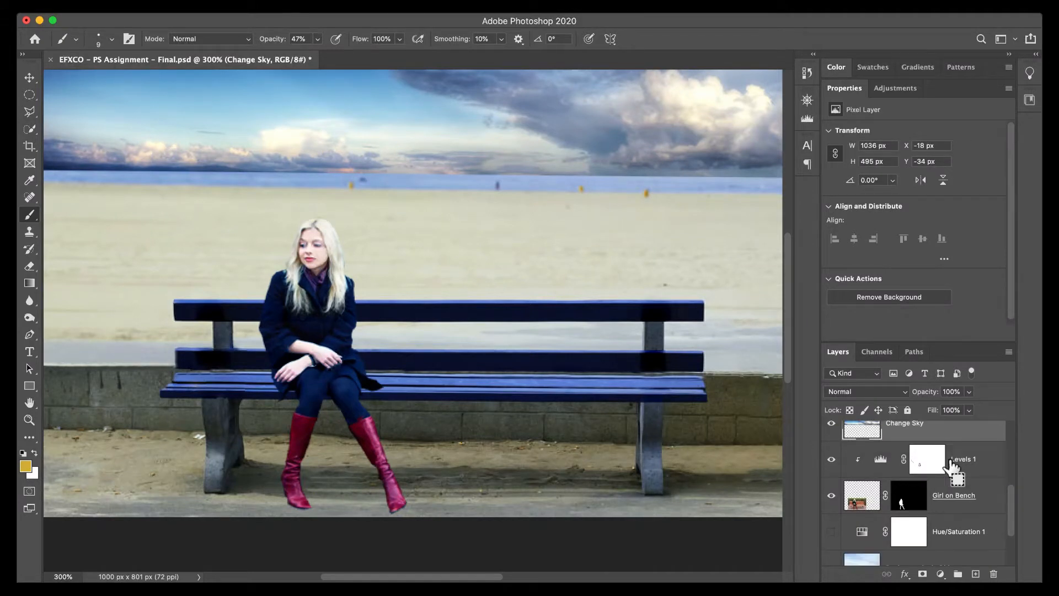
scroll(950, 463, down, 3)
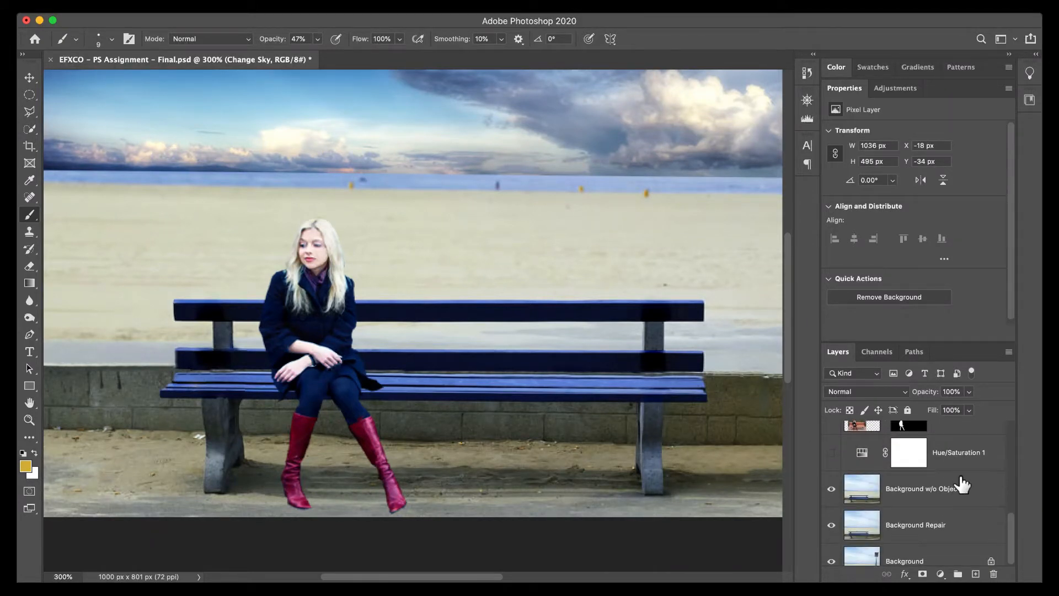
scroll(961, 479, up, 1)
click(948, 472)
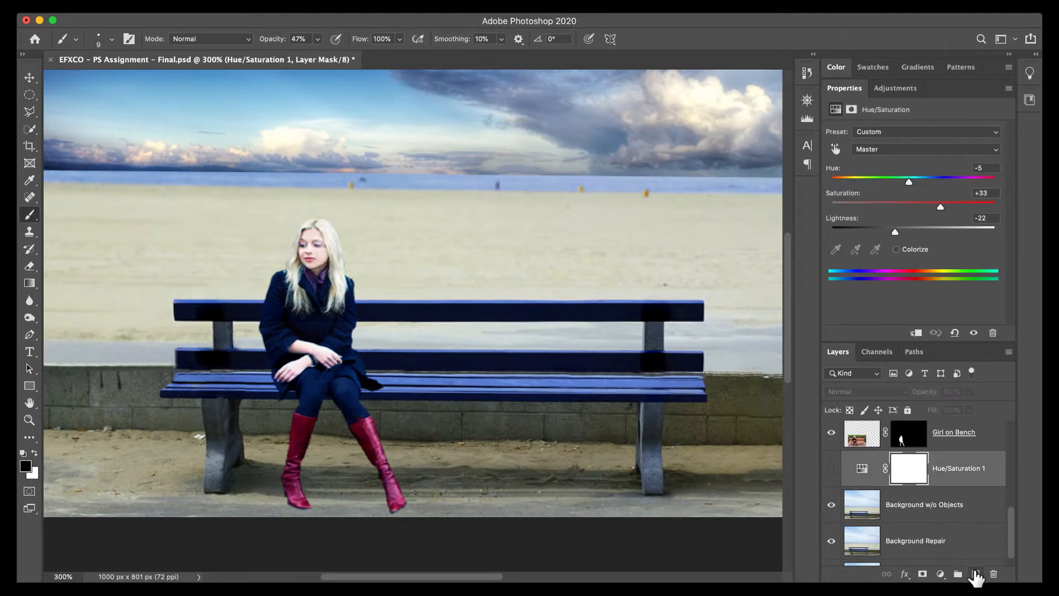
click(975, 573)
double_click(897, 469)
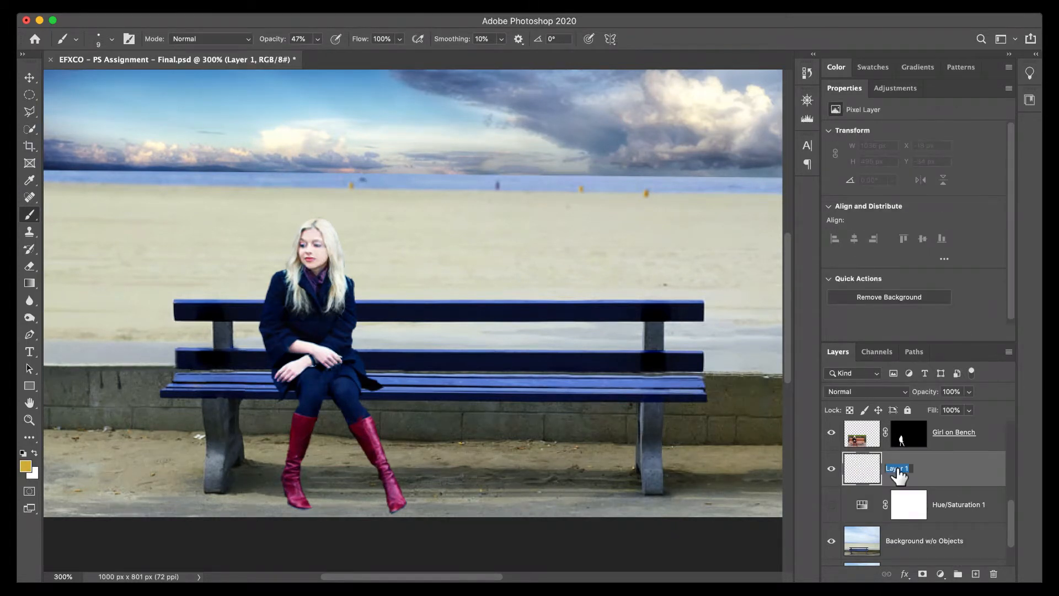
text(Shadow)
key(Return)
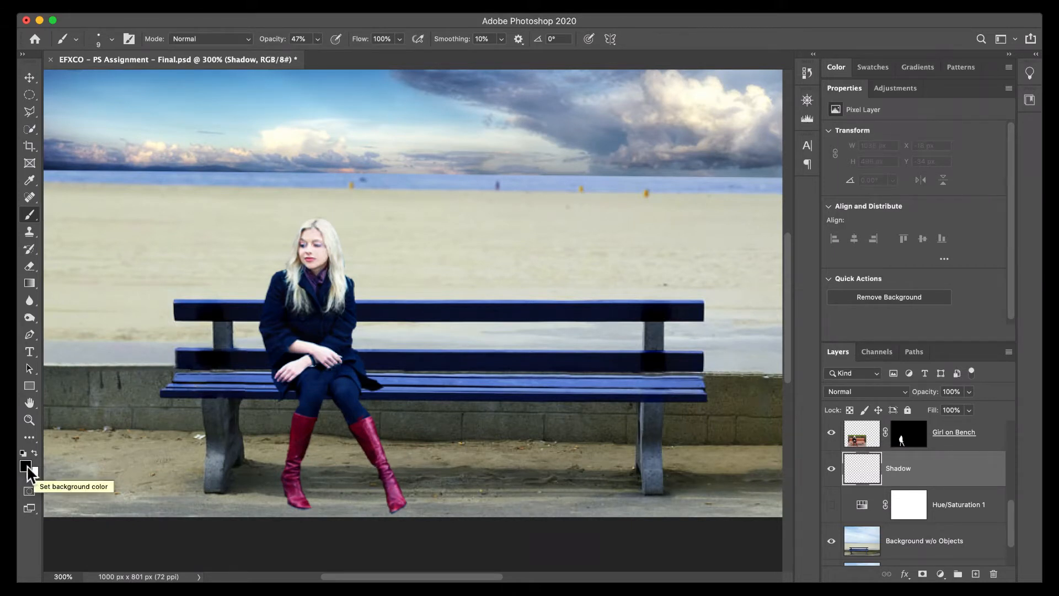
Fill the Shadow layer with black and hide it with an added layer mask inverted to black.
key(d)
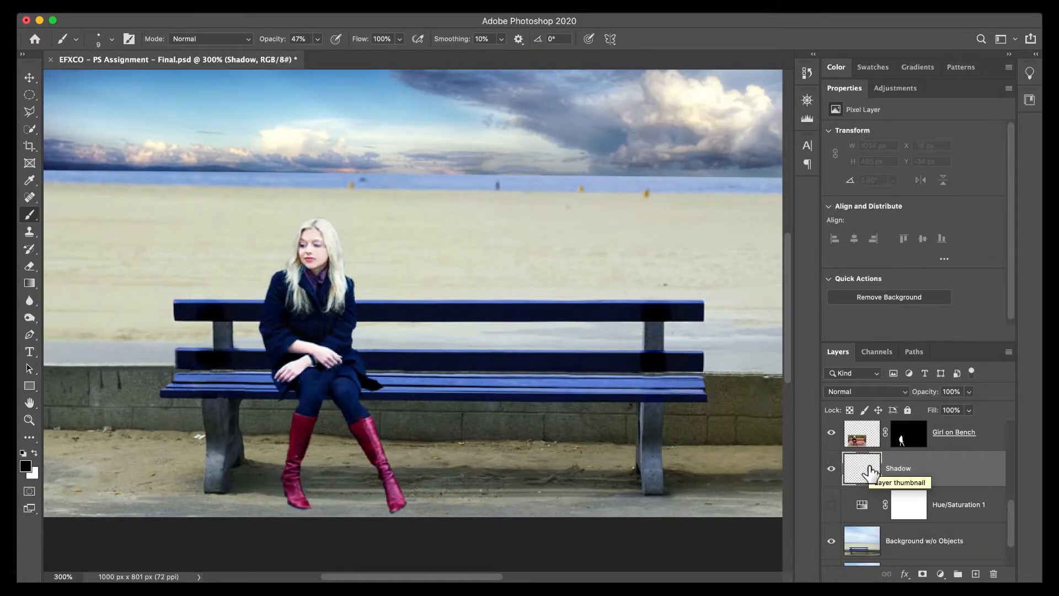
key(alt+BackSpace)
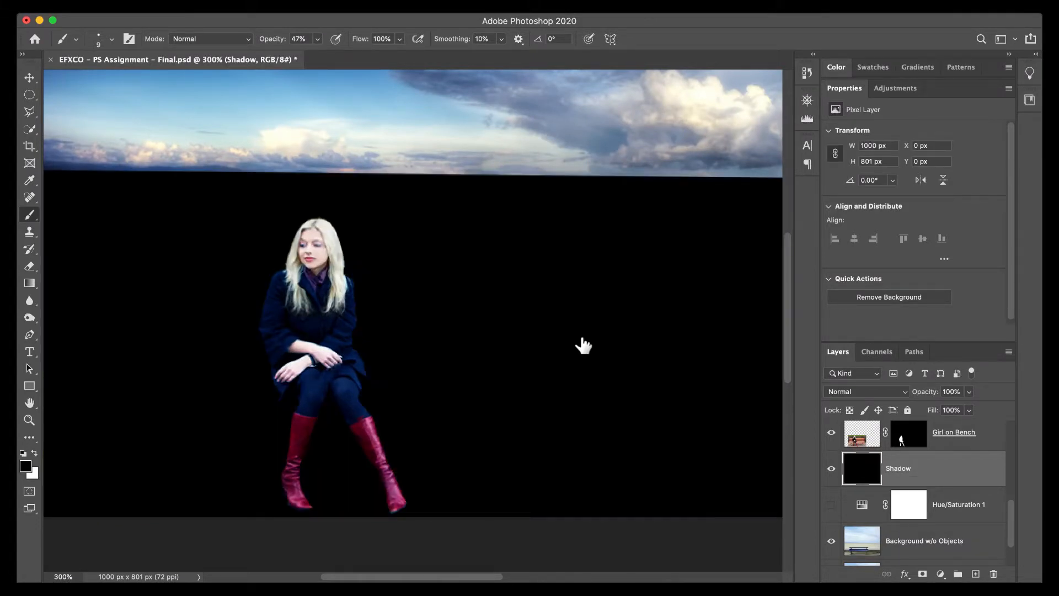
click(922, 574)
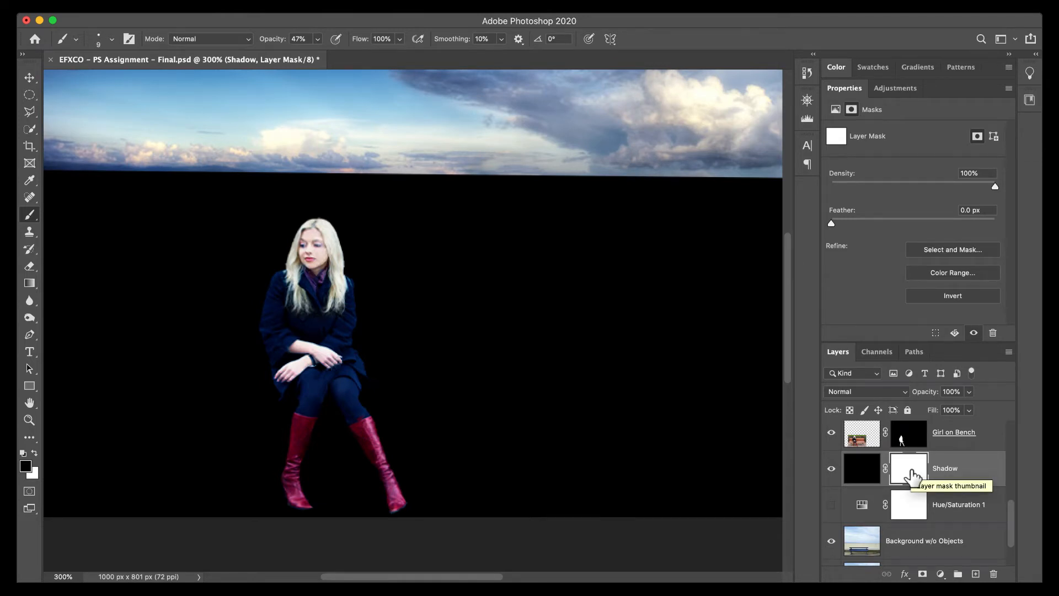
key(super+i)
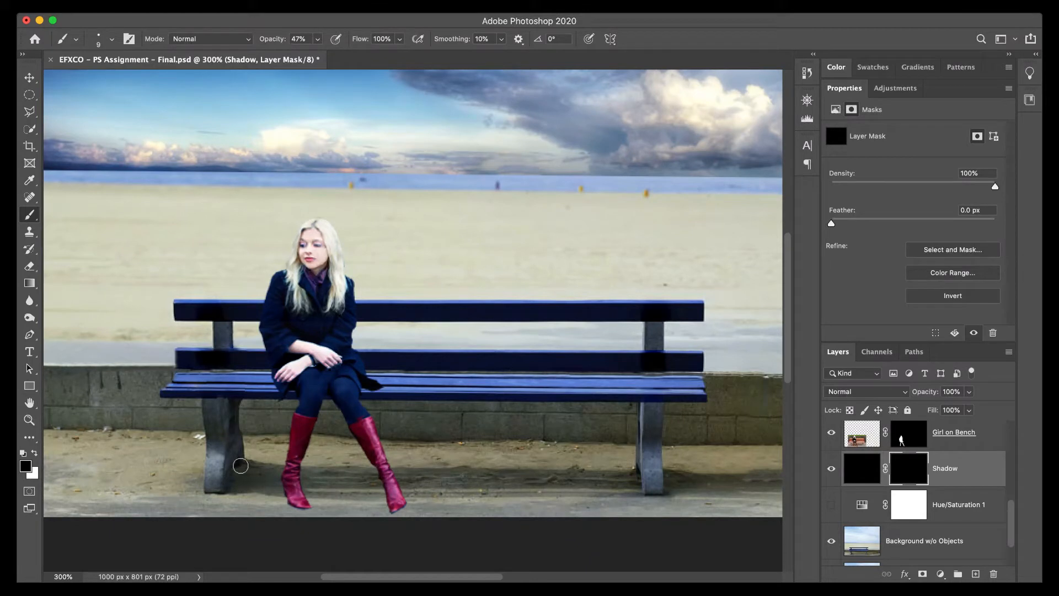
Test a white brush stroke on the Shadow mask over the beach, undo it, and set the brush opacity to 87%.
key(x)
mouse_move(454, 236)
mouse_down()
mouse_move(578, 220)
mouse_move(575, 236)
mouse_move(455, 292)
mouse_move(536, 318)
mouse_move(543, 345)
mouse_up()
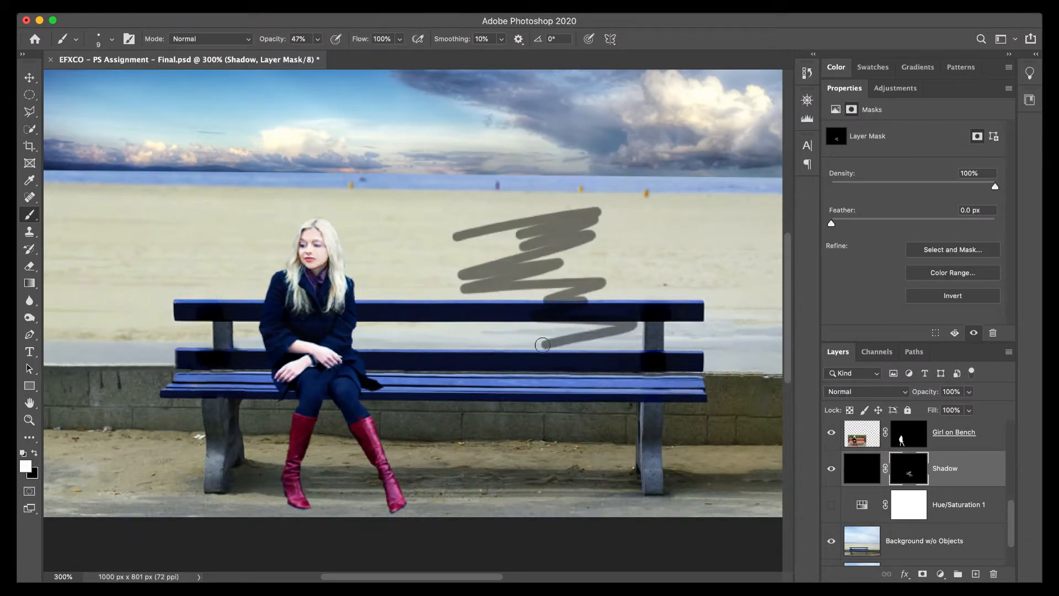
key(super+z)
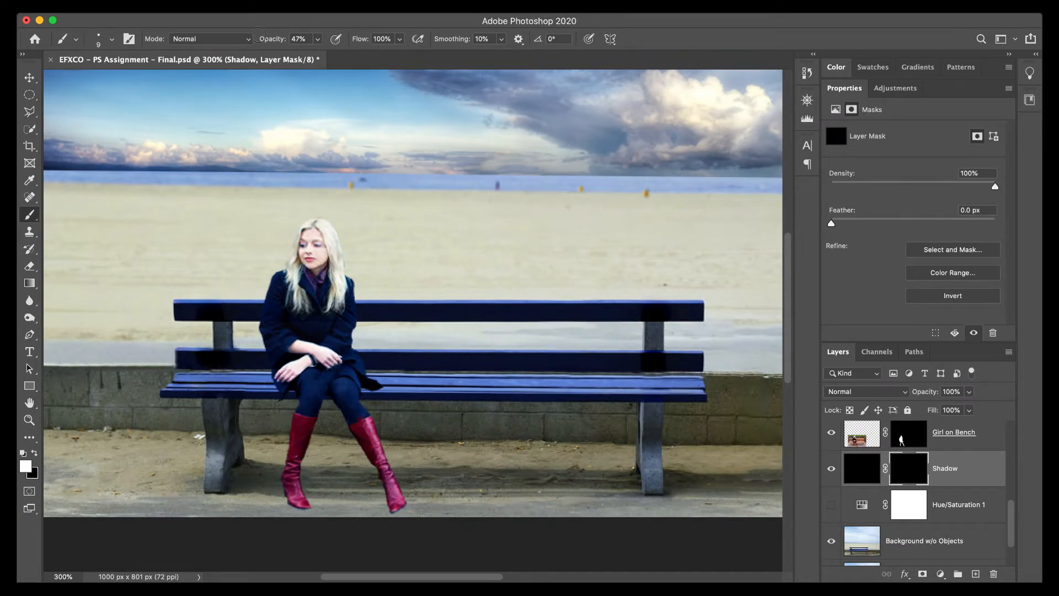
click(317, 39)
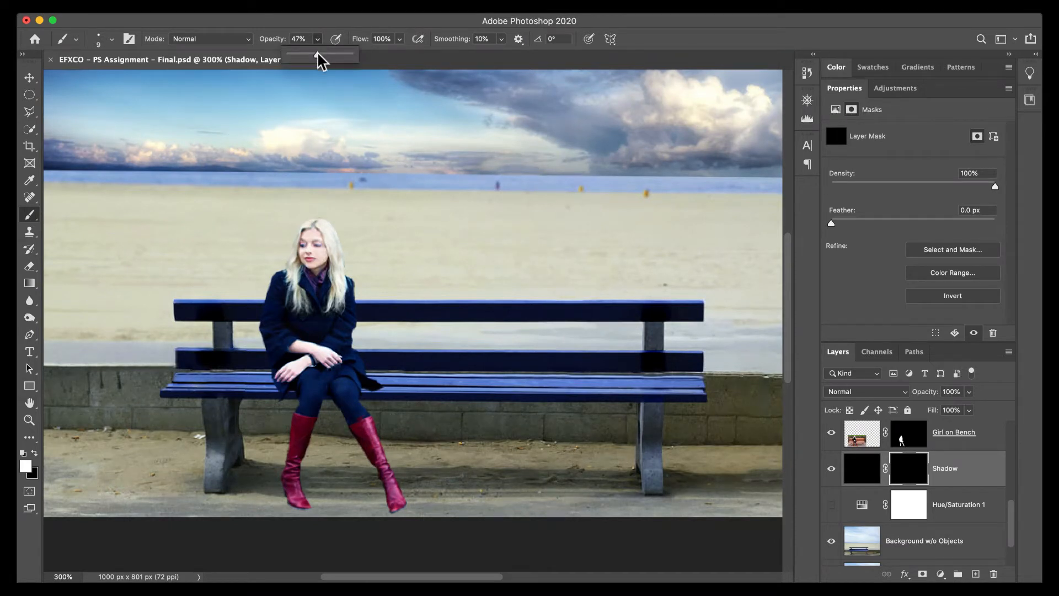
drag(318, 54, 345, 63)
click(318, 39)
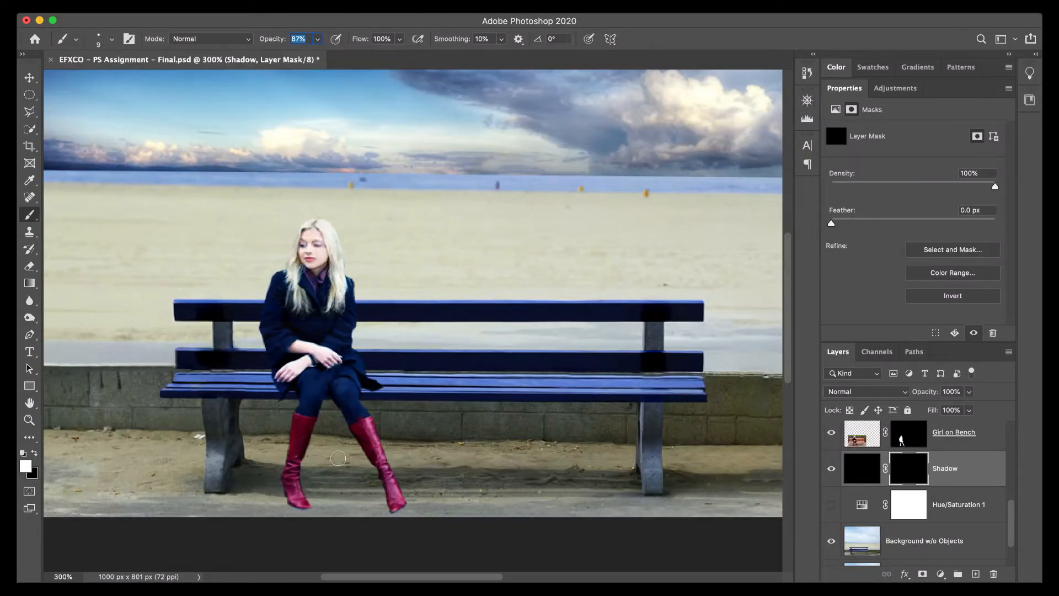
Paint white on the Shadow mask at 87% opacity beside the toes of both red boots to reveal their ground shadows.
scroll(326, 466, up, 5)
drag(349, 461, 366, 303)
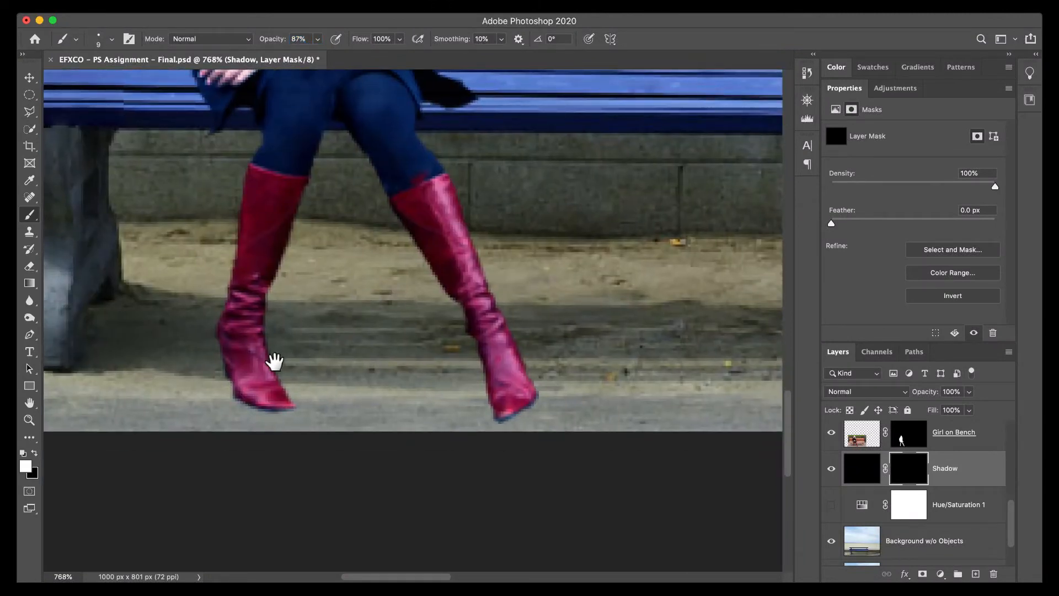
mouse_move(272, 355)
mouse_down()
mouse_move(287, 405)
mouse_move(246, 394)
mouse_move(303, 407)
mouse_up()
key(ctrl+z)
mouse_move(265, 356)
mouse_down()
mouse_move(296, 402)
mouse_move(253, 397)
mouse_up()
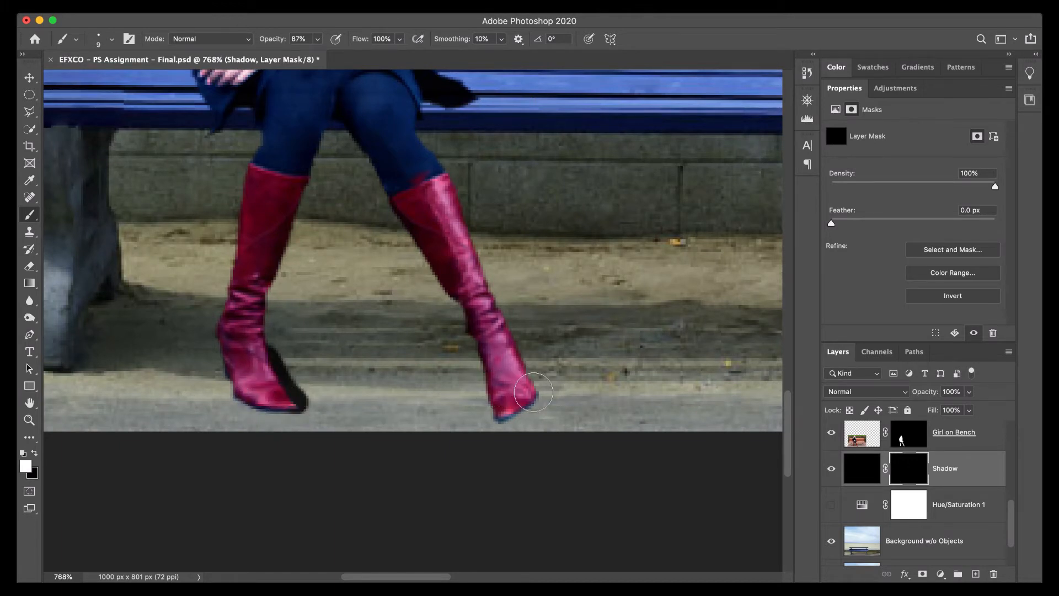
click(534, 397)
mouse_move(534, 397)
mouse_down()
mouse_move(504, 408)
mouse_move(527, 394)
mouse_move(521, 386)
mouse_up()
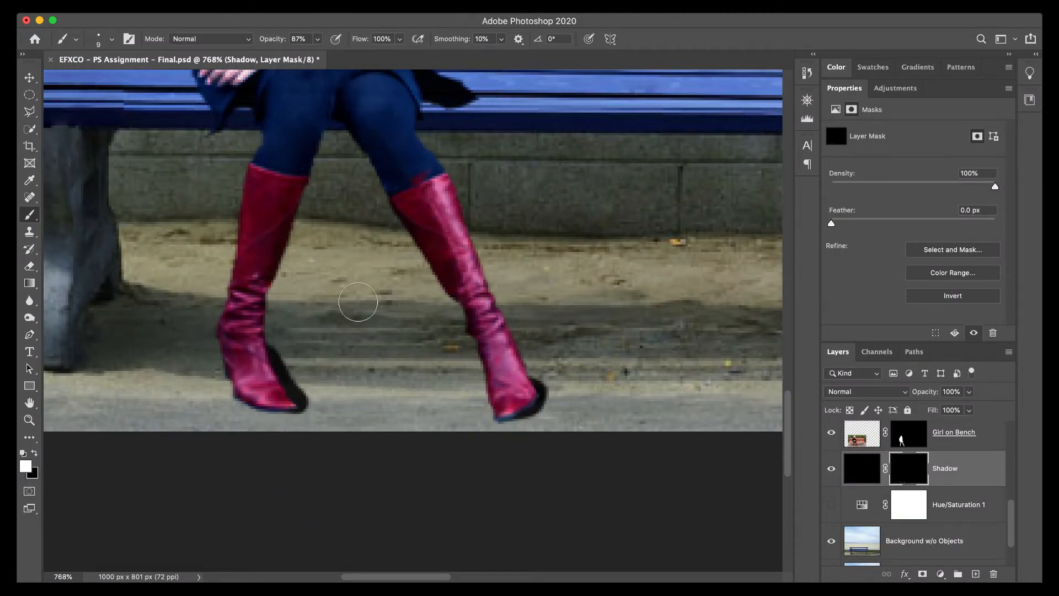
Paint white on the Shadow mask along the coat hem on both sides of the woman to reveal shadow on the bench seat.
scroll(364, 246, up, 3)
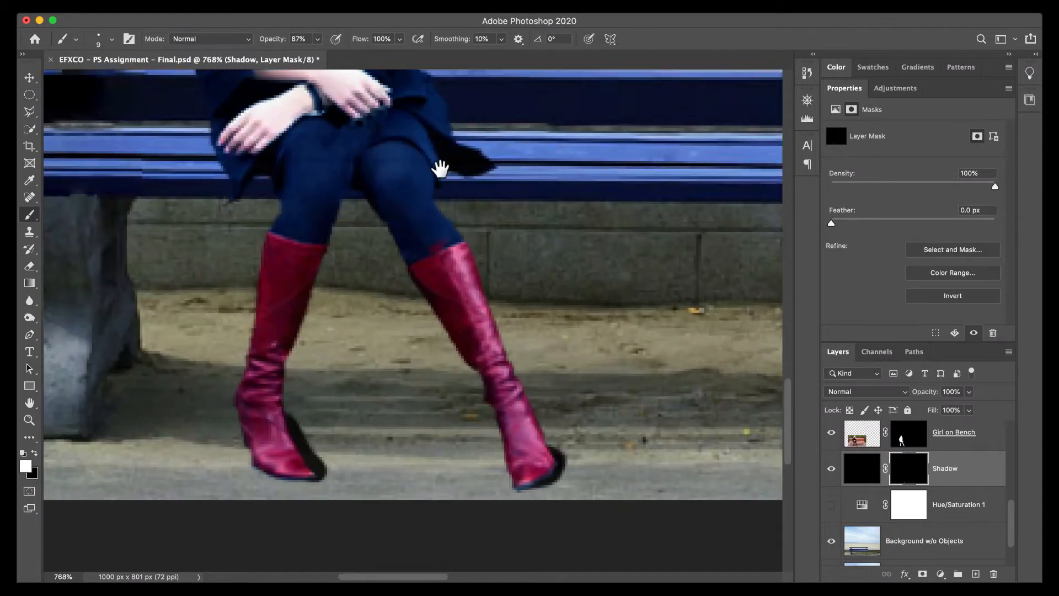
drag(476, 177, 440, 184)
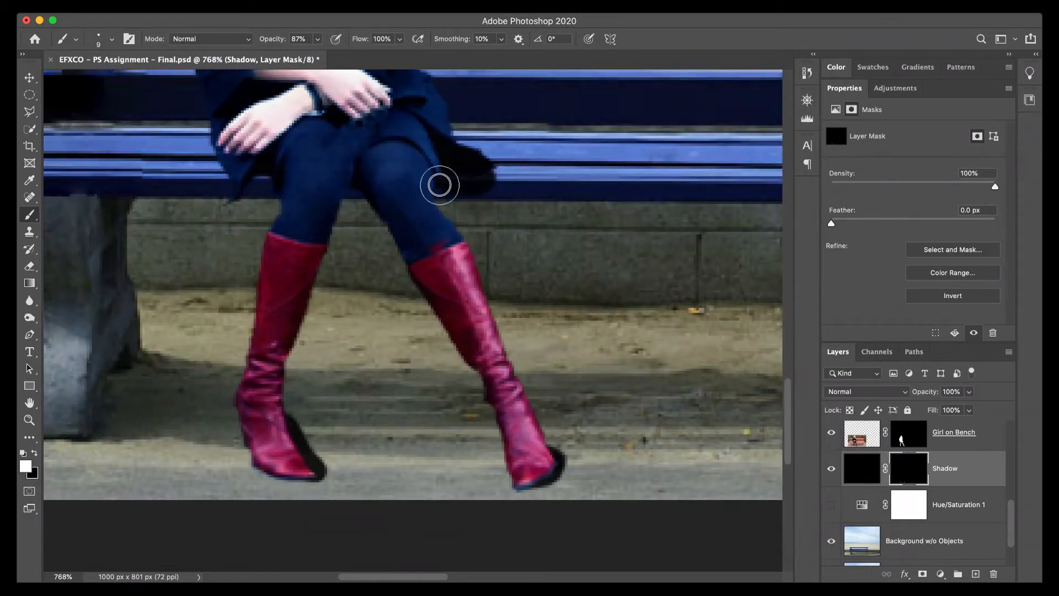
scroll(449, 237, left, 5)
scroll(449, 236, up, 3)
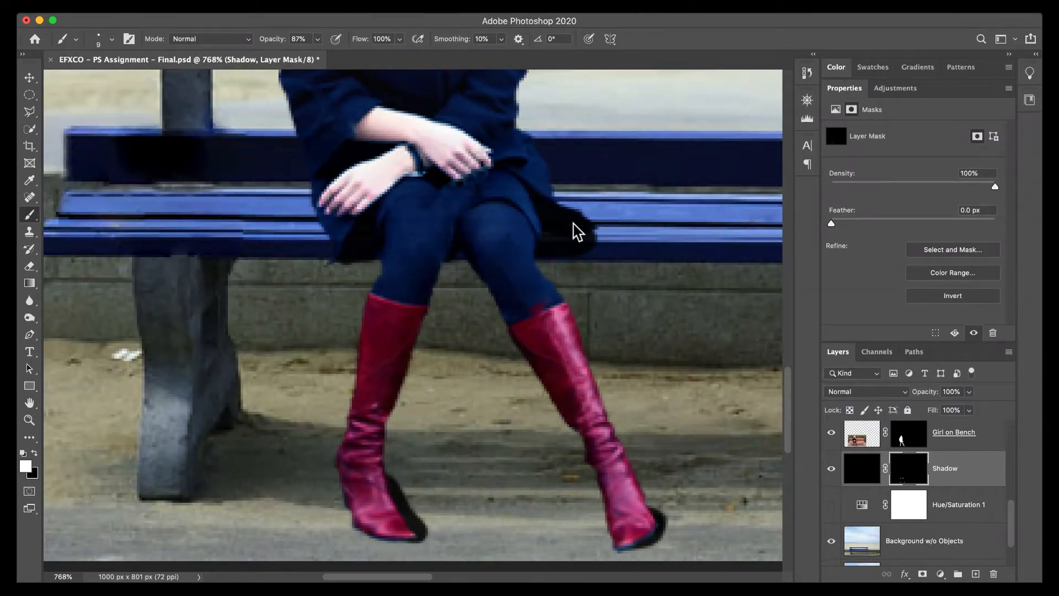
scroll(419, 248, up, 2)
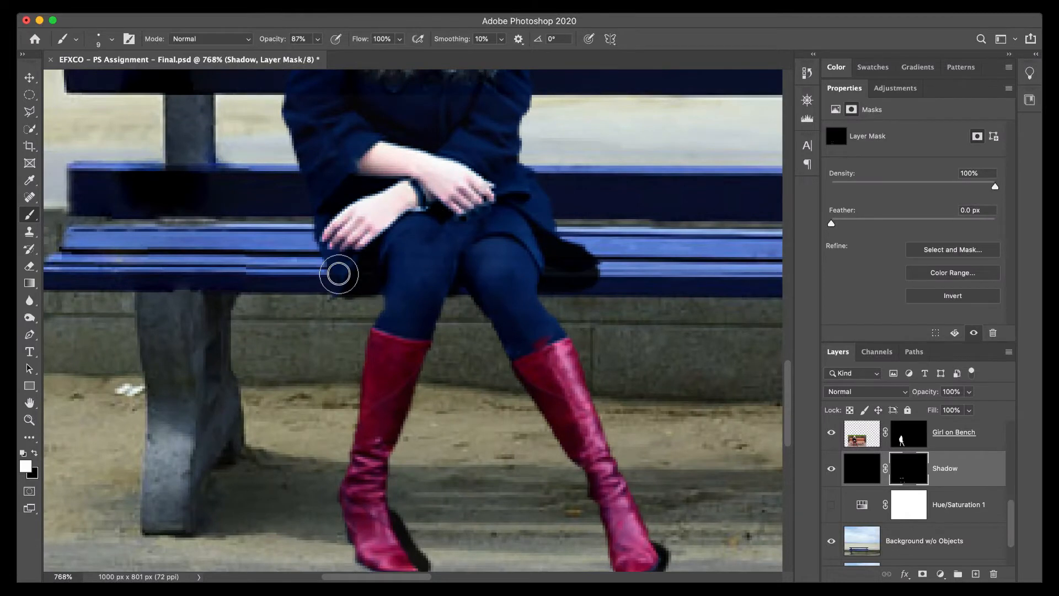
scroll(528, 292, up, 2)
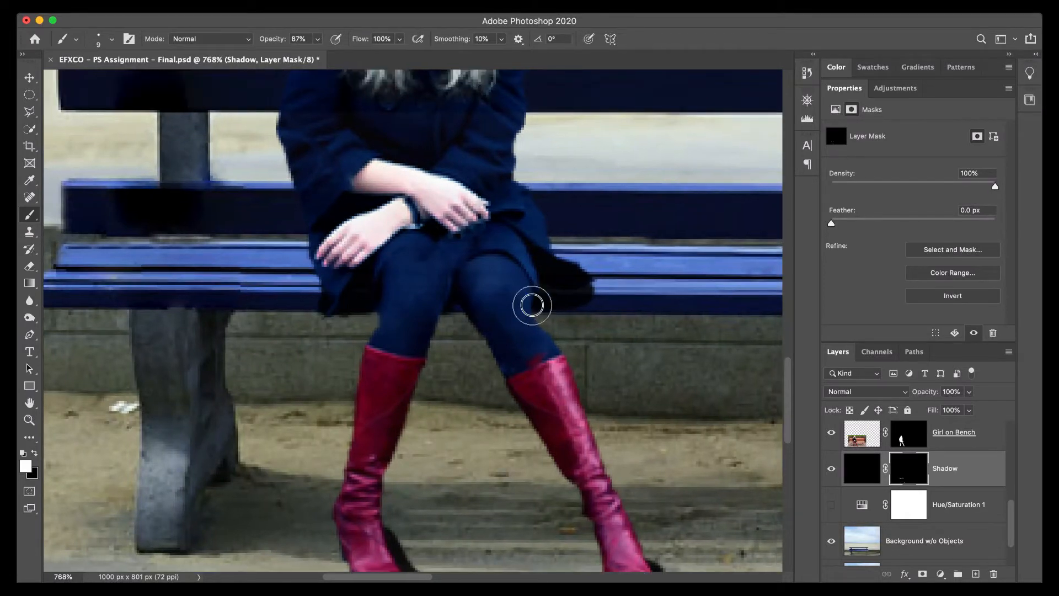
scroll(532, 305, up, 1)
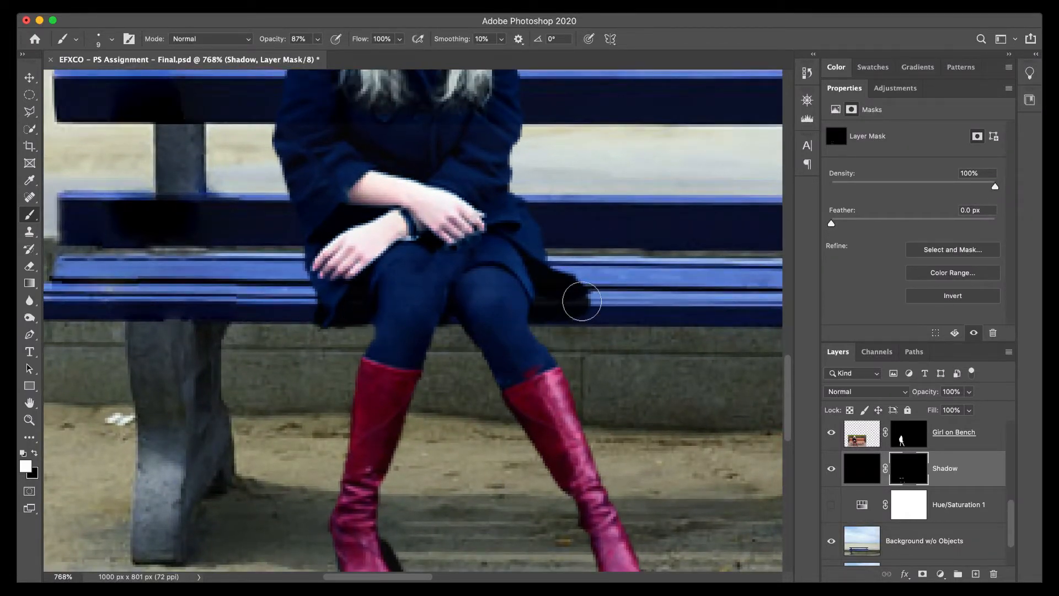
scroll(549, 349, up, 3)
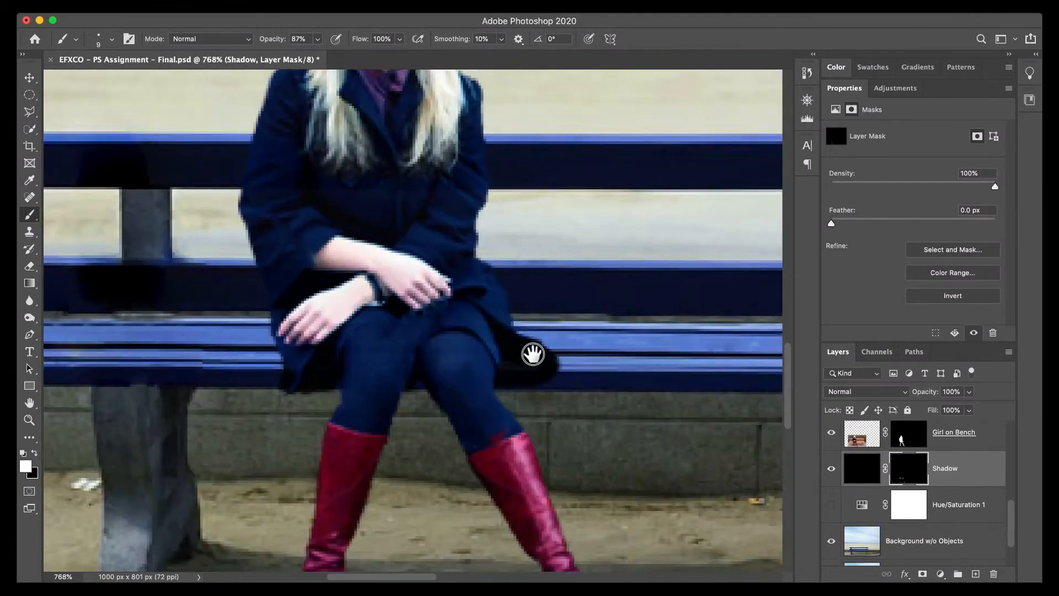
drag(532, 354, 390, 131)
drag(404, 185, 472, 279)
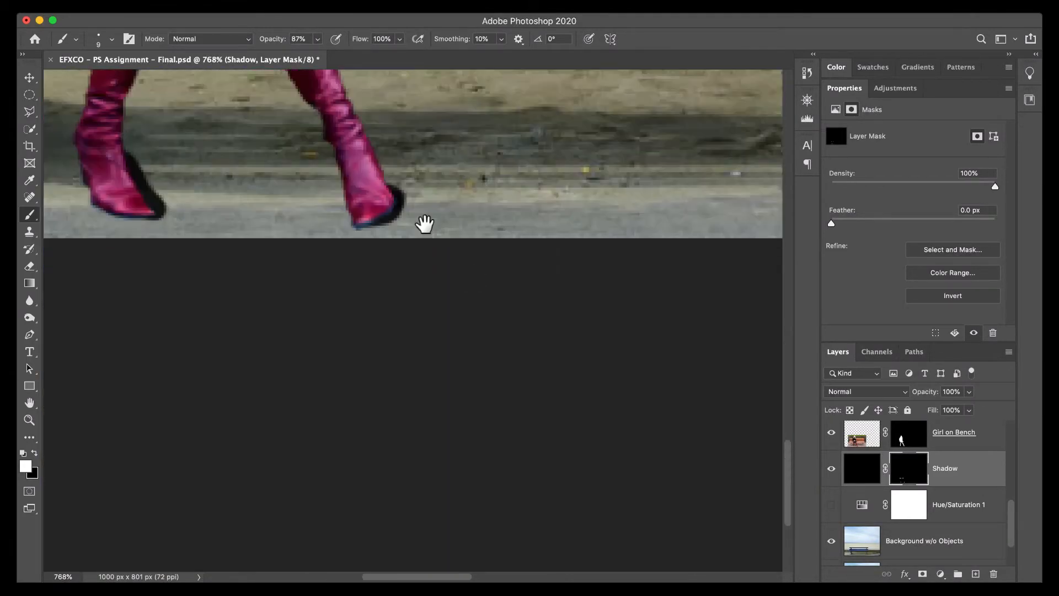
Paint black on the Shadow mask beside the toes of both red boots to thin their ground shadows.
drag(424, 223, 537, 255)
drag(402, 238, 474, 269)
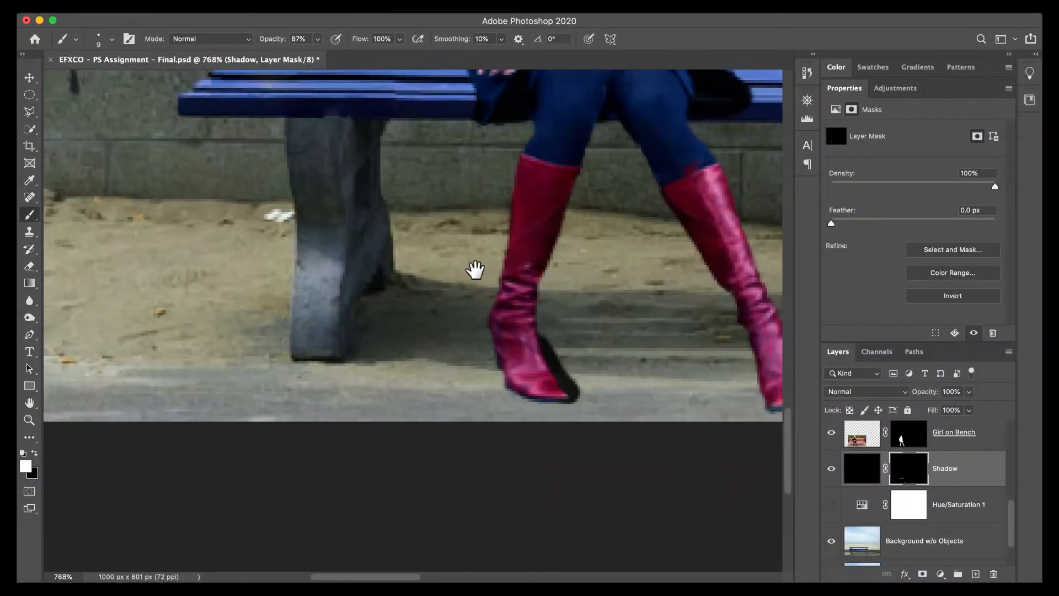
drag(463, 370, 368, 379)
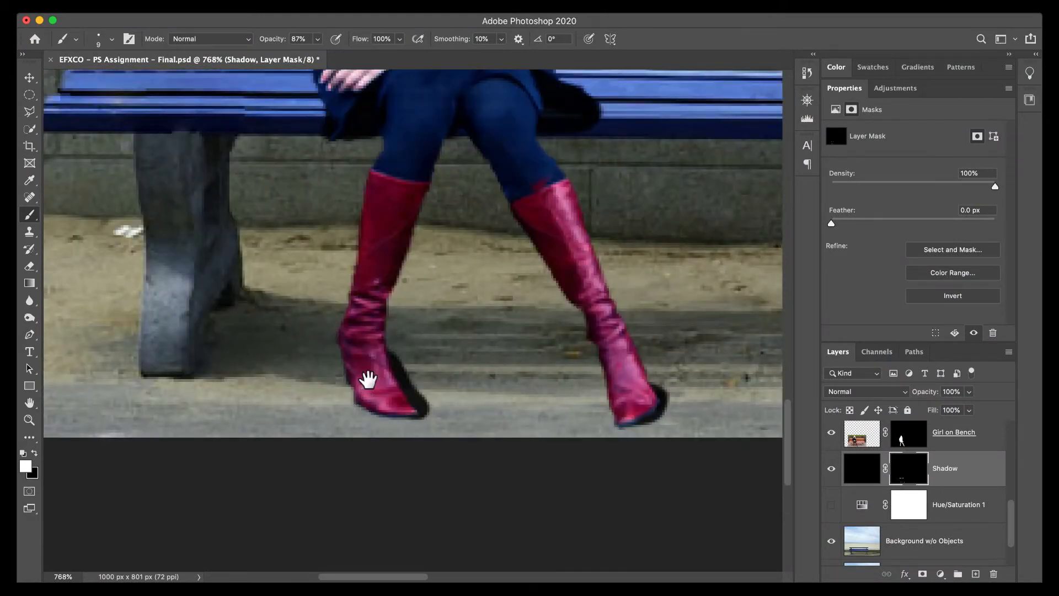
key(x)
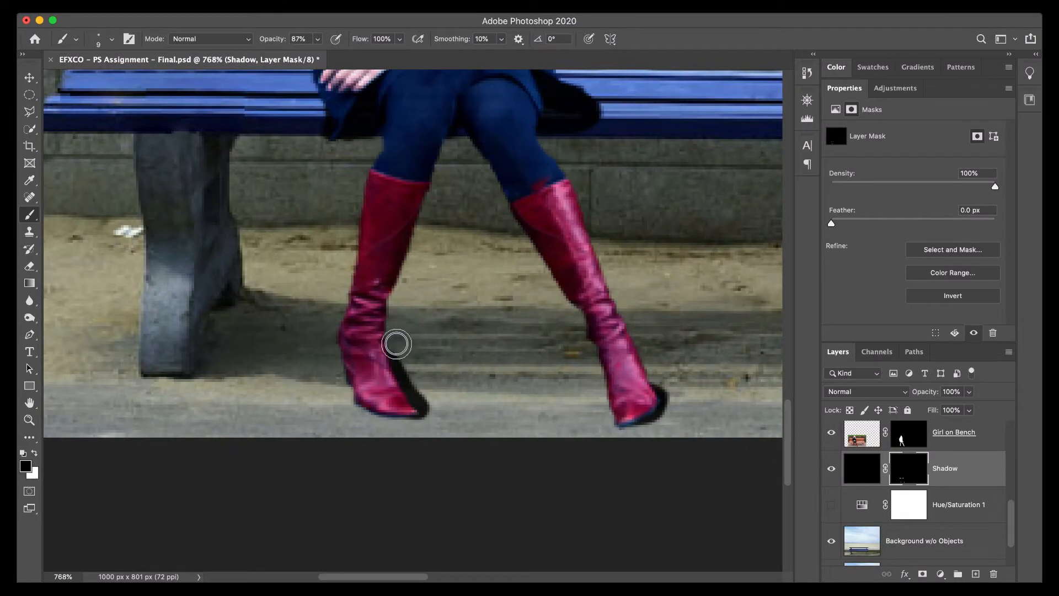
drag(397, 344, 428, 423)
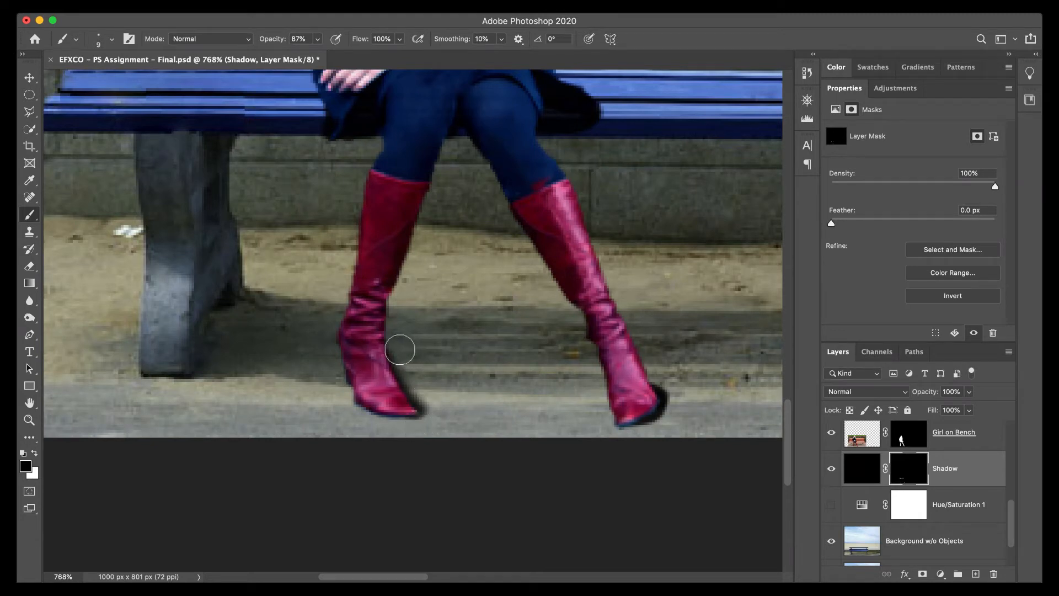
drag(400, 349, 417, 384)
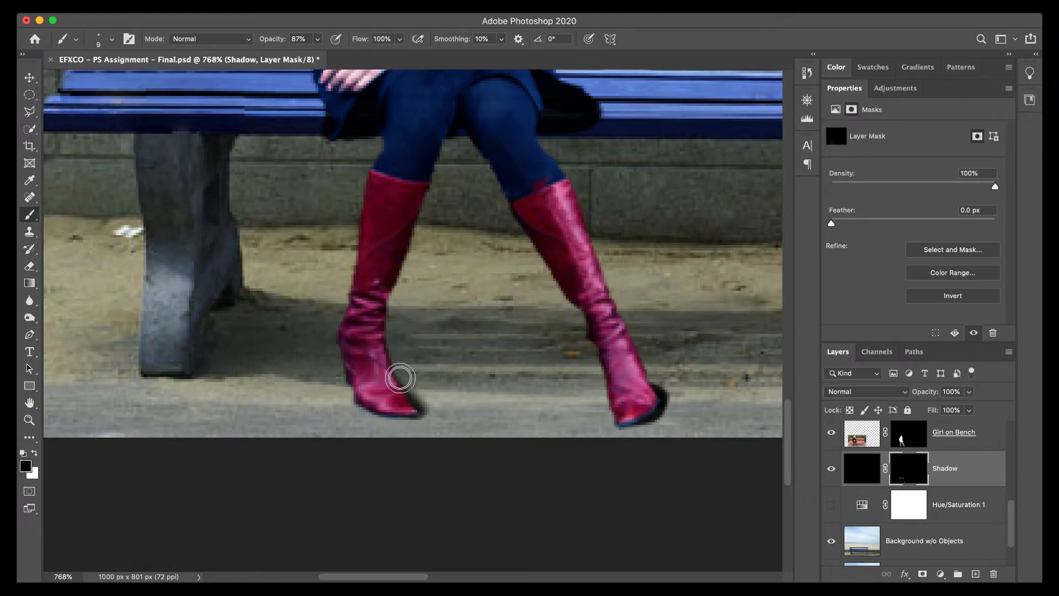
drag(415, 393, 429, 419)
drag(506, 377, 425, 371)
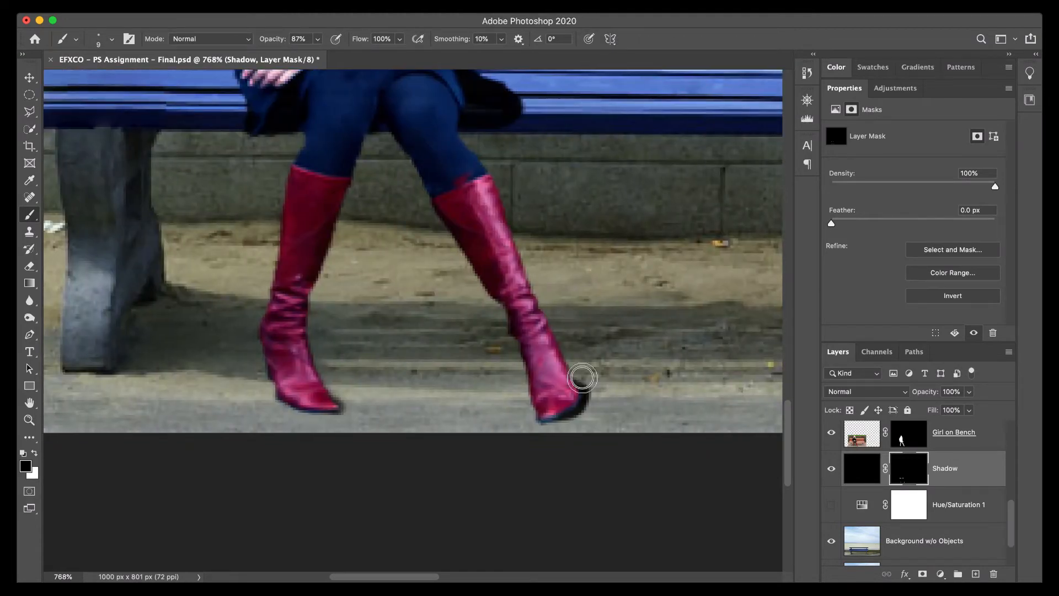
mouse_move(581, 377)
mouse_down()
mouse_move(593, 403)
mouse_move(574, 429)
mouse_up()
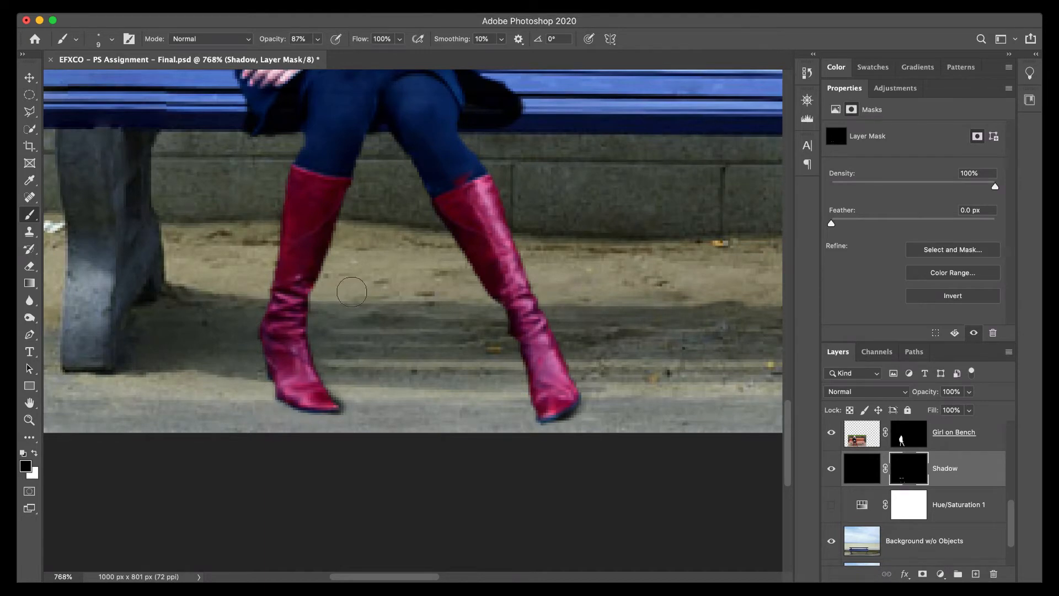
Set the Shadow layer's opacity to 80%.
drag(353, 297, 365, 389)
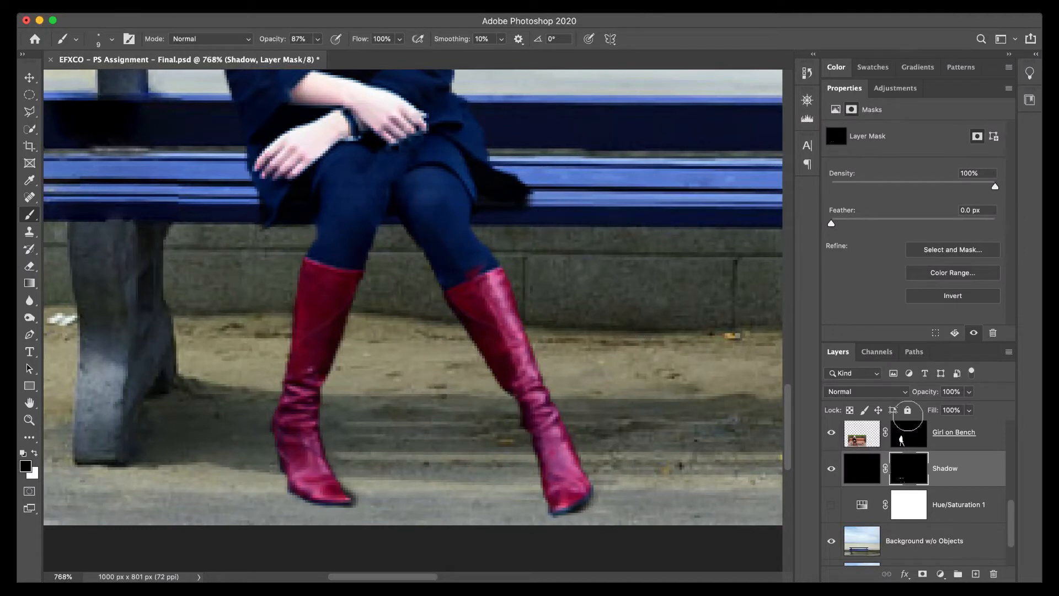
mouse_move(917, 392)
mouse_down()
mouse_move(873, 400)
mouse_move(909, 401)
mouse_move(908, 385)
mouse_up()
key(super+0)
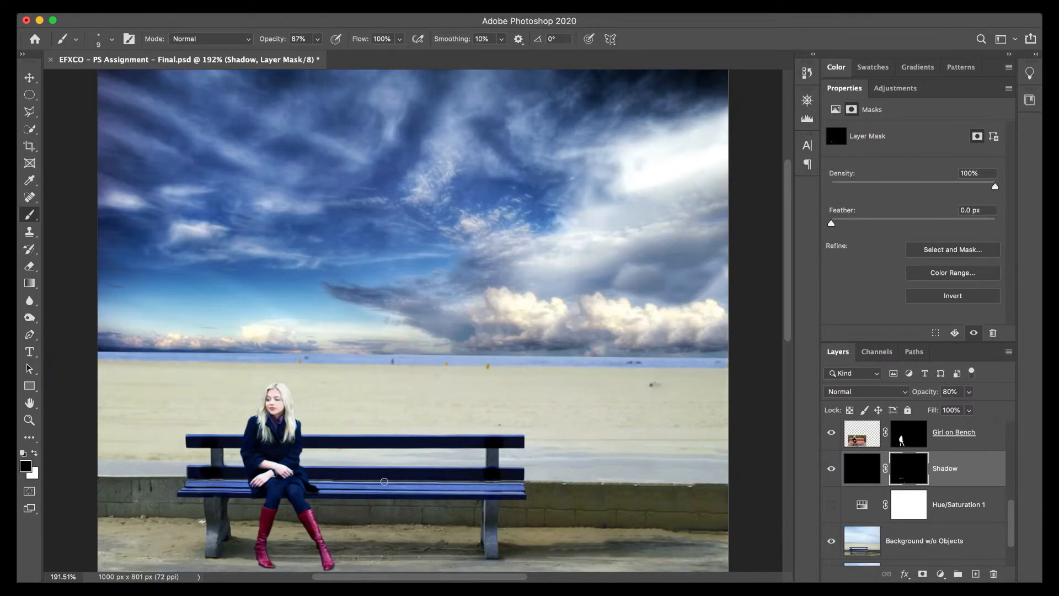
drag(384, 482, 375, 459)
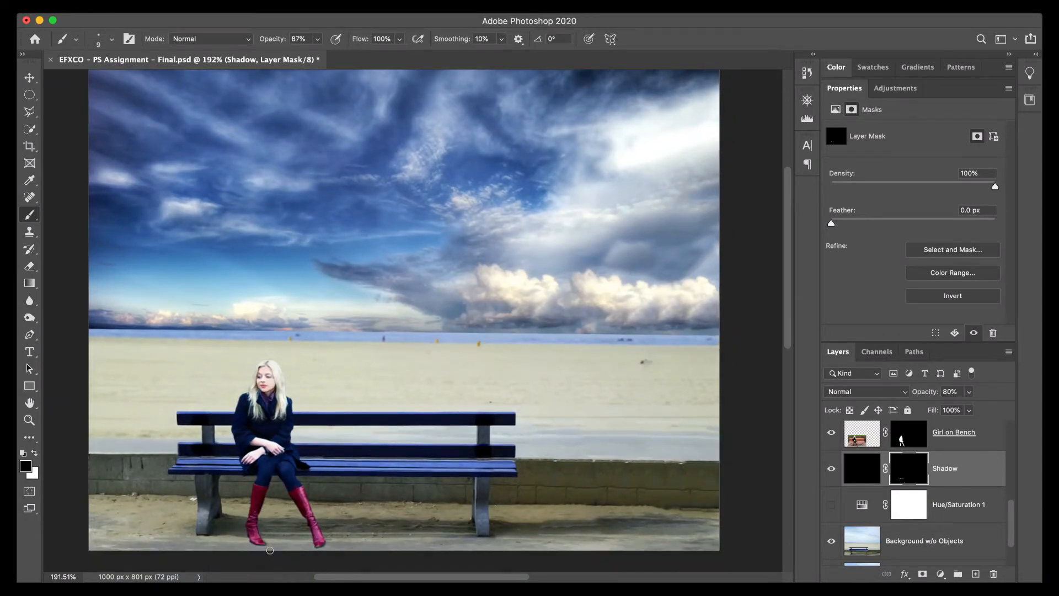
Paint white on the Shadow mask across the ground between the two boots to reveal a wider shadow under the bench.
key(z)
mouse_move(270, 550)
mouse_down()
mouse_move(364, 560)
mouse_move(342, 546)
mouse_up()
drag(342, 463, 333, 421)
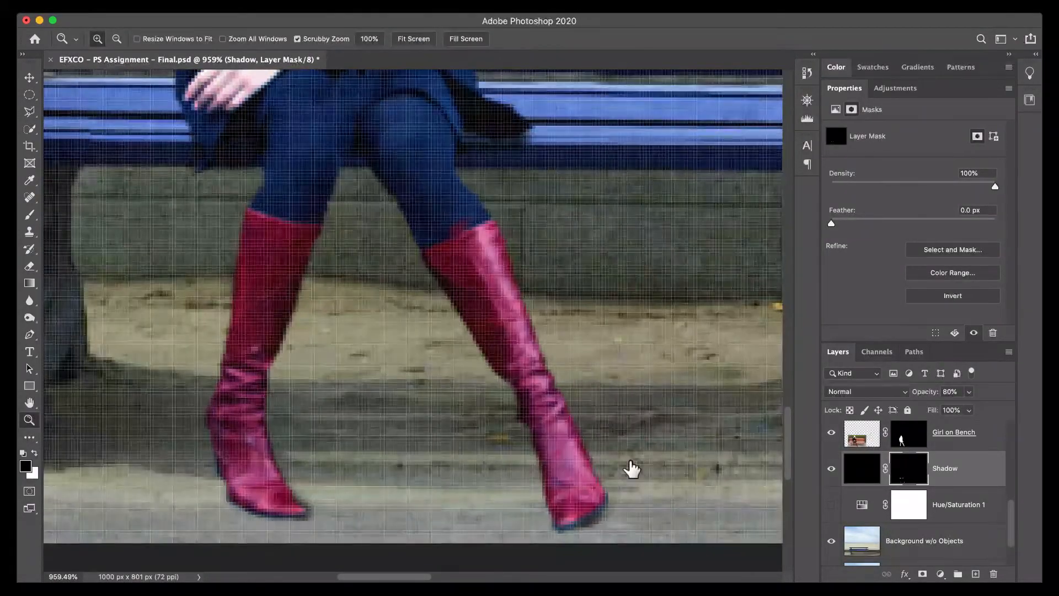
key(x)
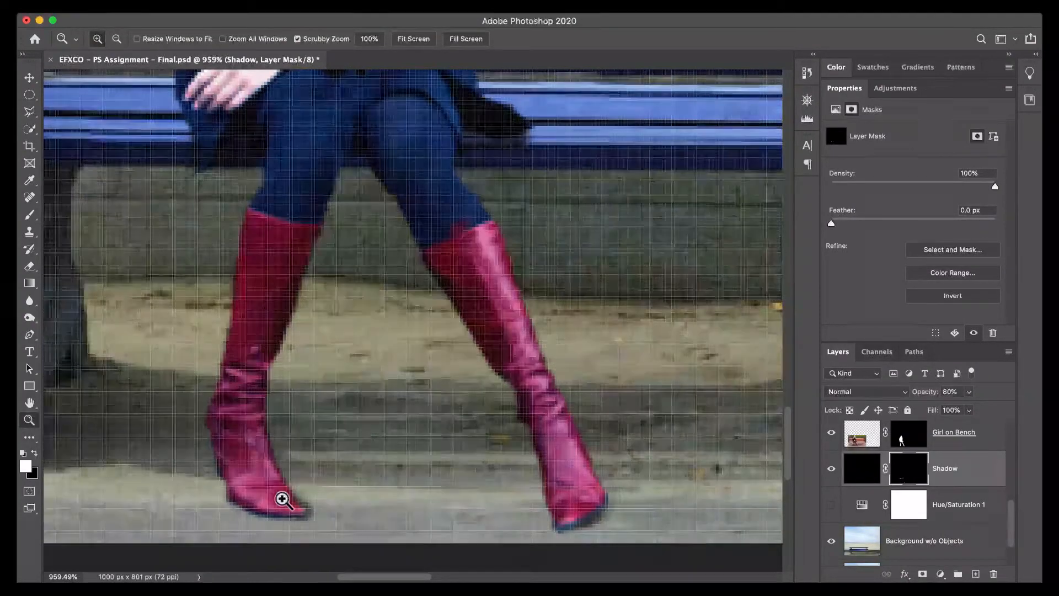
key(b)
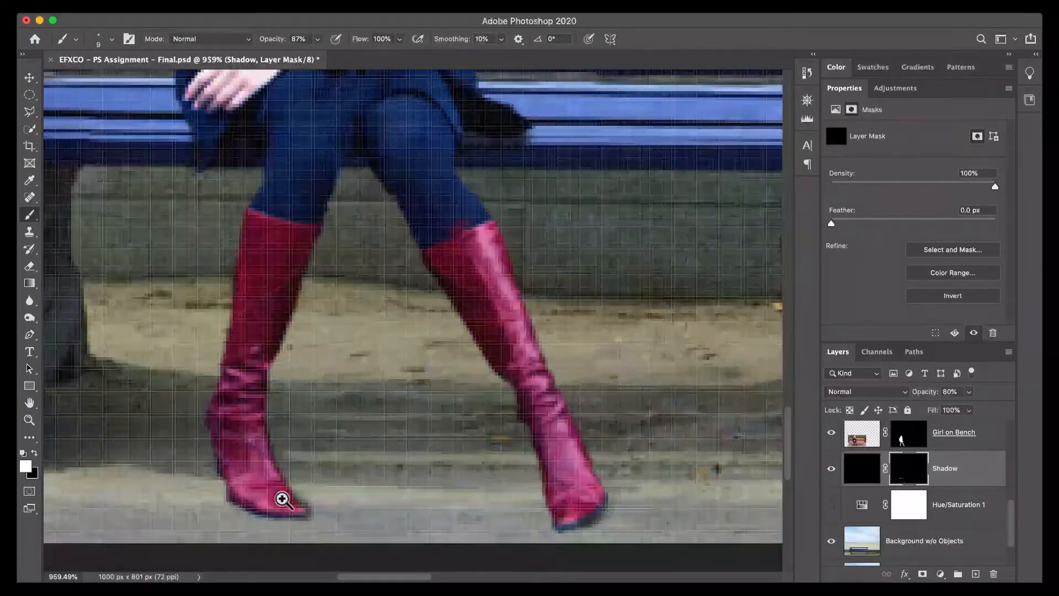
key(x)
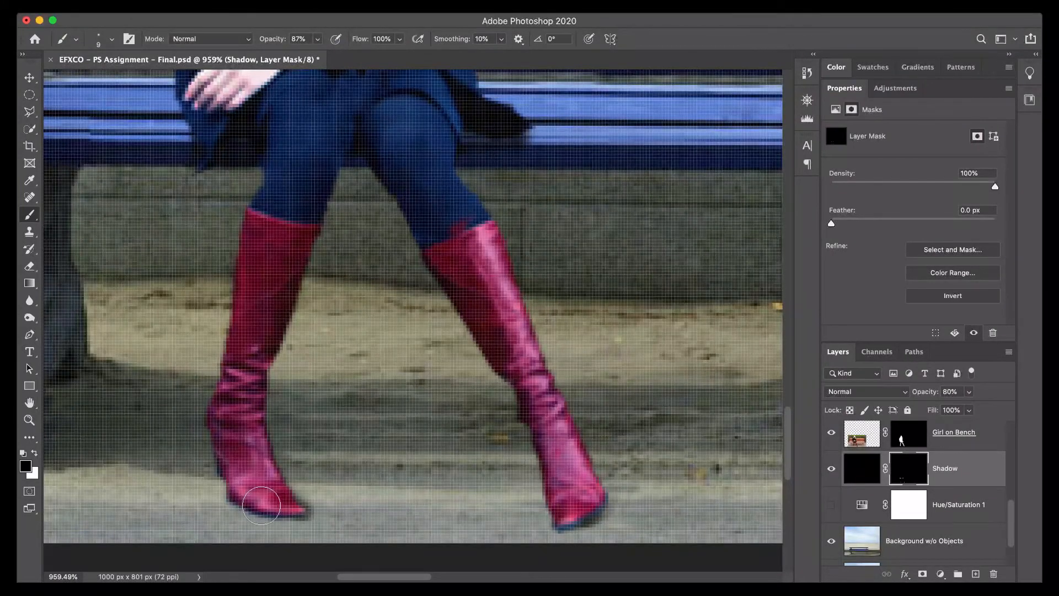
key(x)
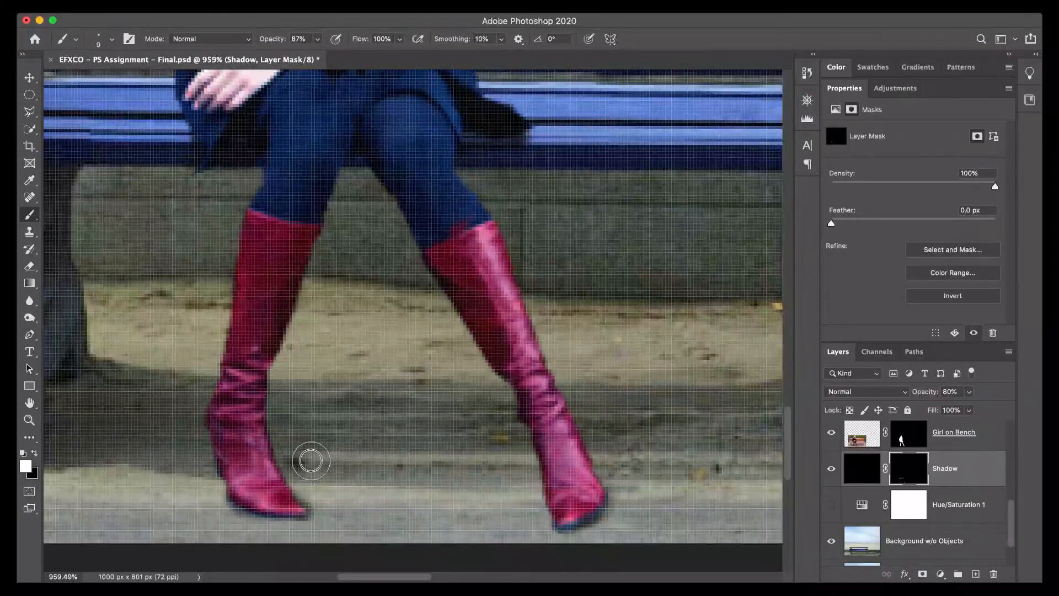
mouse_move(308, 456)
mouse_down()
mouse_move(492, 455)
mouse_move(248, 449)
mouse_move(541, 440)
mouse_move(253, 433)
mouse_move(355, 475)
mouse_move(537, 469)
mouse_move(270, 470)
mouse_move(265, 456)
mouse_up()
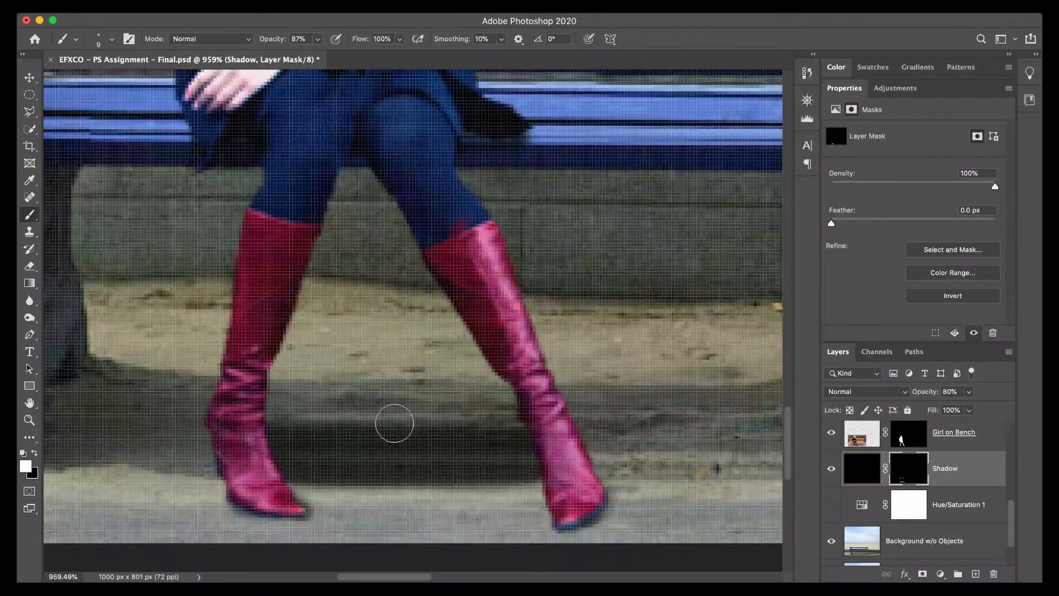
Lower the Shadow layer's opacity to 62% to soften the shadows around the woman.
key(super+0)
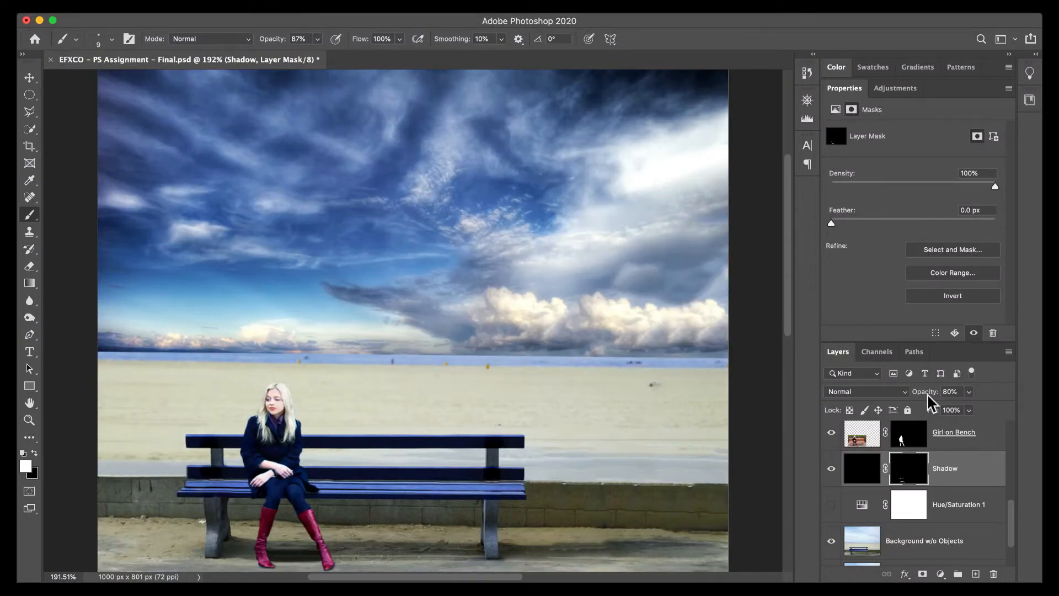
drag(913, 397, 910, 396)
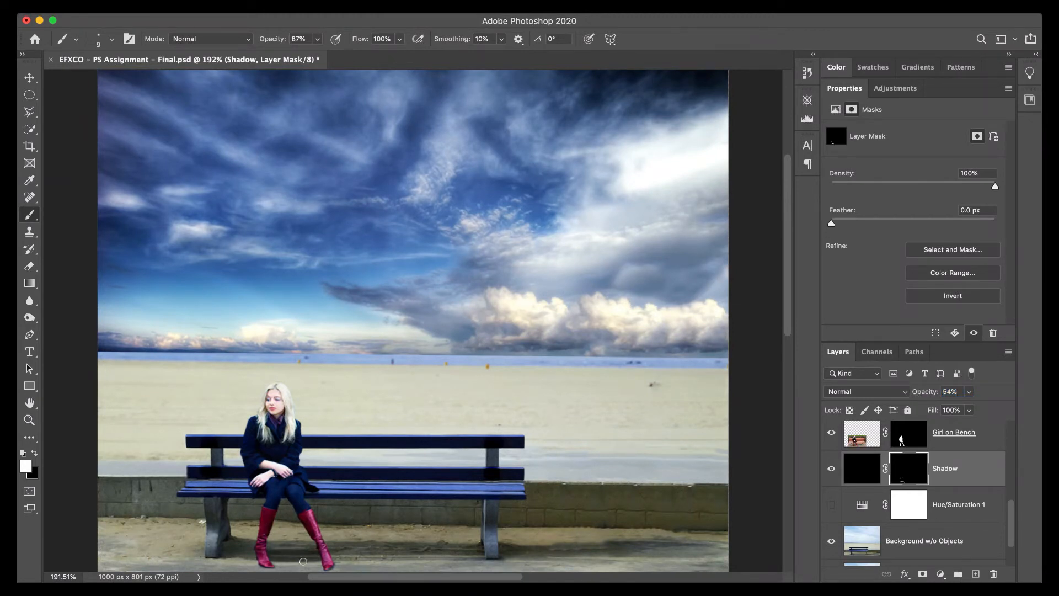
drag(269, 555, 312, 555)
drag(922, 392, 925, 393)
drag(328, 430, 337, 400)
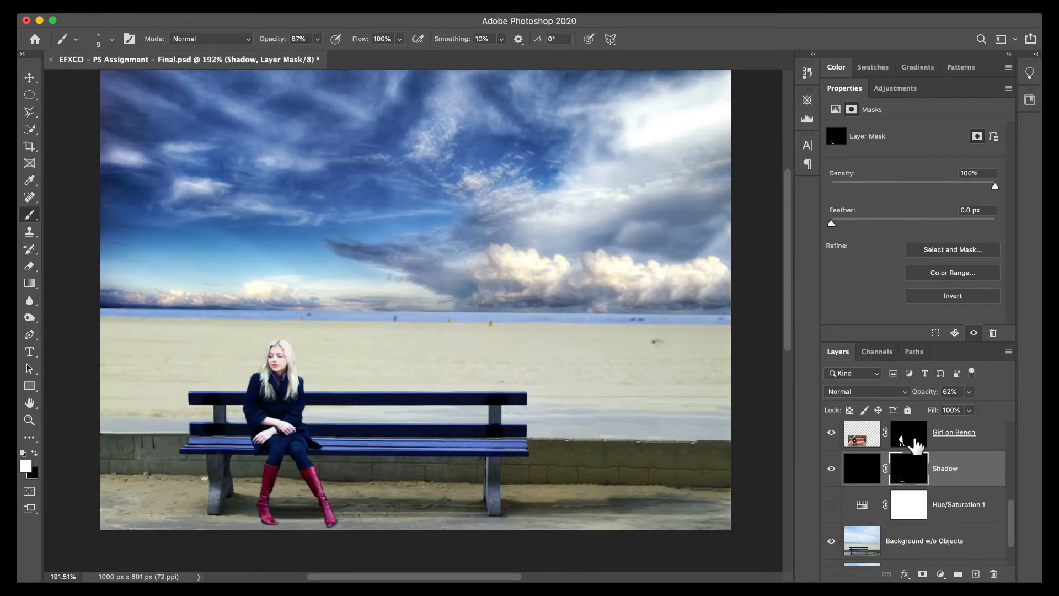
Set the RGB midtone input of the Levels 1 adjustment to 1.00.
scroll(916, 446, up, 3)
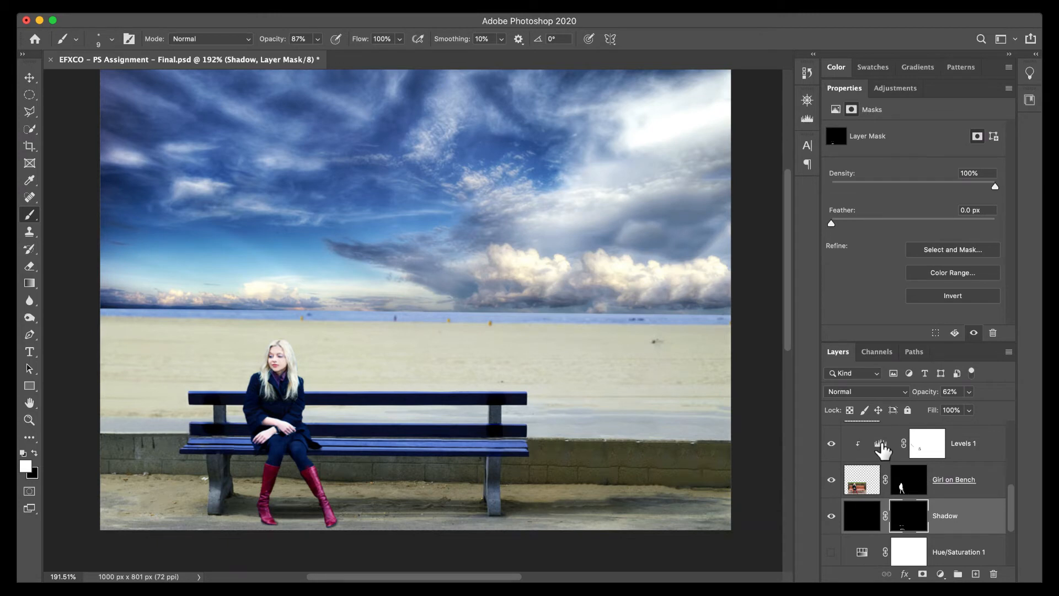
click(881, 450)
click(900, 157)
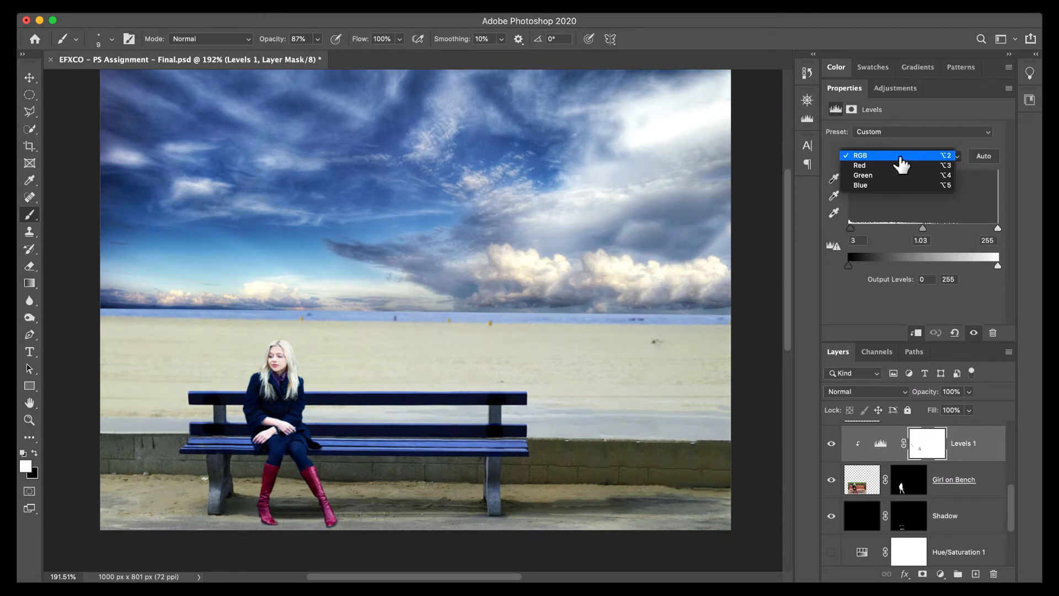
click(901, 156)
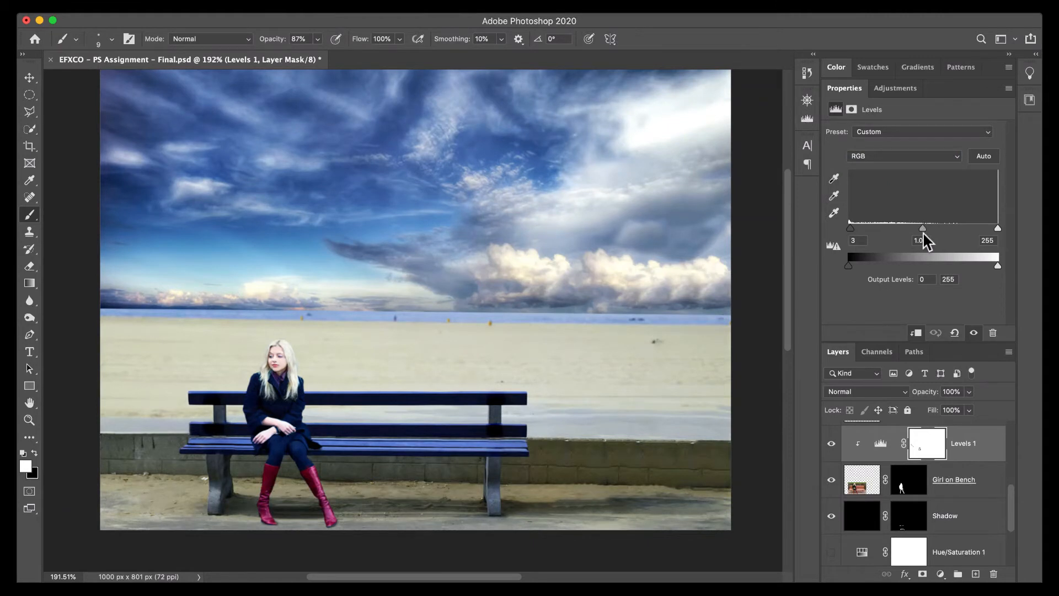
drag(923, 228, 925, 228)
Paint white on the Levels 1 mask over the woman's hair with a size 45 brush to apply the correction there.
click(919, 445)
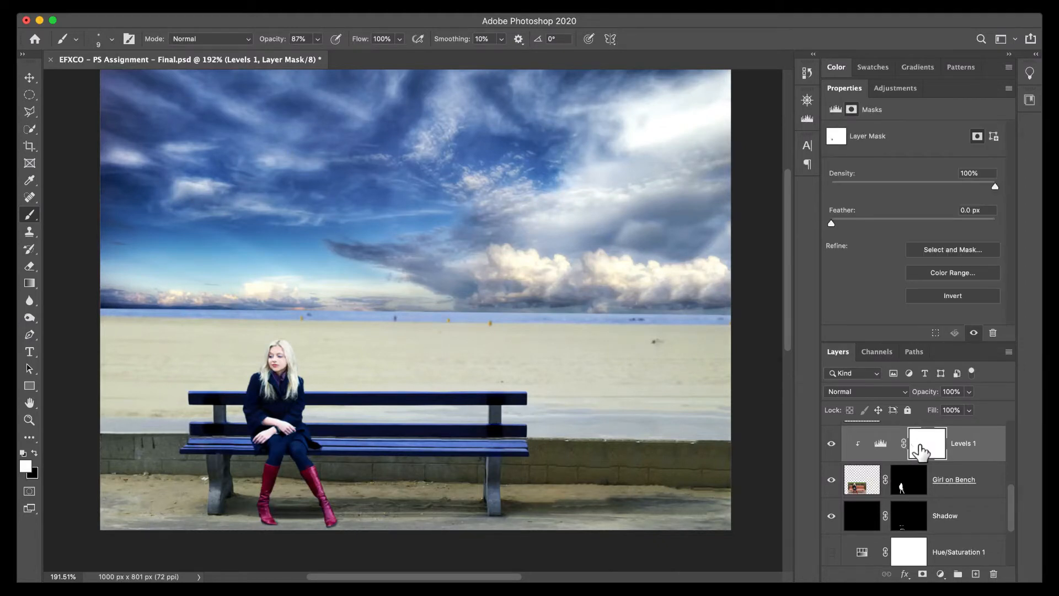
shift+click(920, 448)
shift+click(920, 450)
shift+click(919, 448)
shift+click(921, 451)
key(x)
scroll(289, 335, up, 5)
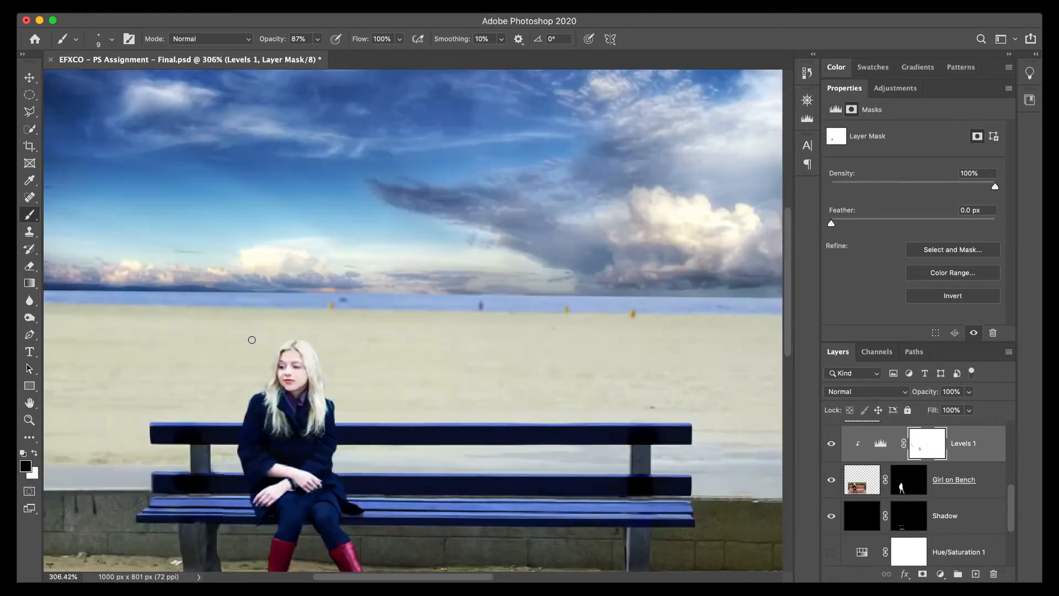
scroll(445, 333, down, 5)
scroll(445, 333, right, 2)
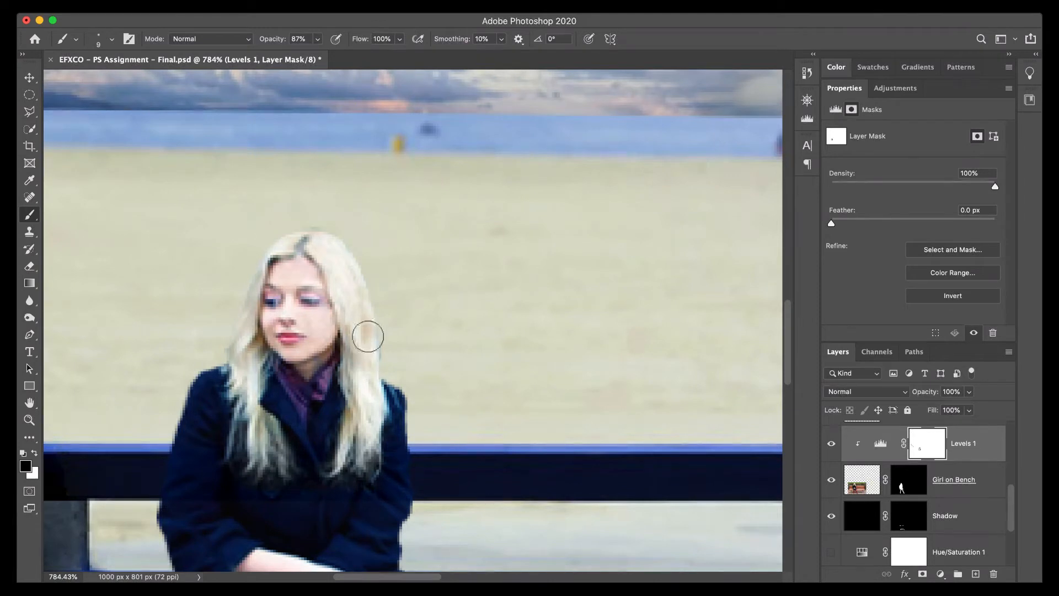
key(x)
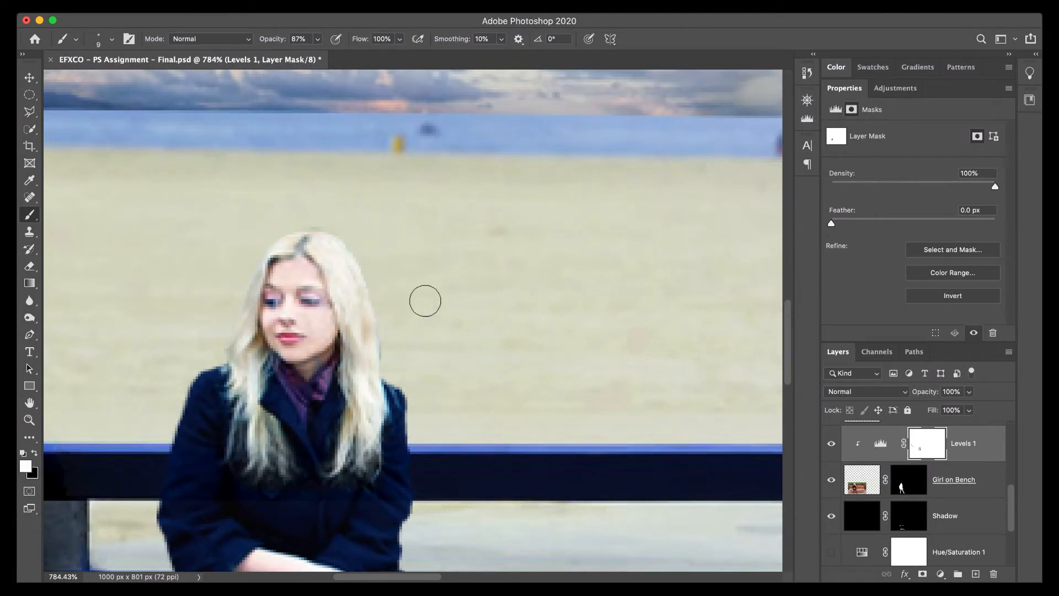
key(bracketright)
key(bracketright)
key(bracketright)
key(bracketright)
key(bracketright)
key(bracketright)
key(bracketright)
key(bracketright)
Set the Blue channel's midtone input of the Levels 1 adjustment to 1.26.
click(886, 444)
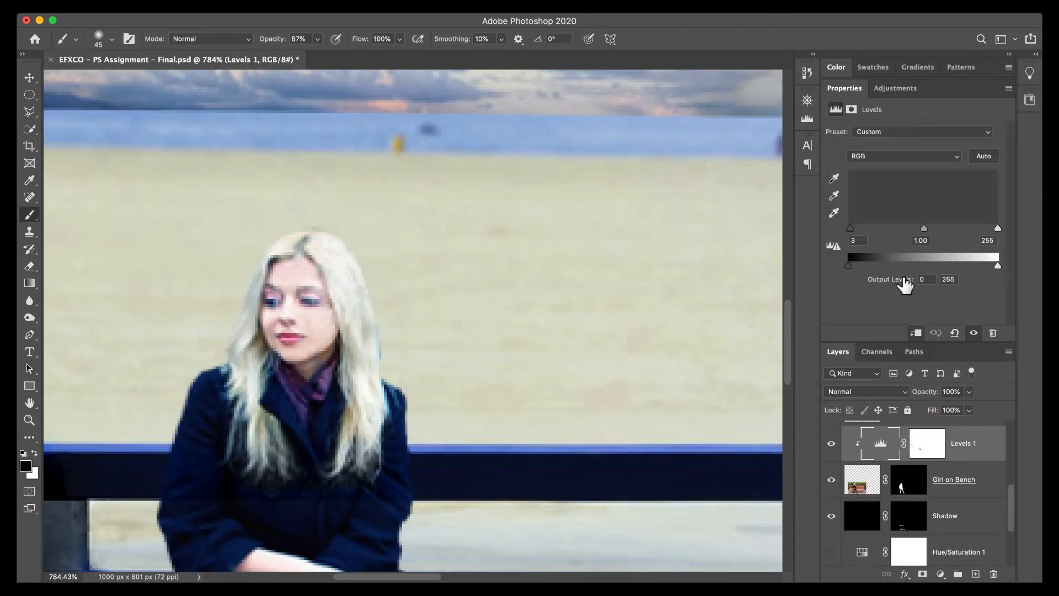
click(899, 159)
click(897, 185)
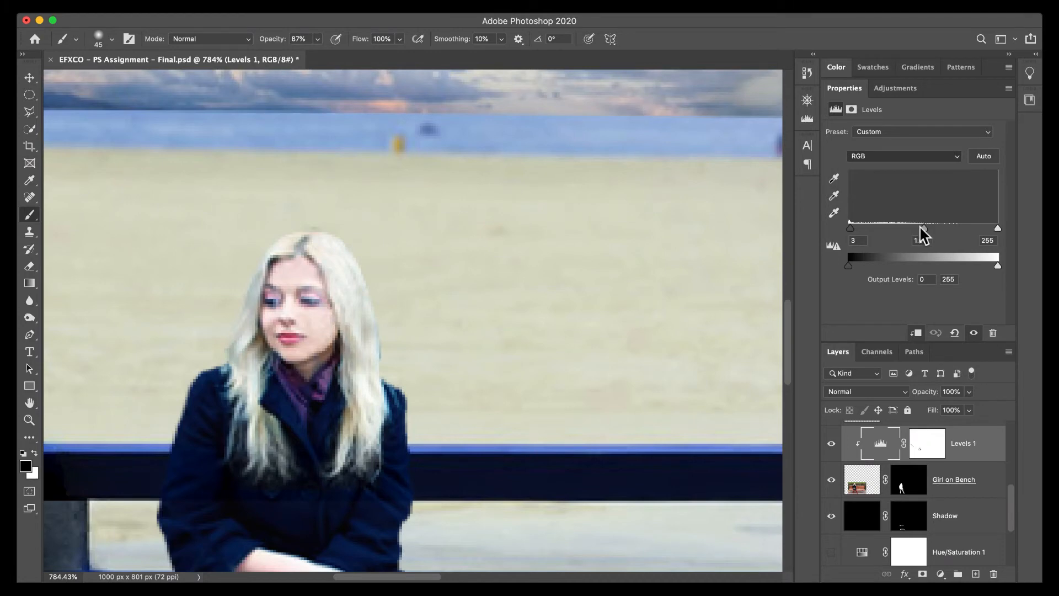
mouse_move(919, 227)
mouse_down()
mouse_move(901, 230)
mouse_move(930, 231)
mouse_move(902, 233)
mouse_move(913, 238)
mouse_up()
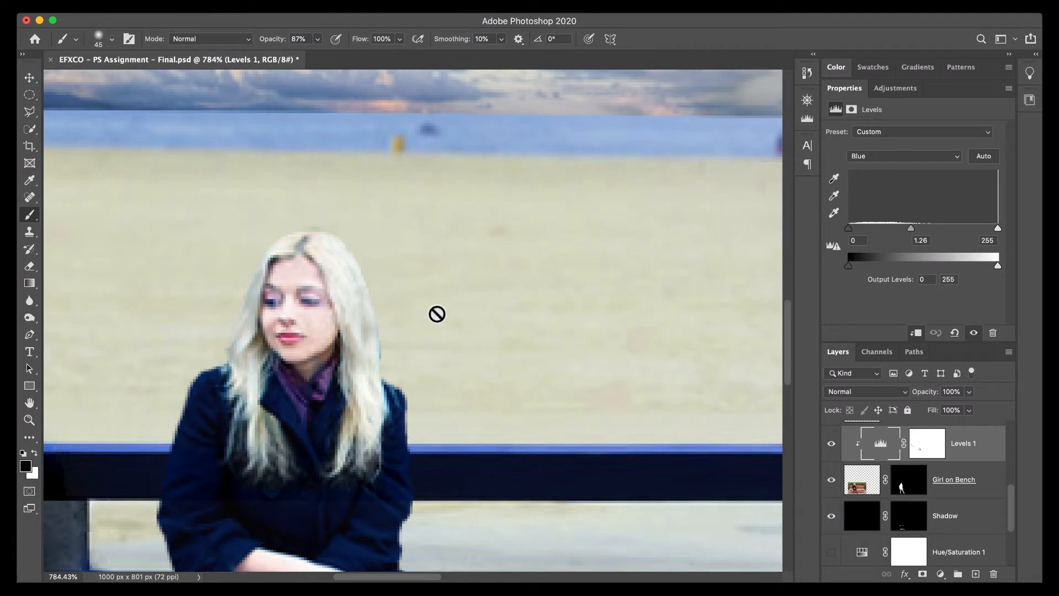
Paint black on the Levels 1 mask over the lower strands of the woman's hair with a size 8 brush.
key(x)
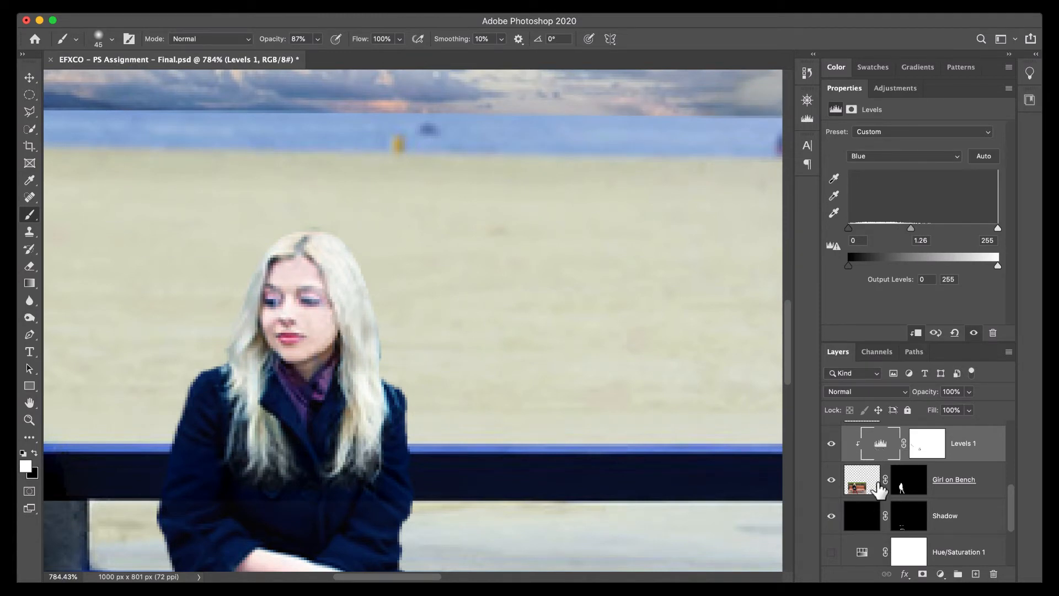
click(927, 445)
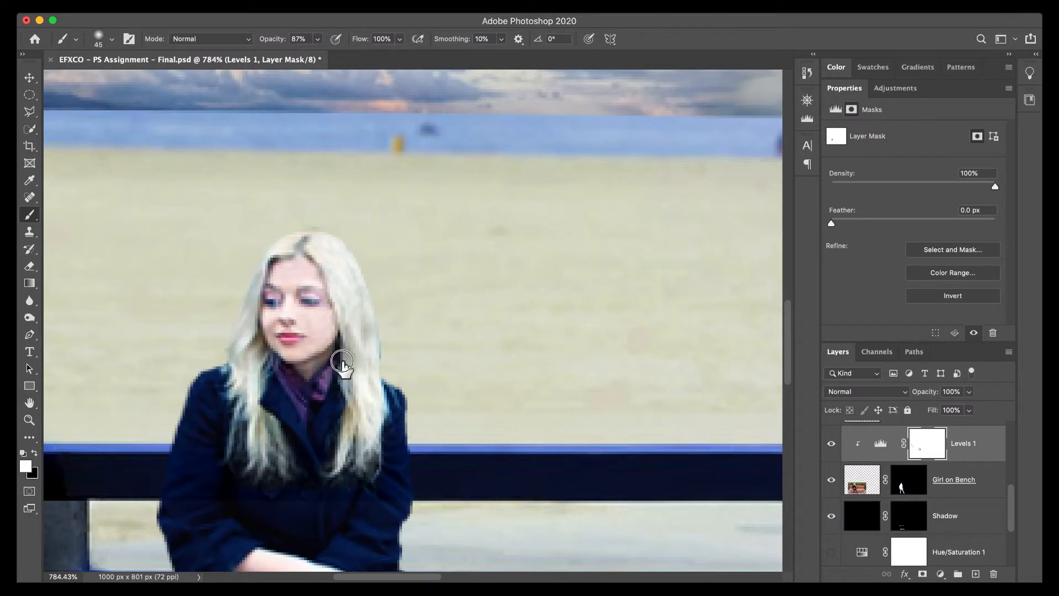
key(x)
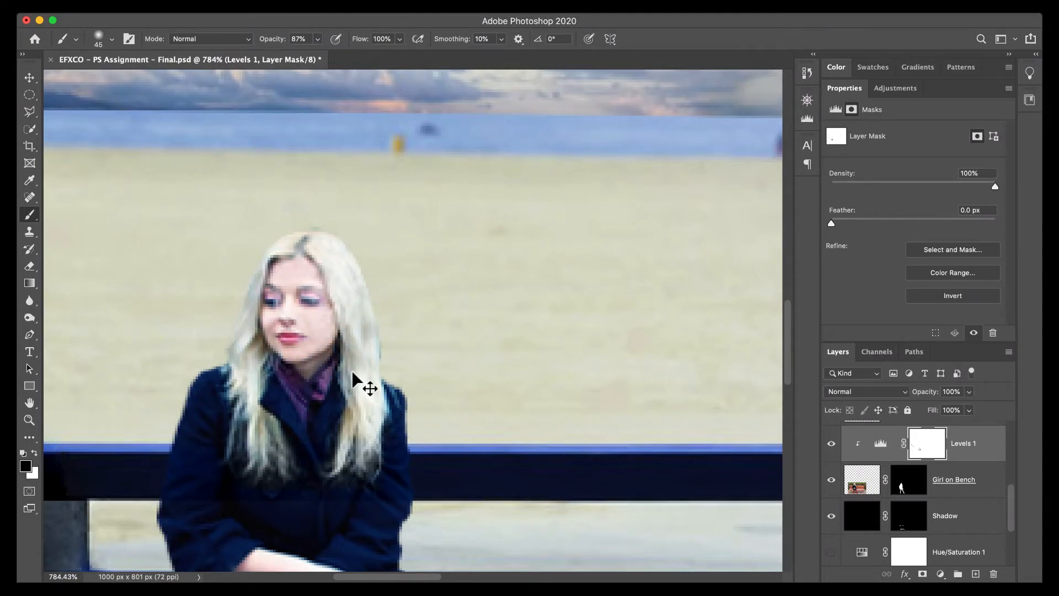
key([)
key([)
key([)
key([)
key([)
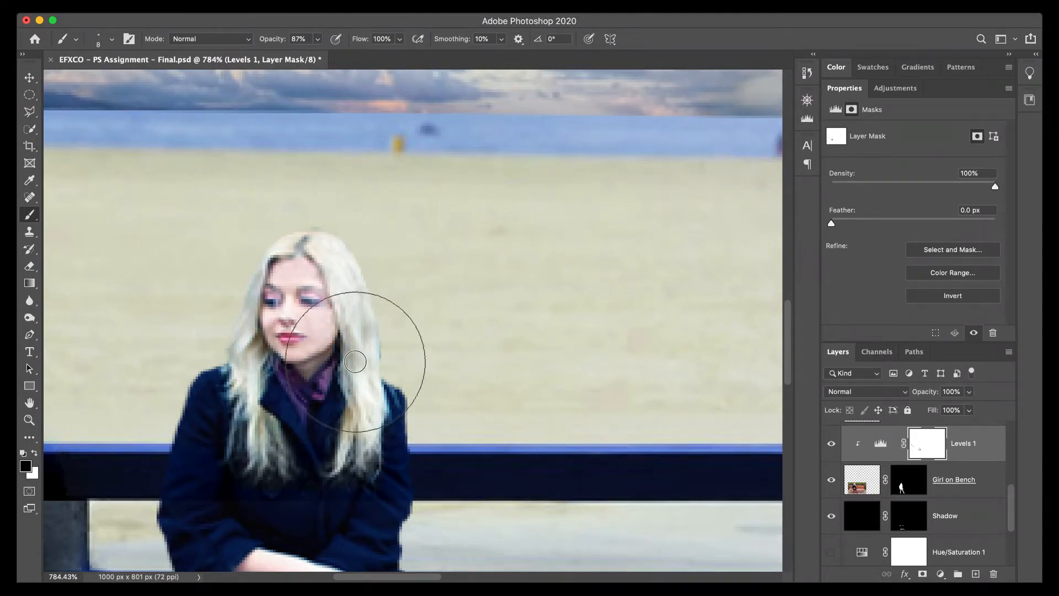
key([)
key([)
key([)
mouse_move(343, 378)
mouse_down()
mouse_move(337, 361)
mouse_move(347, 363)
mouse_move(351, 405)
mouse_move(355, 376)
mouse_up()
mouse_move(265, 401)
mouse_down()
mouse_move(269, 362)
mouse_move(280, 441)
mouse_move(267, 422)
mouse_move(285, 448)
mouse_up()
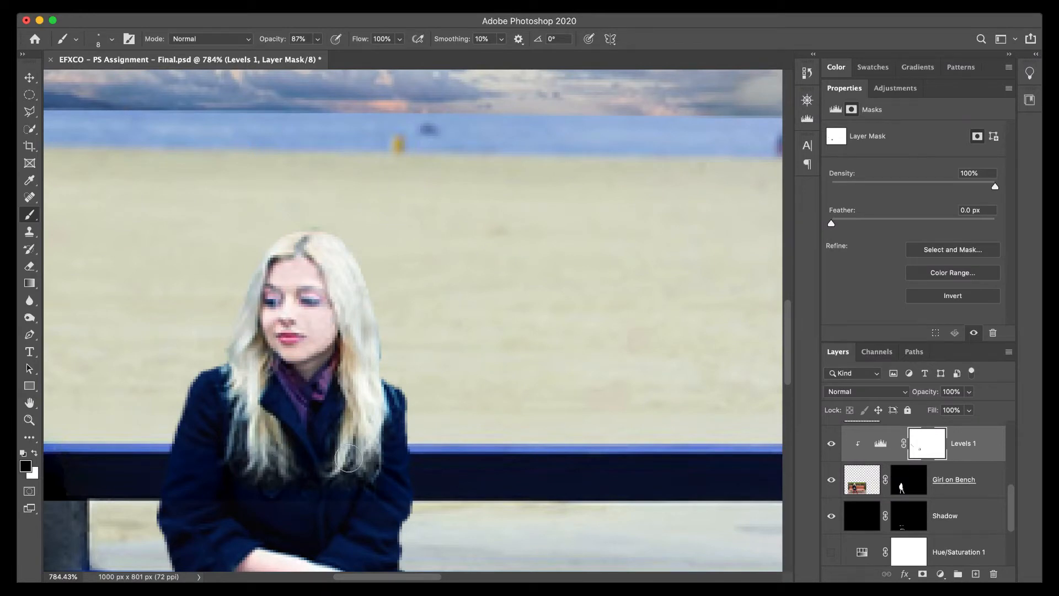
Paint black on the Levels 1 mask over the woman's hair with the size 8 brush, reducing the brush opacity to 37%.
mouse_move(352, 460)
mouse_down()
mouse_move(353, 446)
mouse_move(354, 462)
mouse_up()
mouse_move(260, 356)
mouse_down()
mouse_move(244, 331)
mouse_move(271, 264)
mouse_move(247, 288)
mouse_move(247, 324)
mouse_up()
click(318, 38)
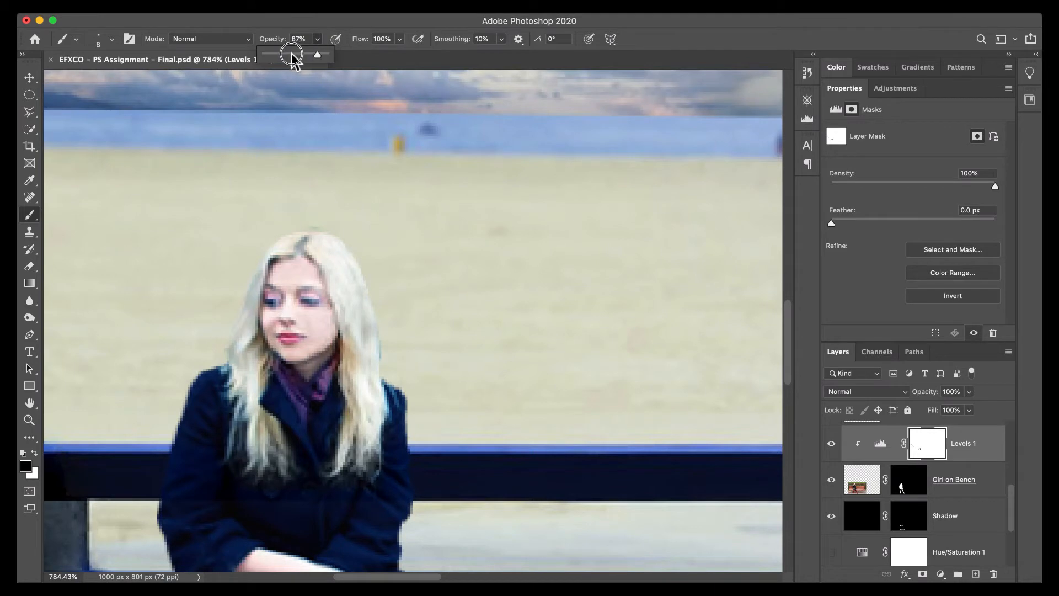
click(288, 55)
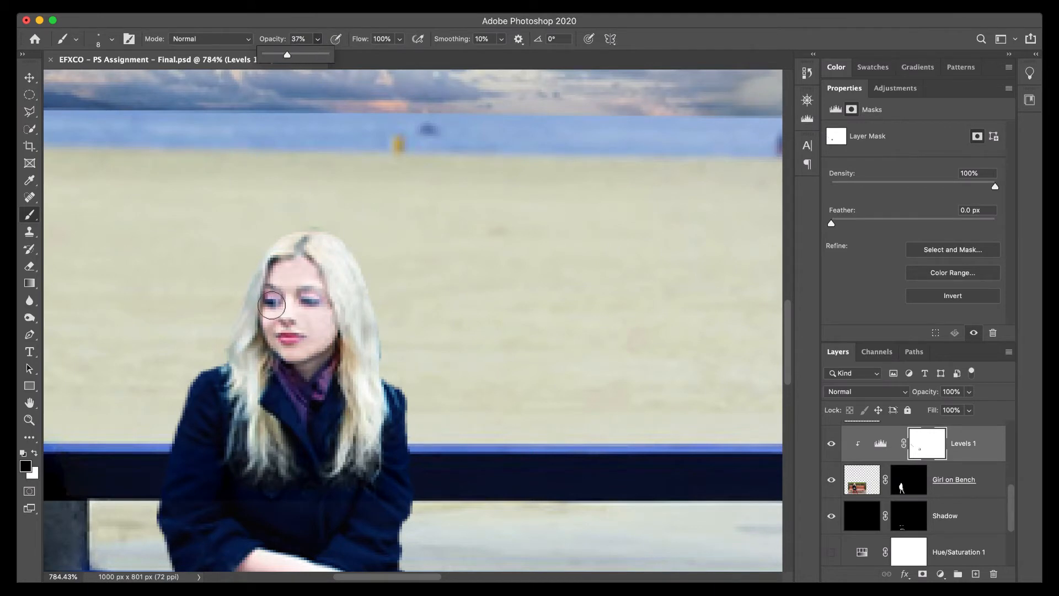
click(251, 290)
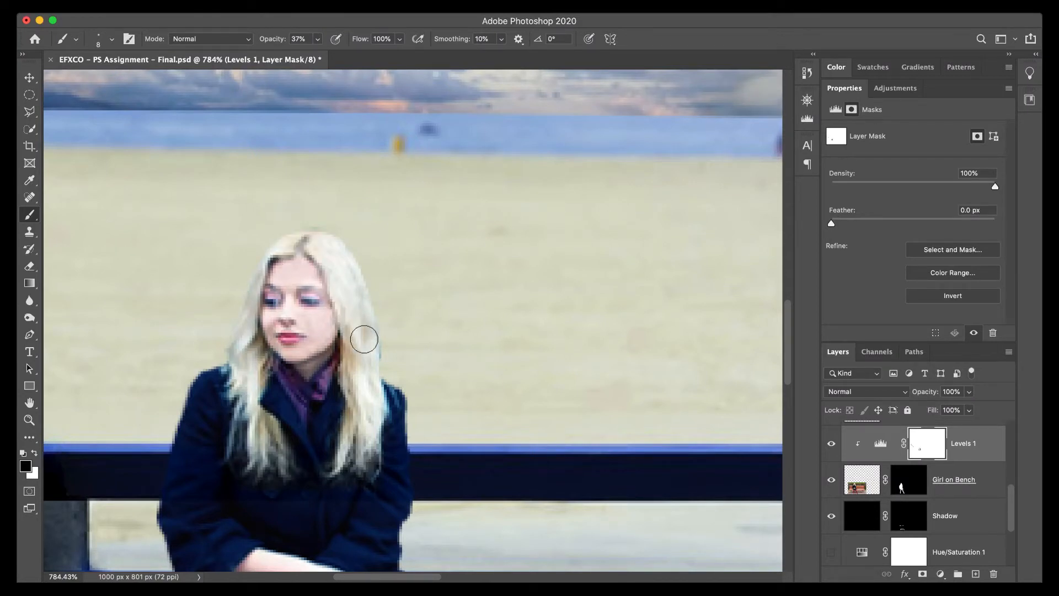
key(super+0)
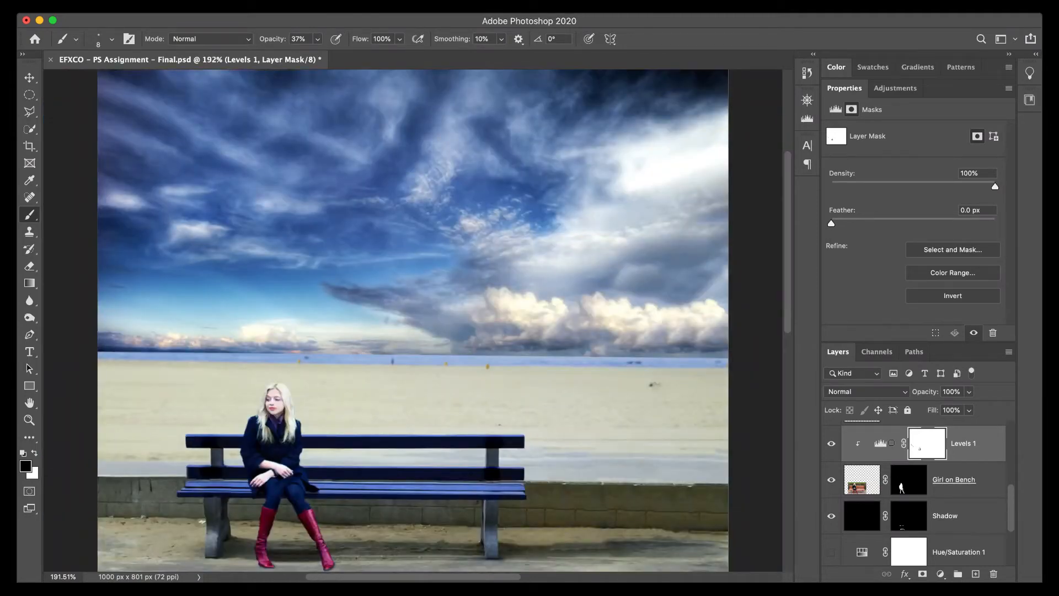
Set the RGB midtone input of the Levels 1 adjustment to 0.90 and compare the image with the adjustment hidden and shown.
click(881, 443)
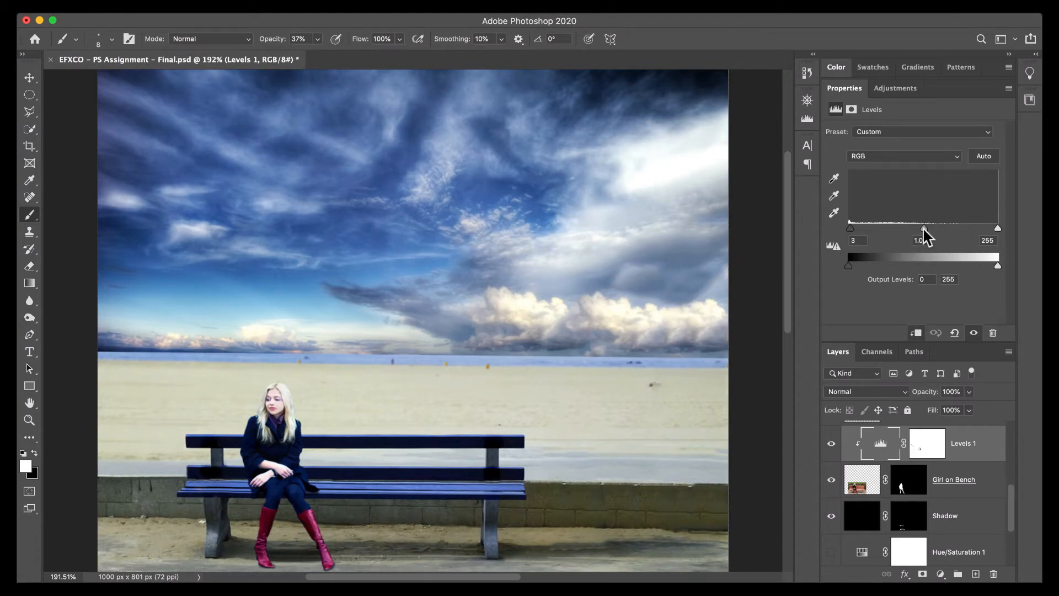
drag(923, 228, 929, 230)
click(830, 445)
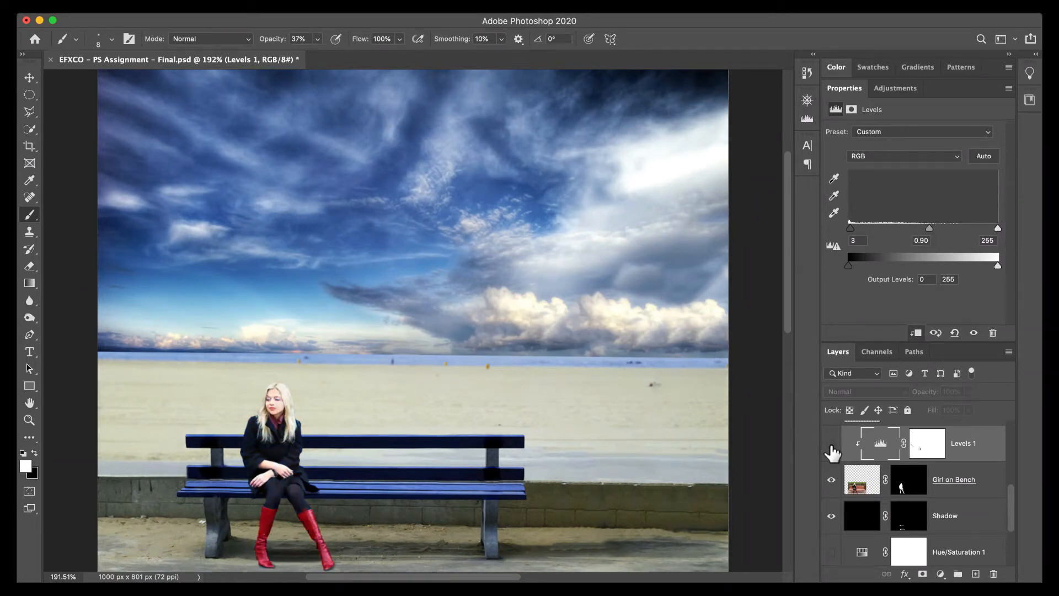
click(831, 445)
click(831, 445)
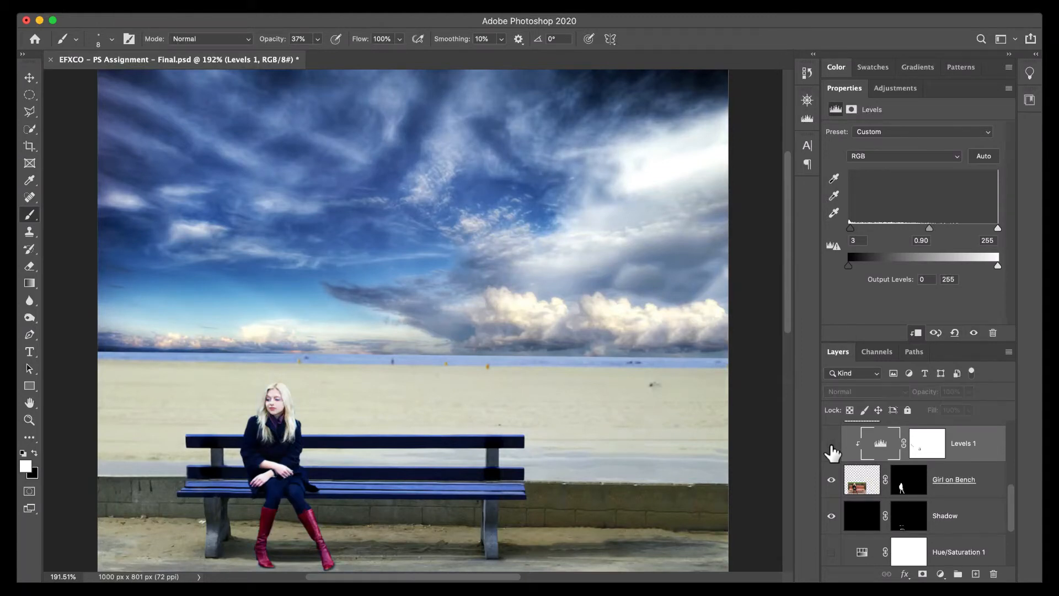
click(831, 444)
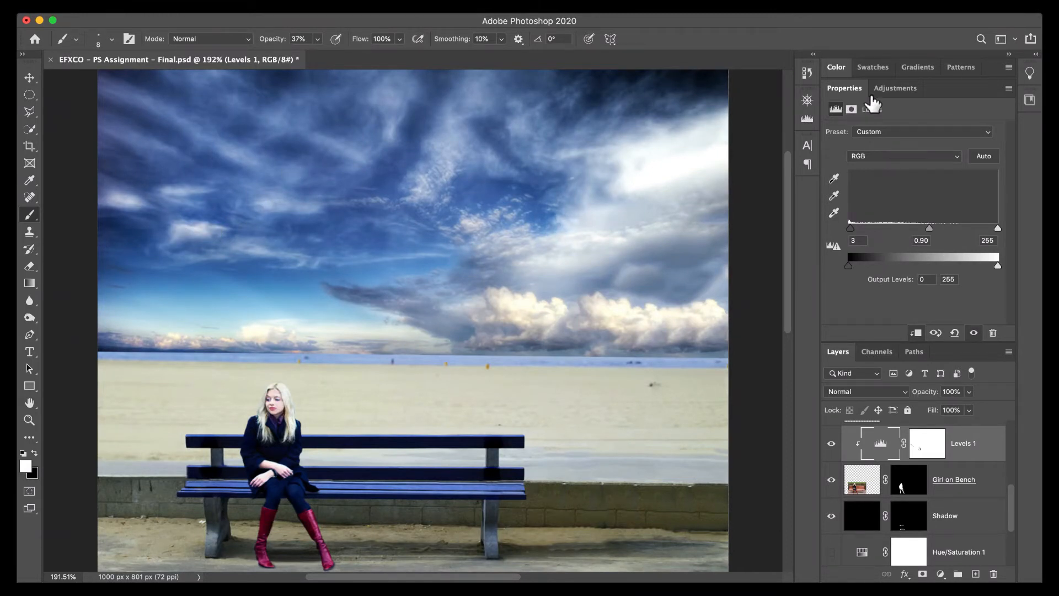
Collapse the adjustment properties and compare the composite with the Combine Layers reference, leaving that layer hidden.
double_click(844, 89)
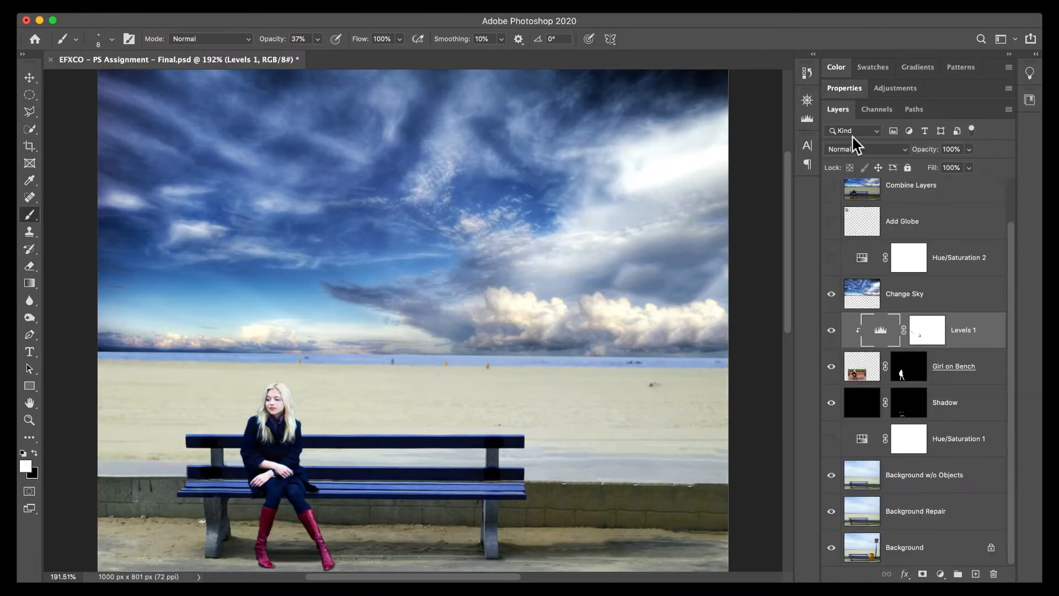
scroll(905, 330, up, 2)
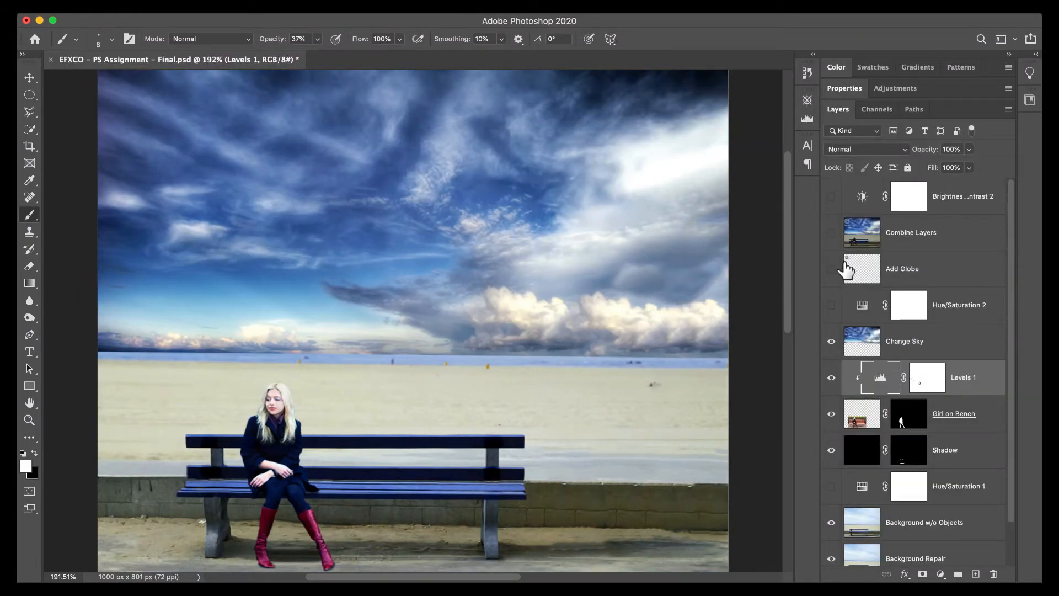
click(831, 233)
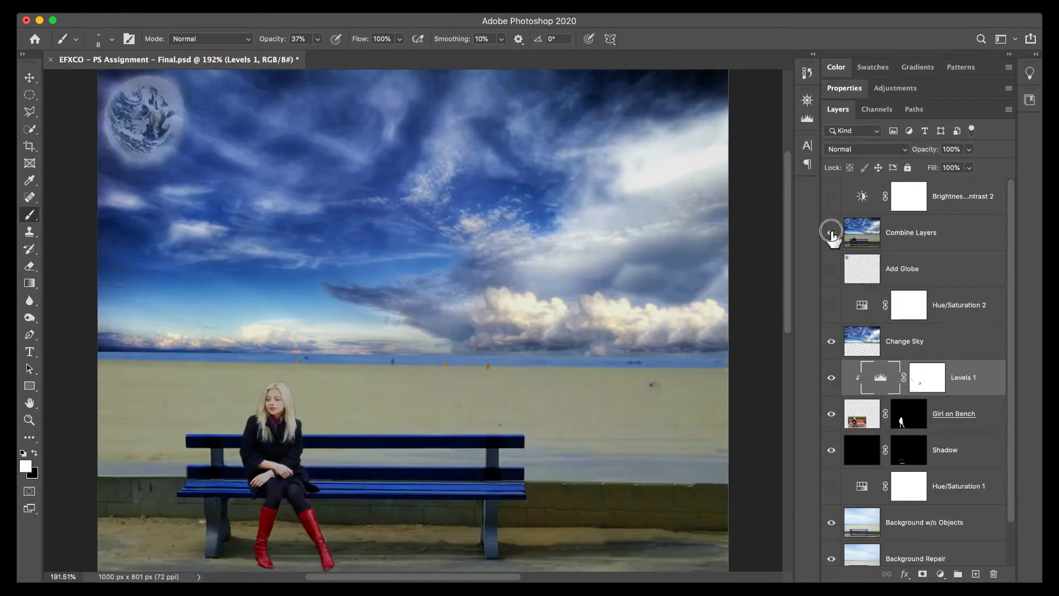
click(831, 234)
click(831, 236)
click(832, 236)
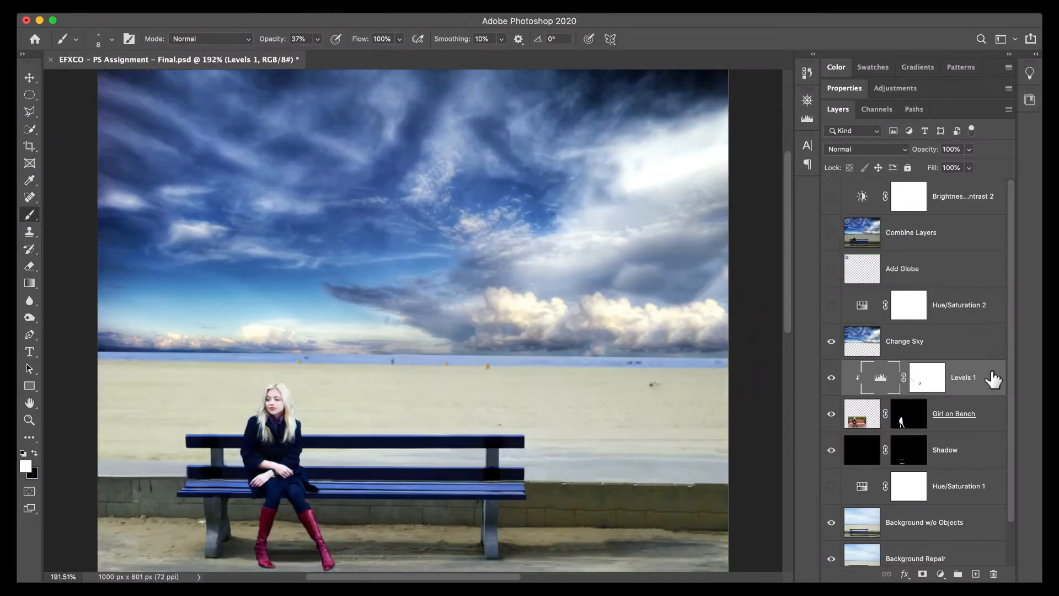
scroll(998, 386, down, 2)
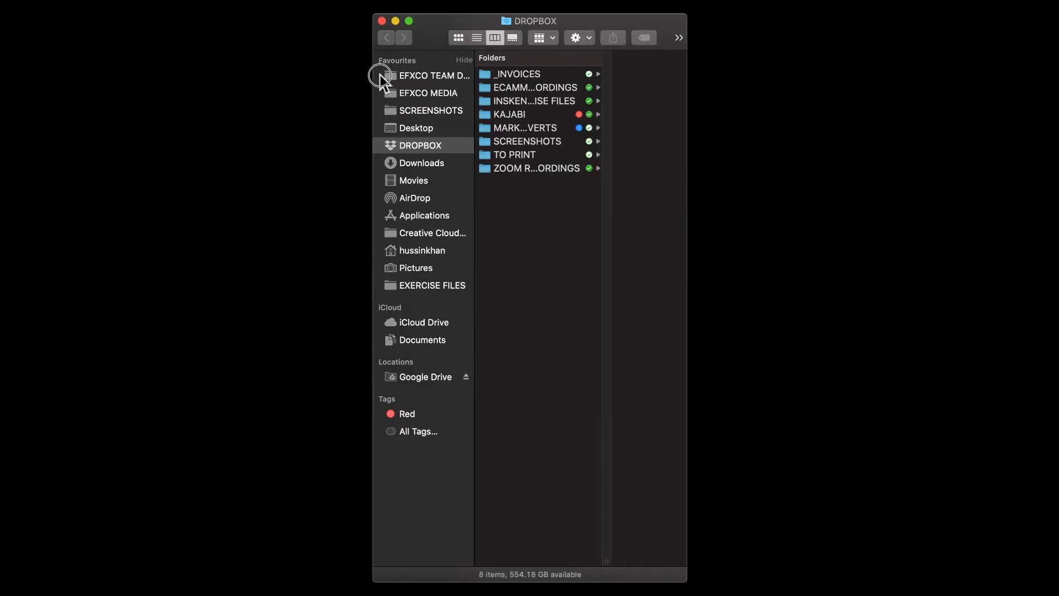
Switch to Finder, narrow its window and check the EFXCO MEDIA and EFXCO TEAM DRIVE folders for the needed image.
drag(379, 71, 334, 78)
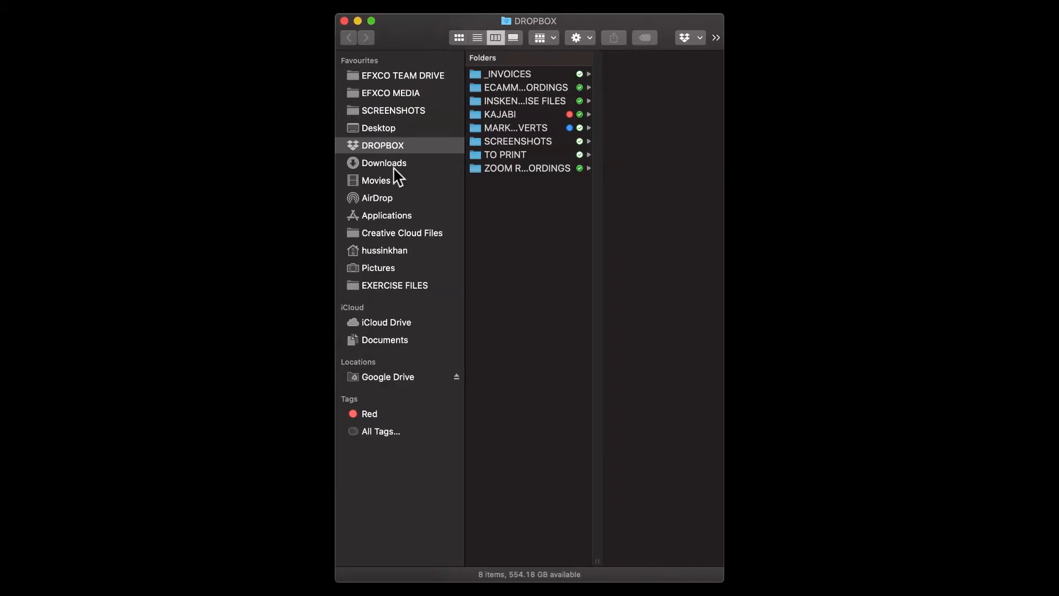
click(410, 35)
drag(724, 230, 748, 226)
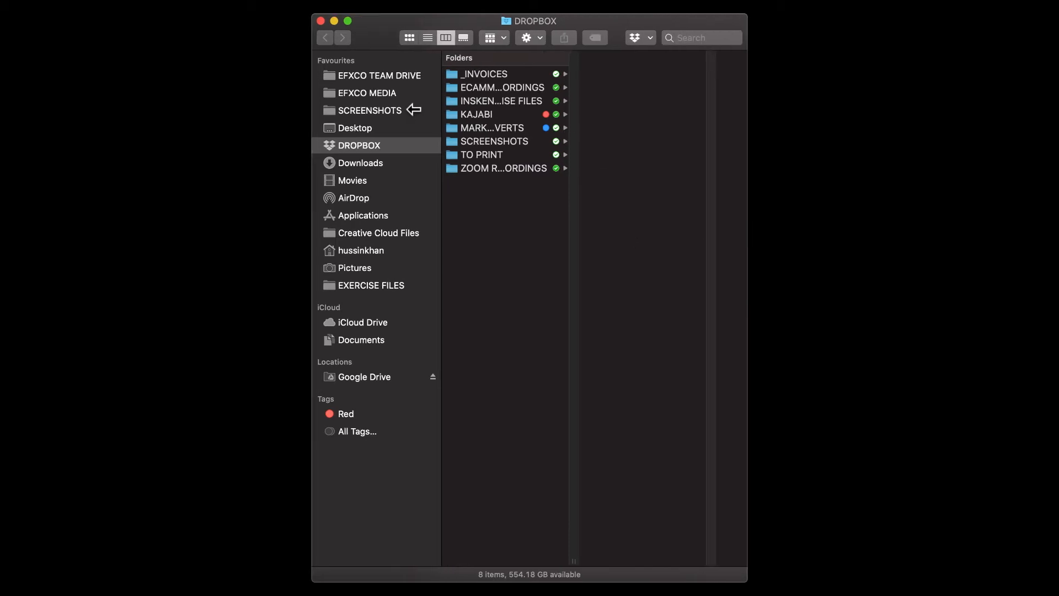
click(409, 97)
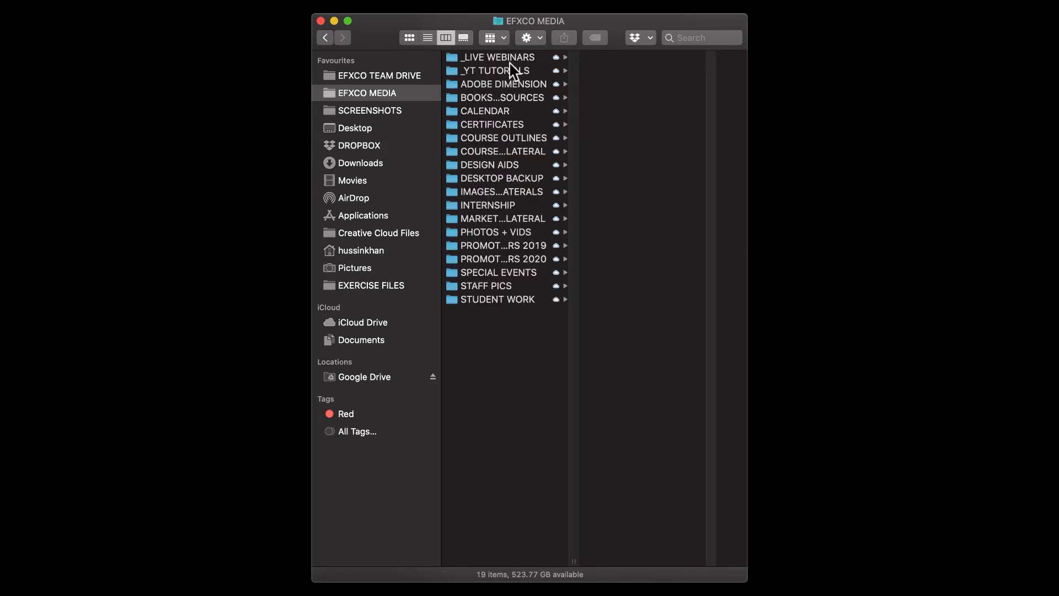
click(402, 75)
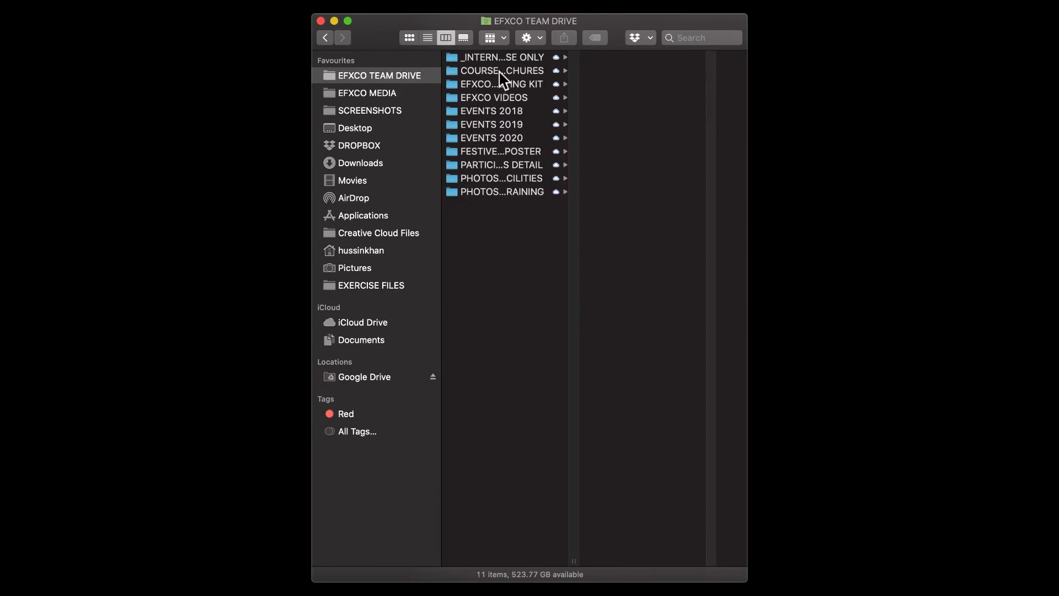
Look through the DROPBOX subfolders TO PRINT, SCREENSHOTS, KAJABI, INSKEN EXERCISE FILES and ECAMM RECORDINGS.
click(374, 146)
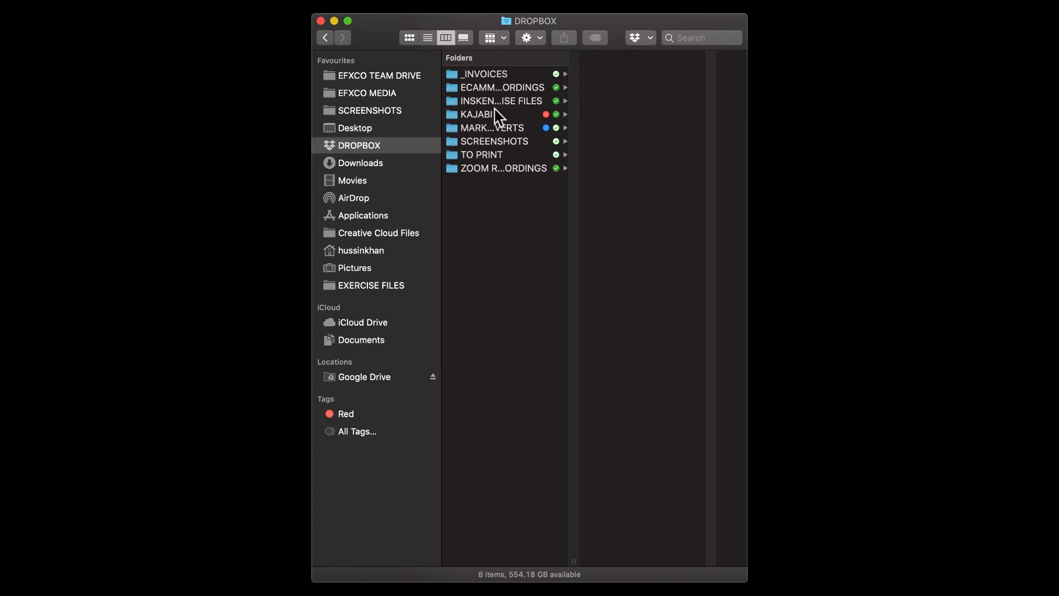
click(494, 156)
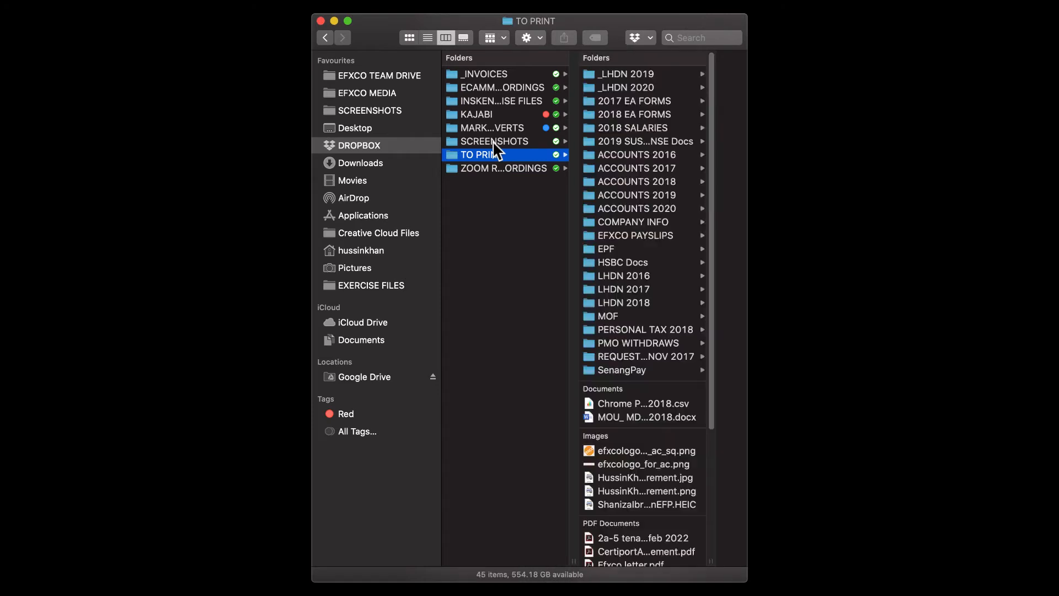
click(492, 141)
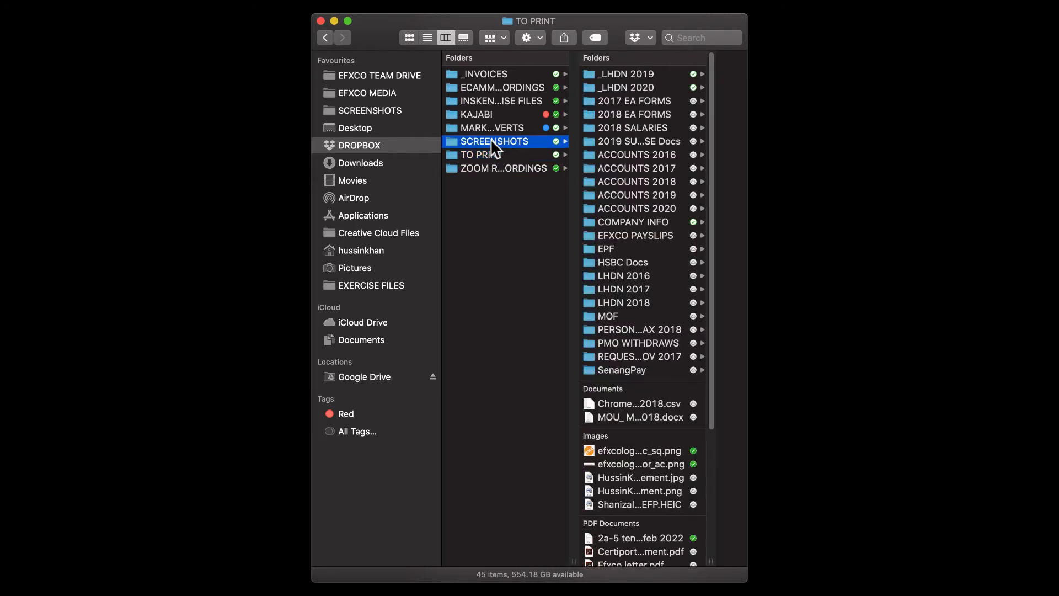
click(486, 114)
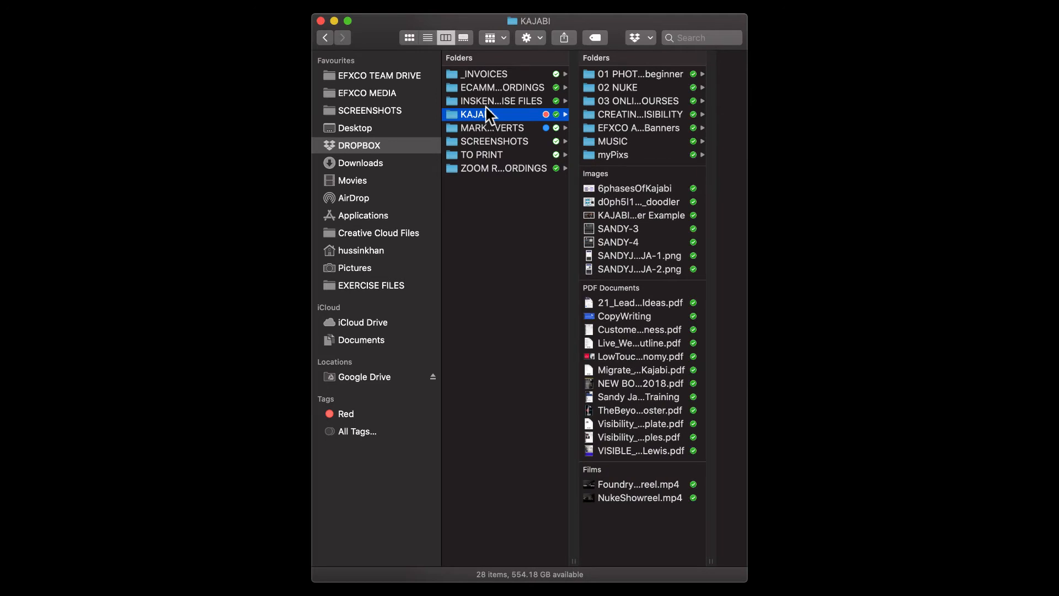
click(486, 100)
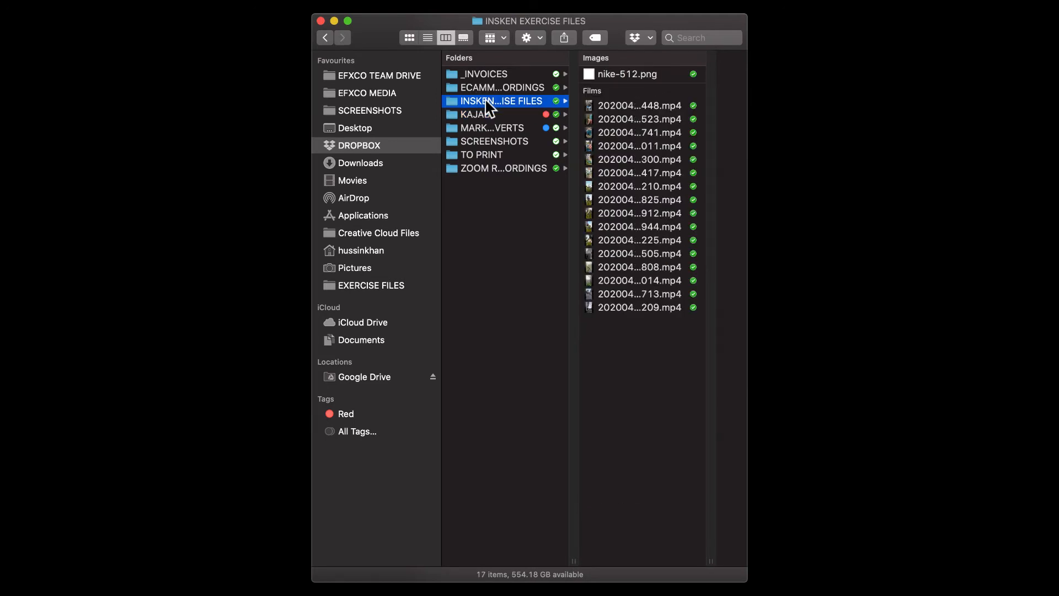
click(483, 87)
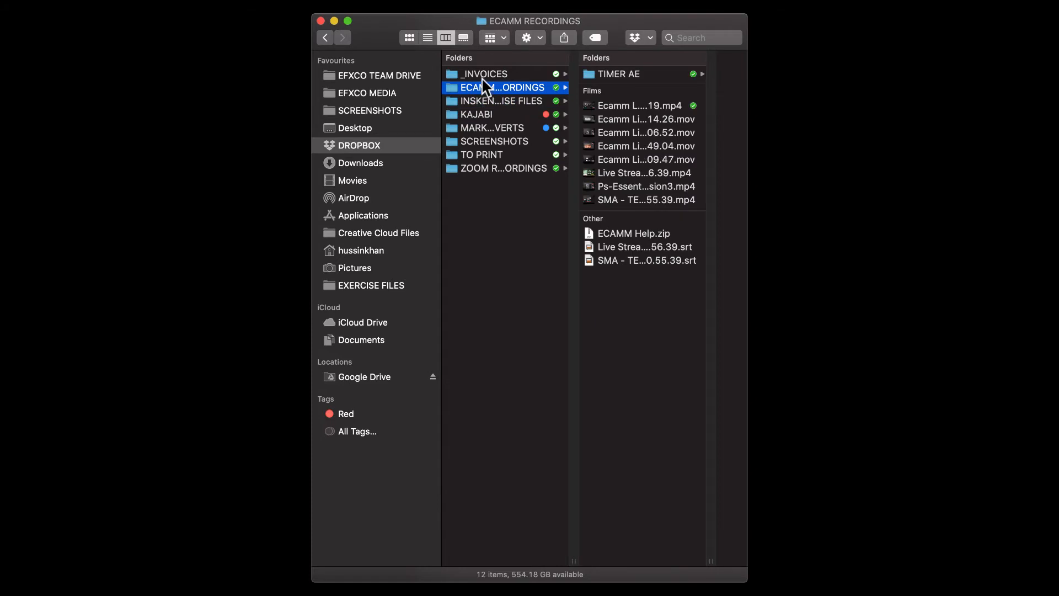
Look through the _YT TUTORIALS and _LIVE WEBINARS subfolders of EFXCO MEDIA.
click(402, 94)
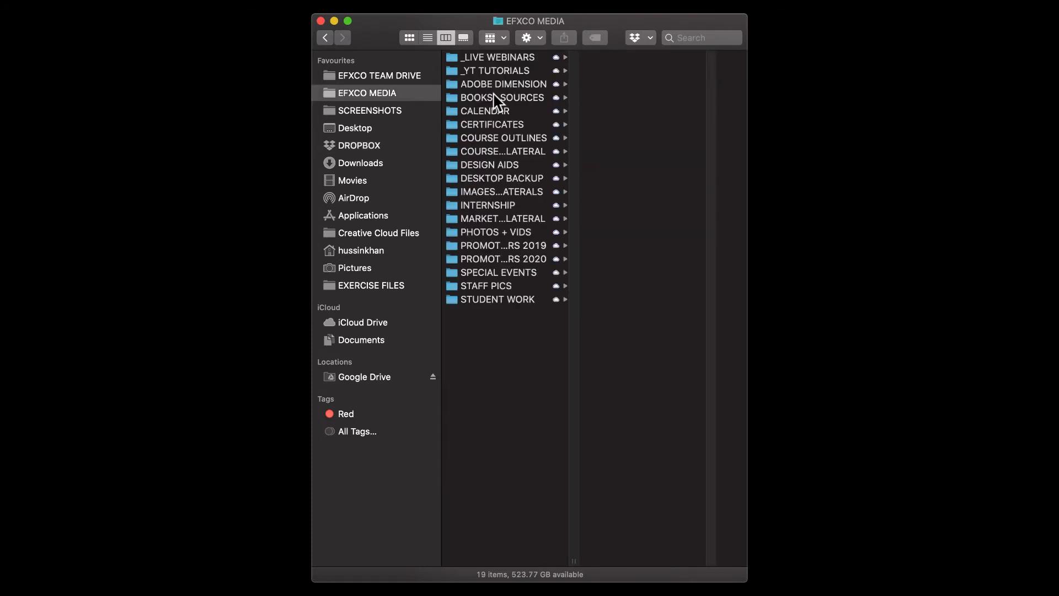
click(498, 71)
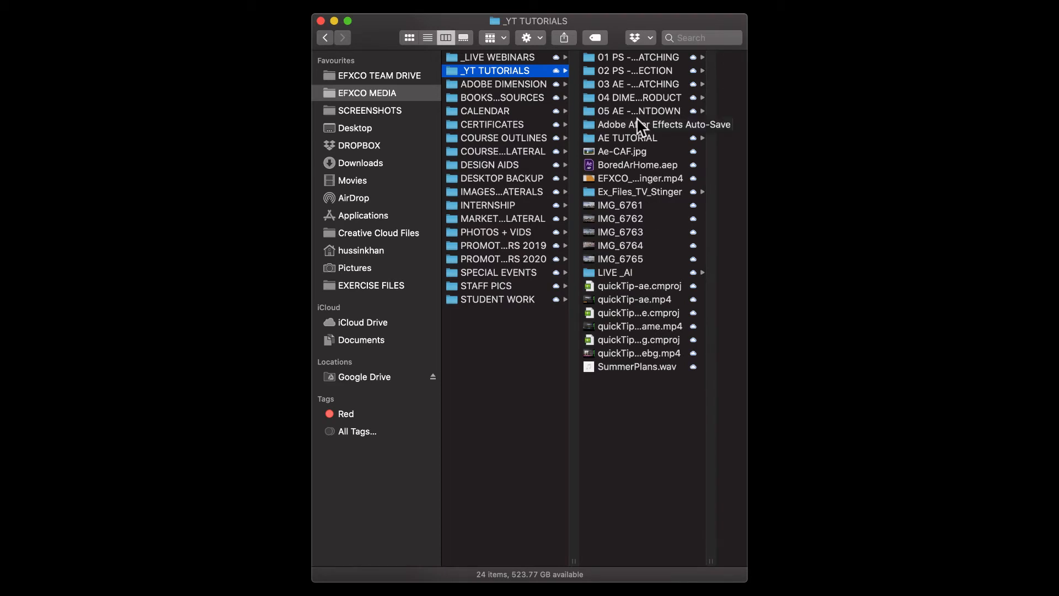
click(534, 59)
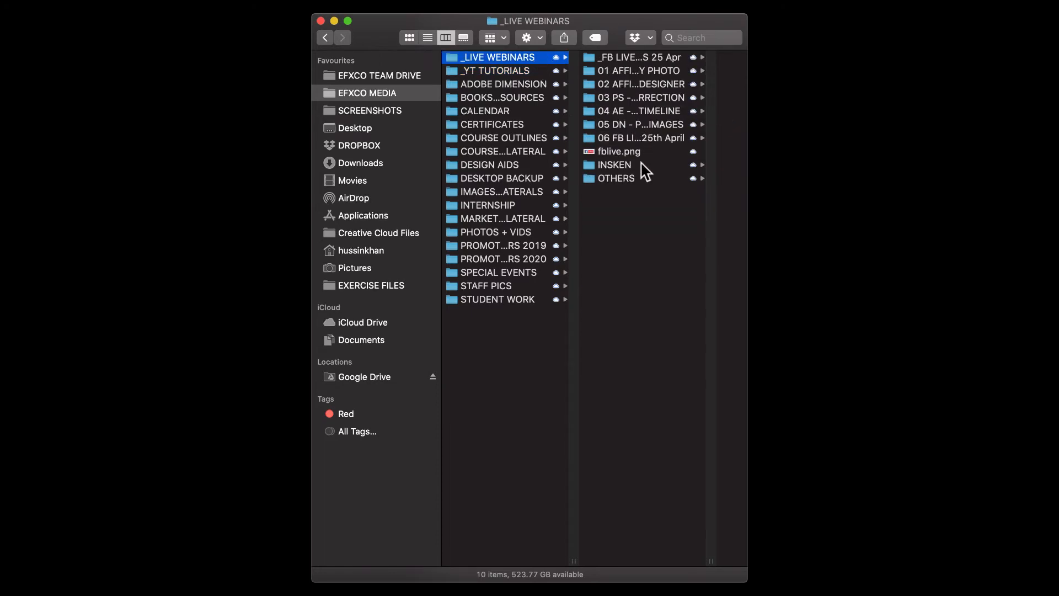
Search This Mac for stock5 and try to bring the first stock5.jpg result out of the Finder window.
click(705, 41)
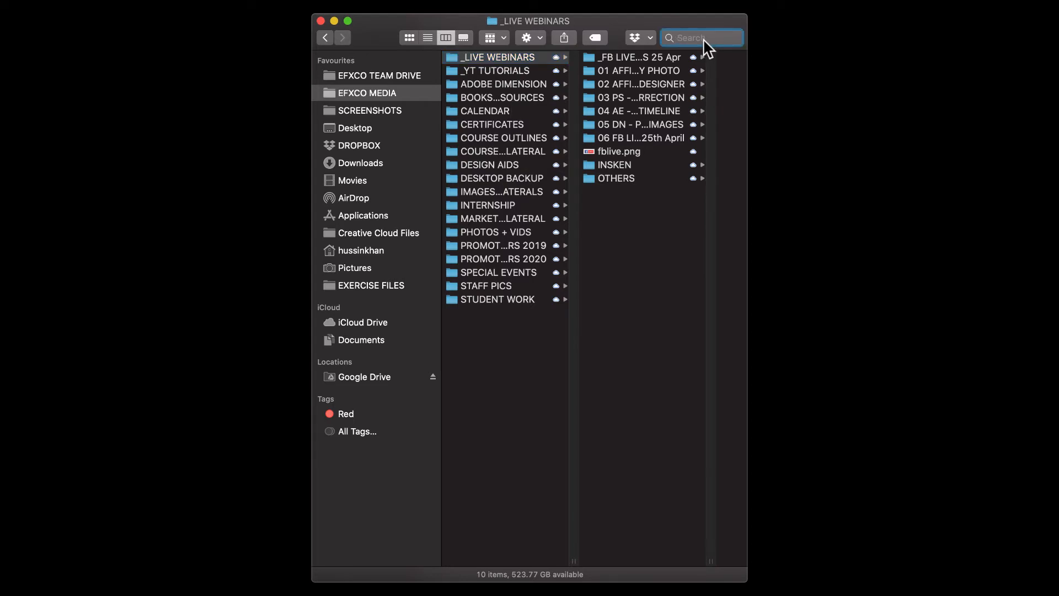
text(sto)
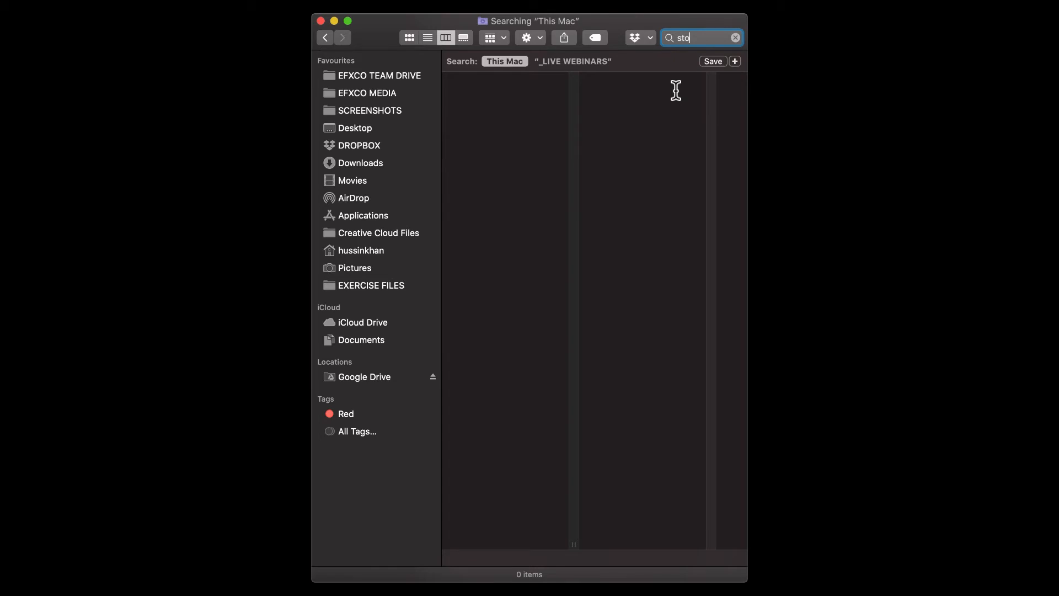
text(ck)
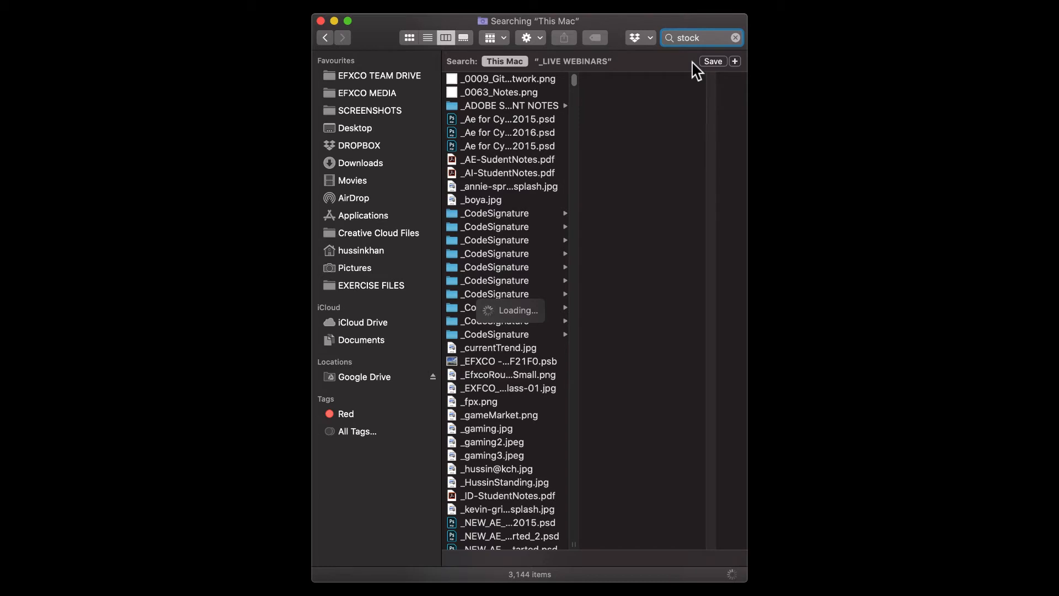
text(5)
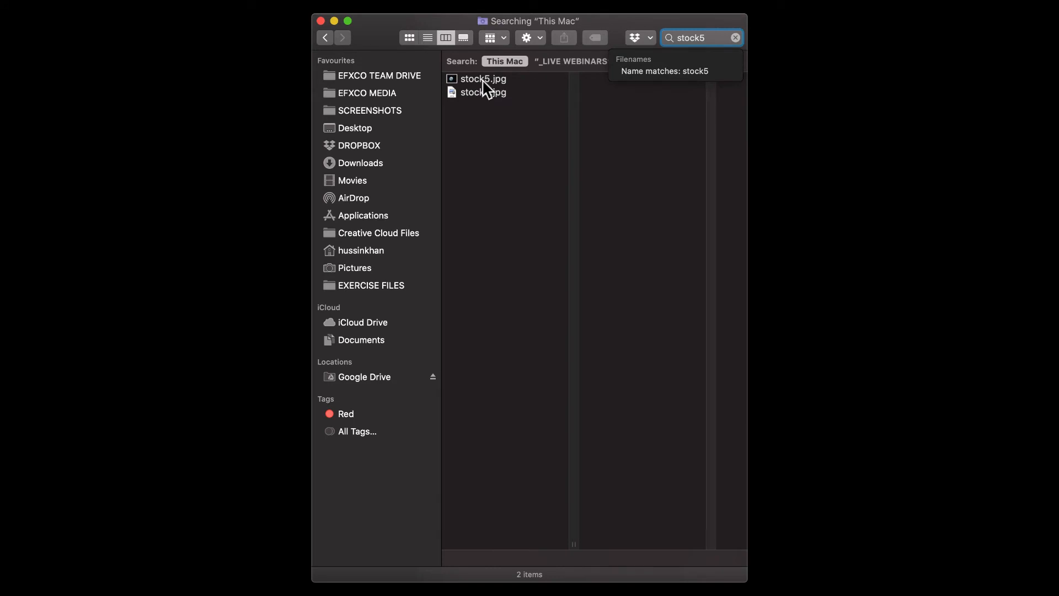
drag(482, 80, 951, 266)
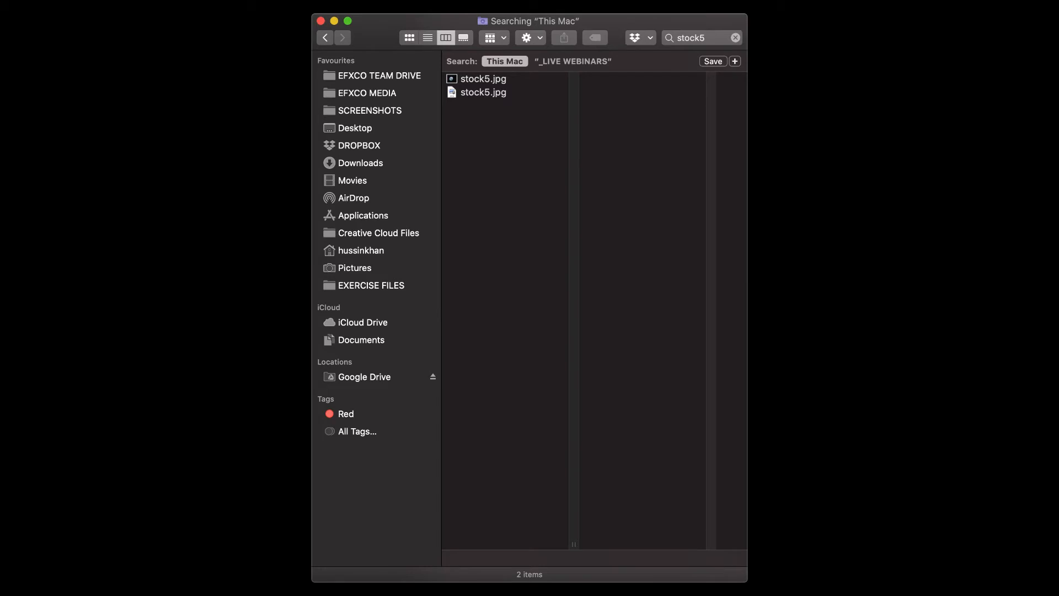
key(super+Tab)
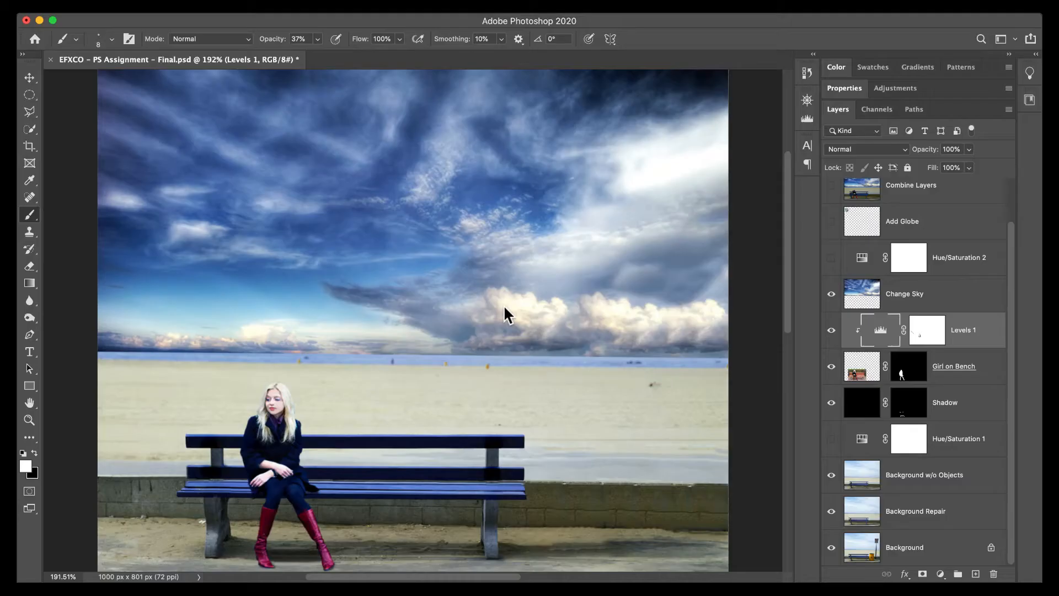
key(super+t)
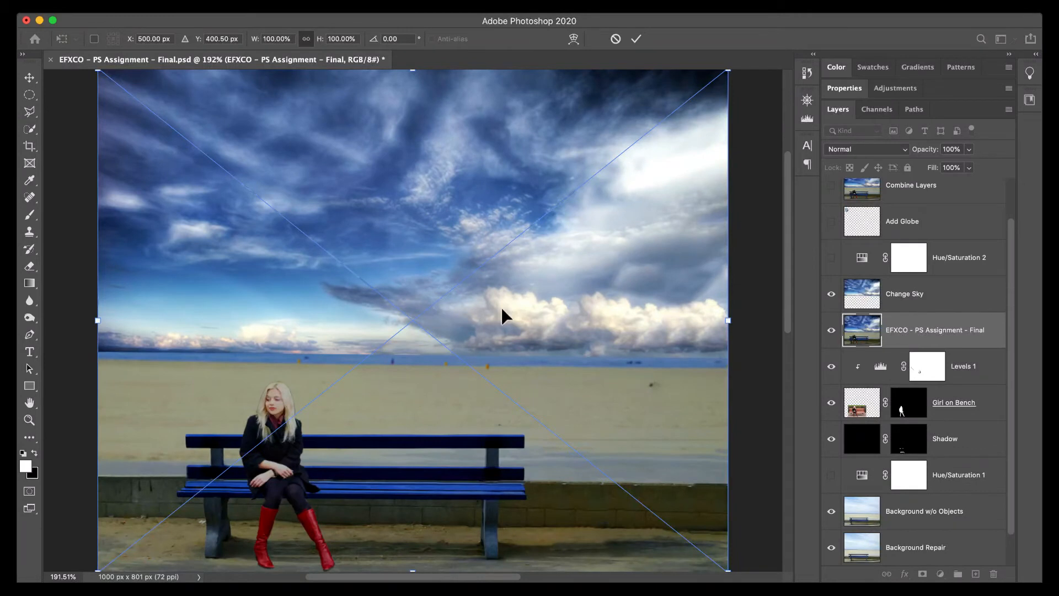
scroll(501, 307, up, 1)
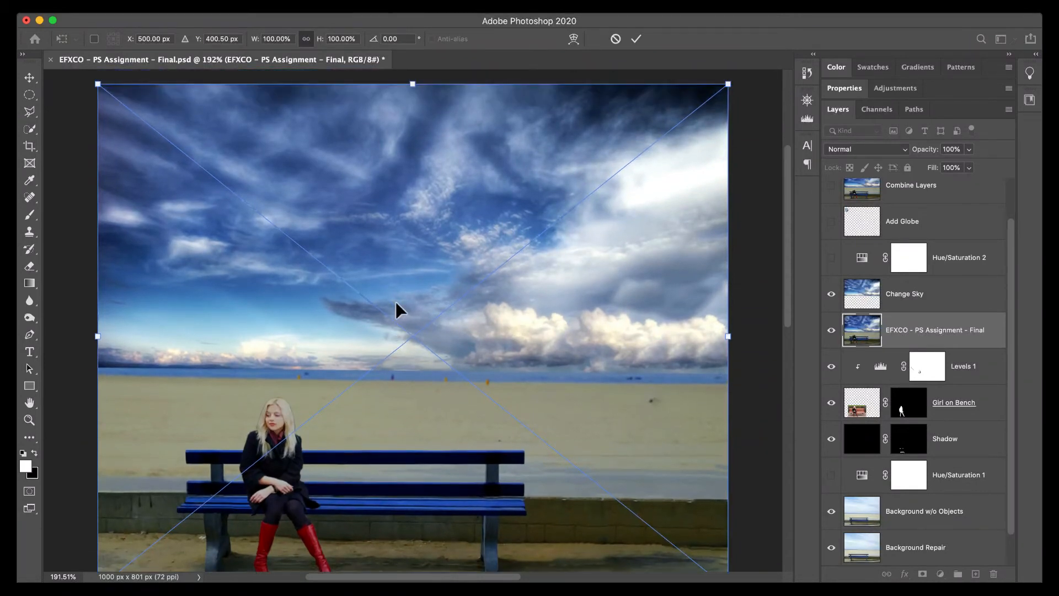
key(super+1)
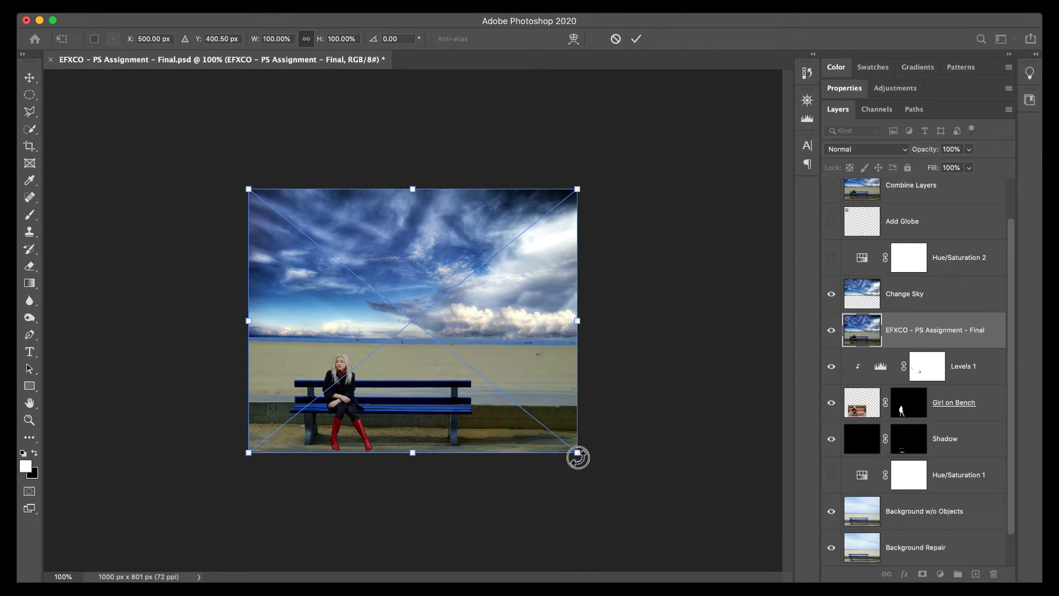
drag(578, 453, 515, 397)
key(super+z)
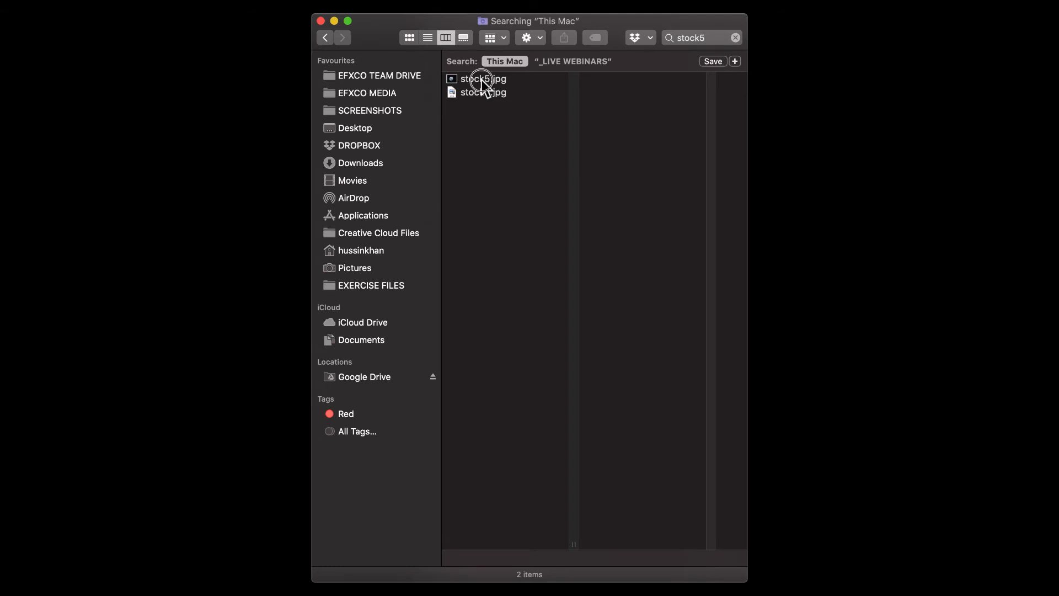
click(481, 78)
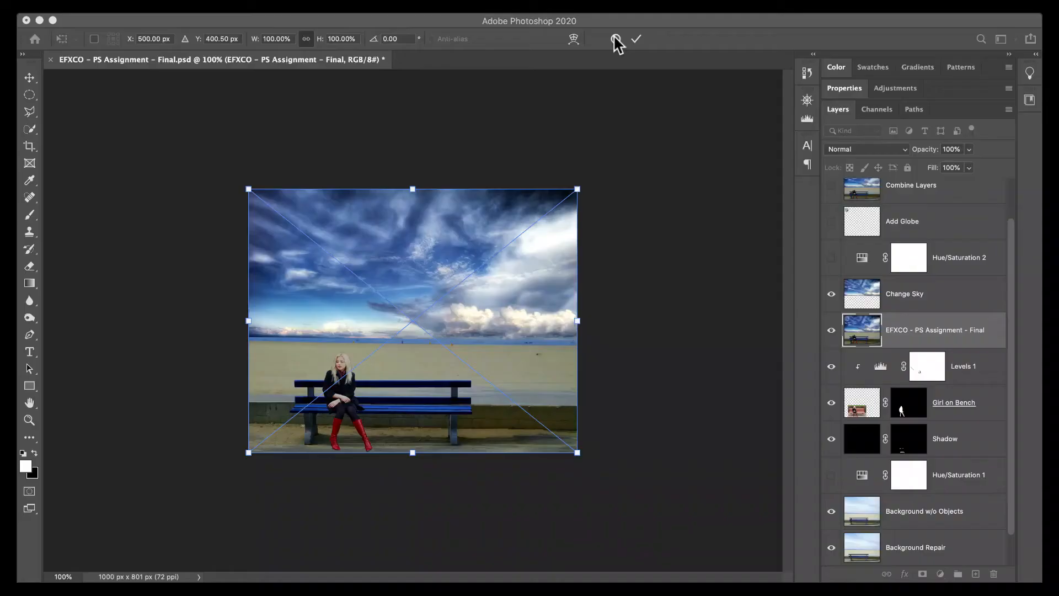
click(613, 35)
key(b)
click(614, 35)
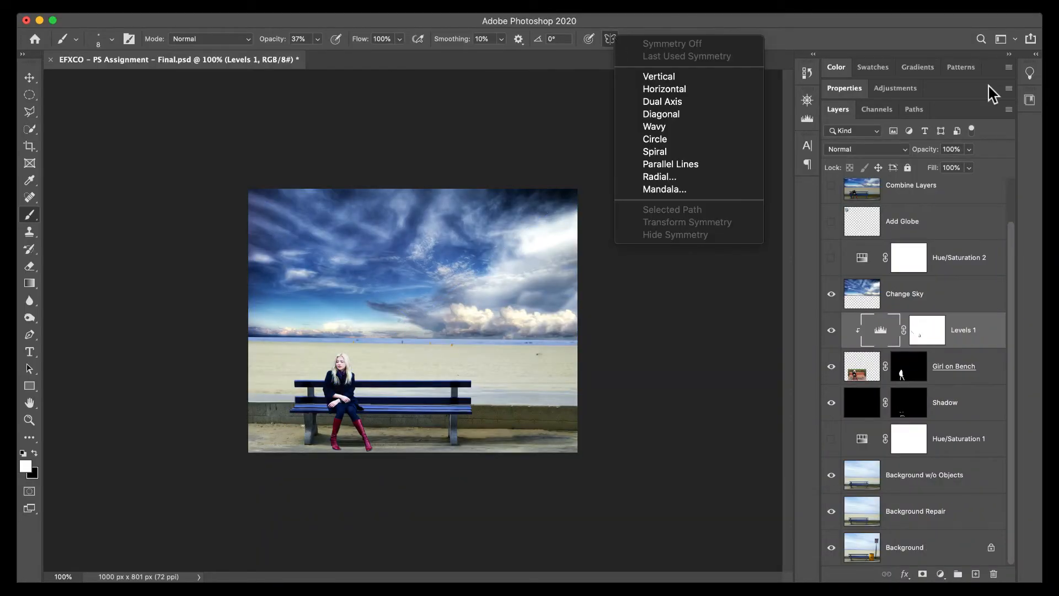
Place the stock5 Earth image into the composite and move its layer to the top of the layer stack.
click(586, 309)
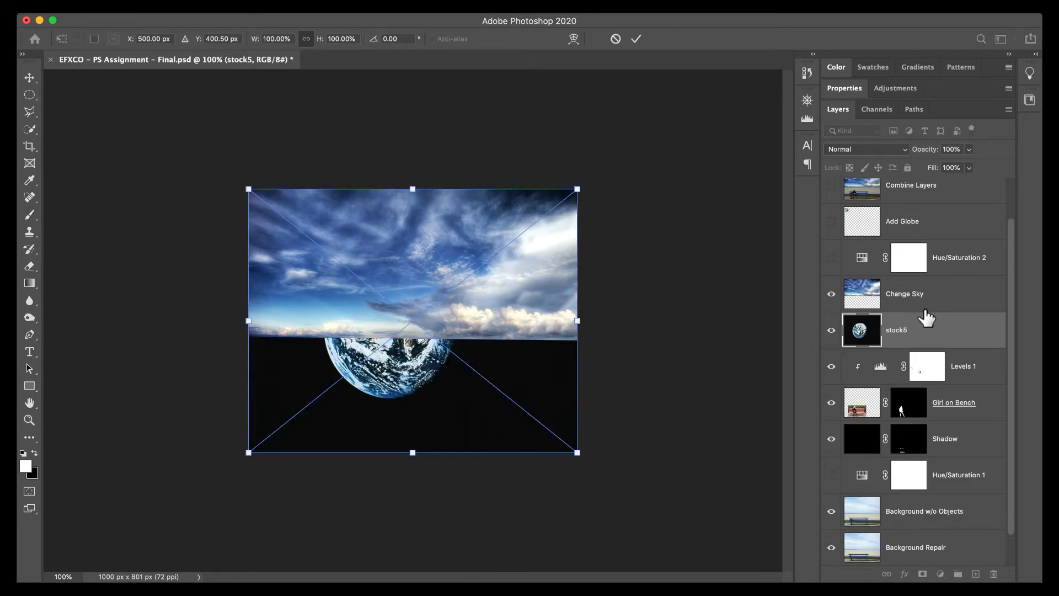
click(937, 294)
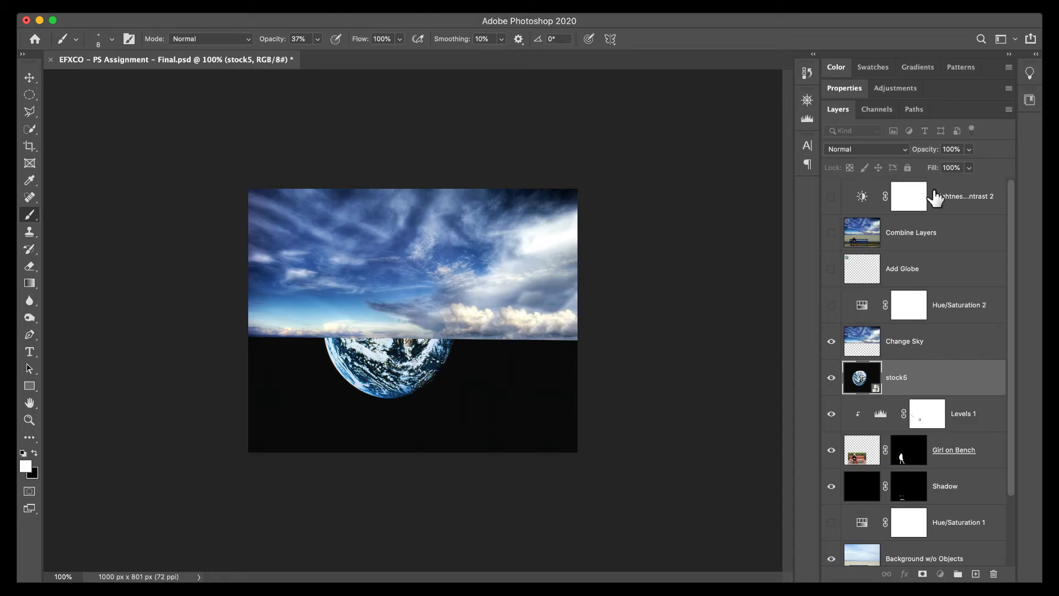
drag(938, 383, 927, 199)
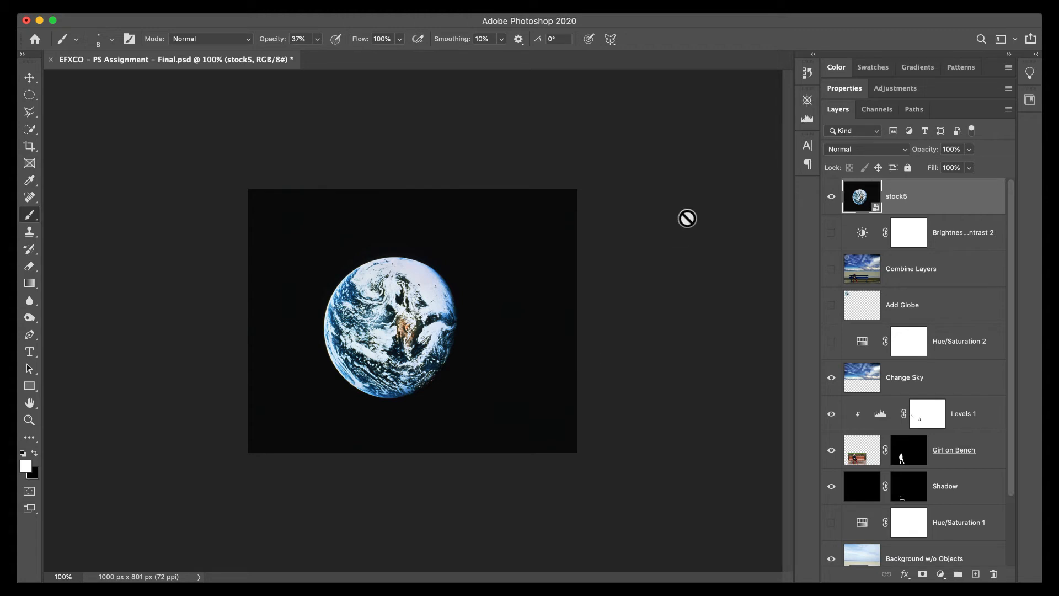
Set the stock5 layer to Screen blending and shrink the globe to about 32.5% width and 29% height in the sky's upper-left corner.
click(887, 150)
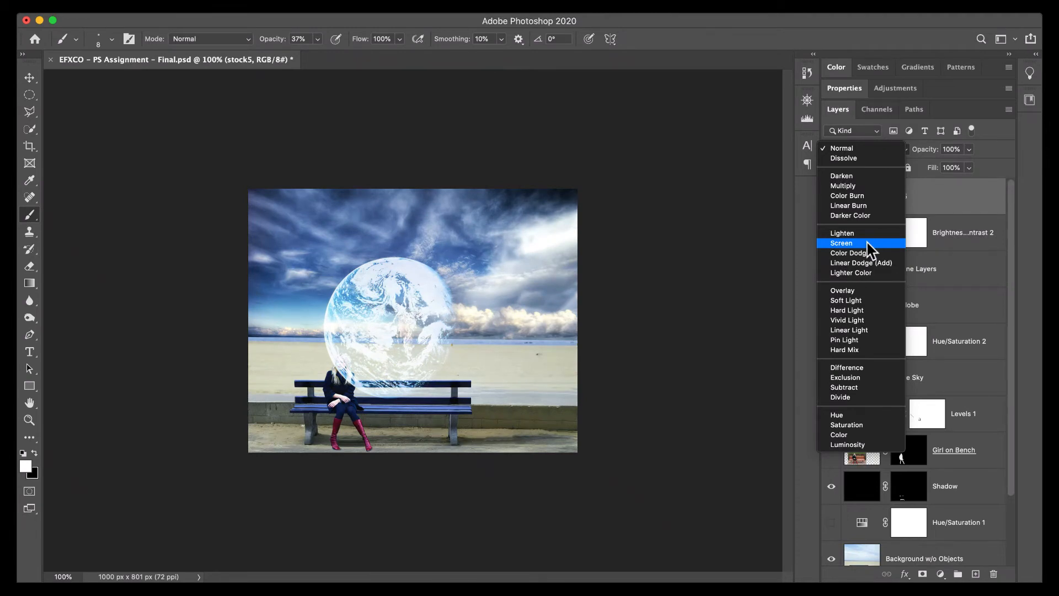
click(869, 249)
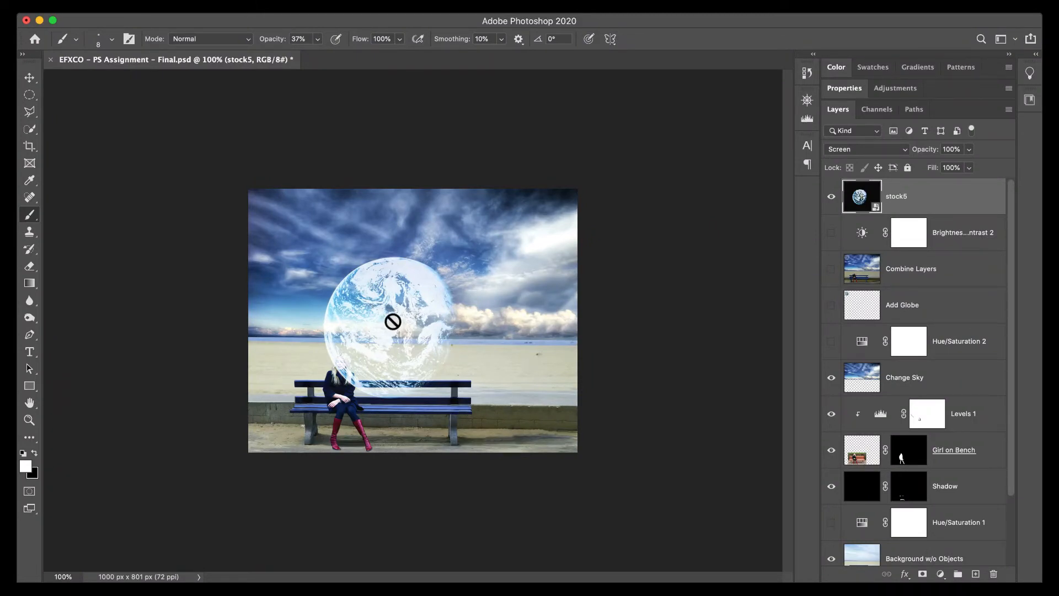
key(v)
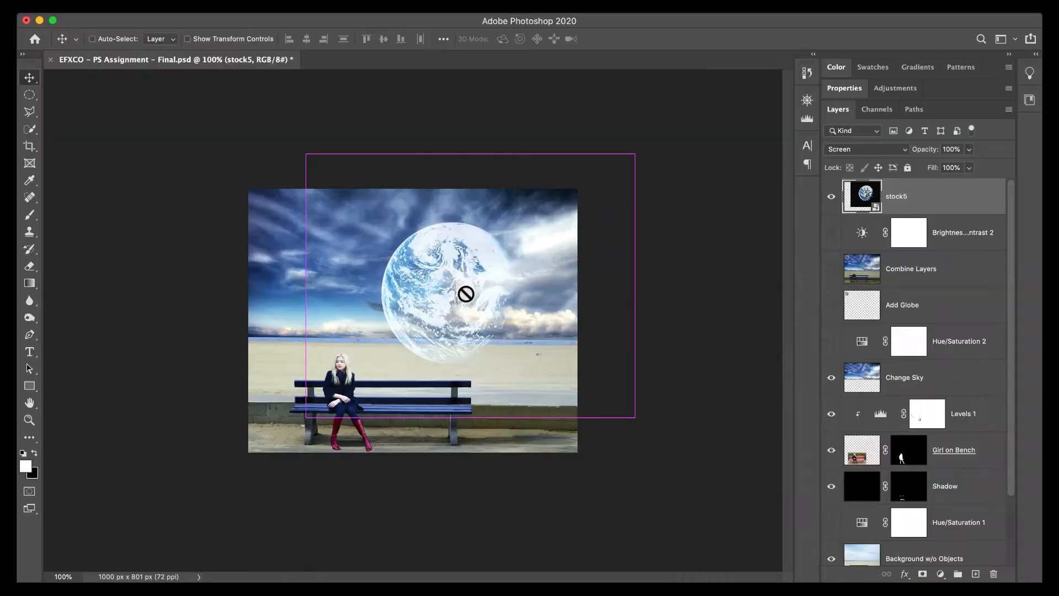
key(ctrl+t)
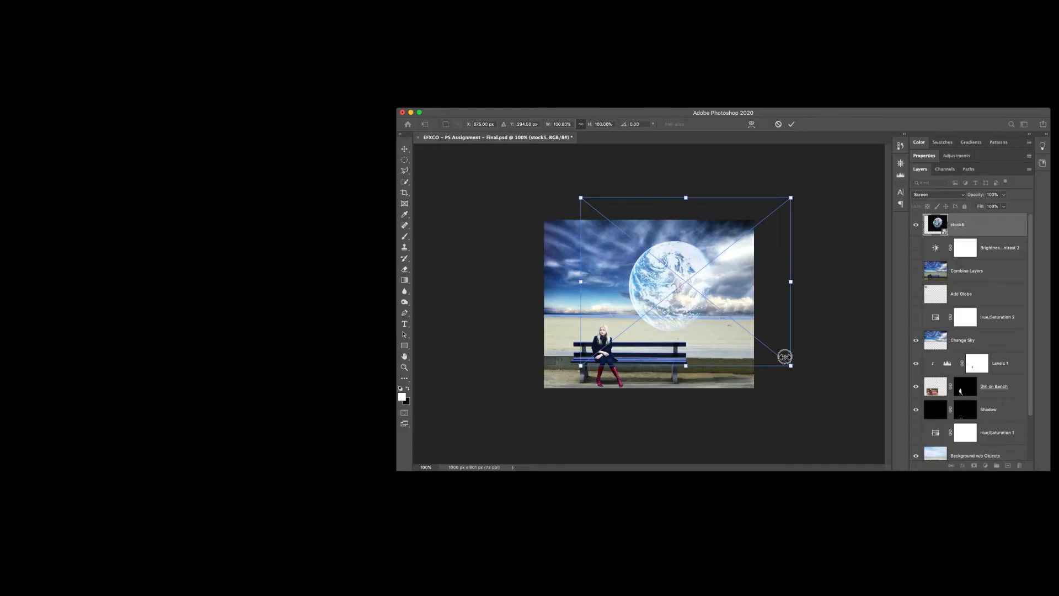
drag(635, 415, 415, 227)
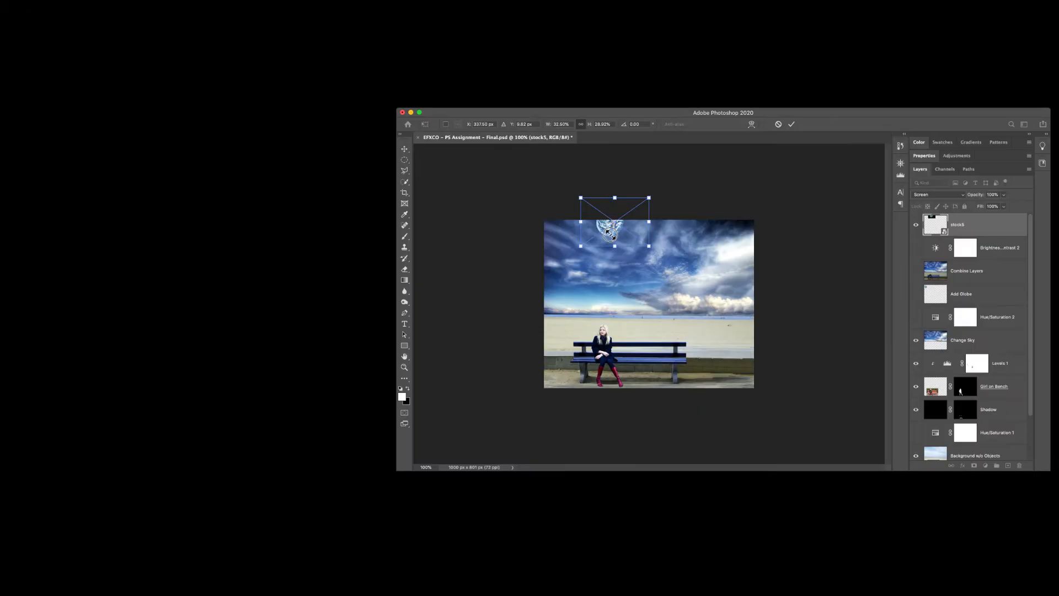
drag(375, 196, 307, 239)
key(Return)
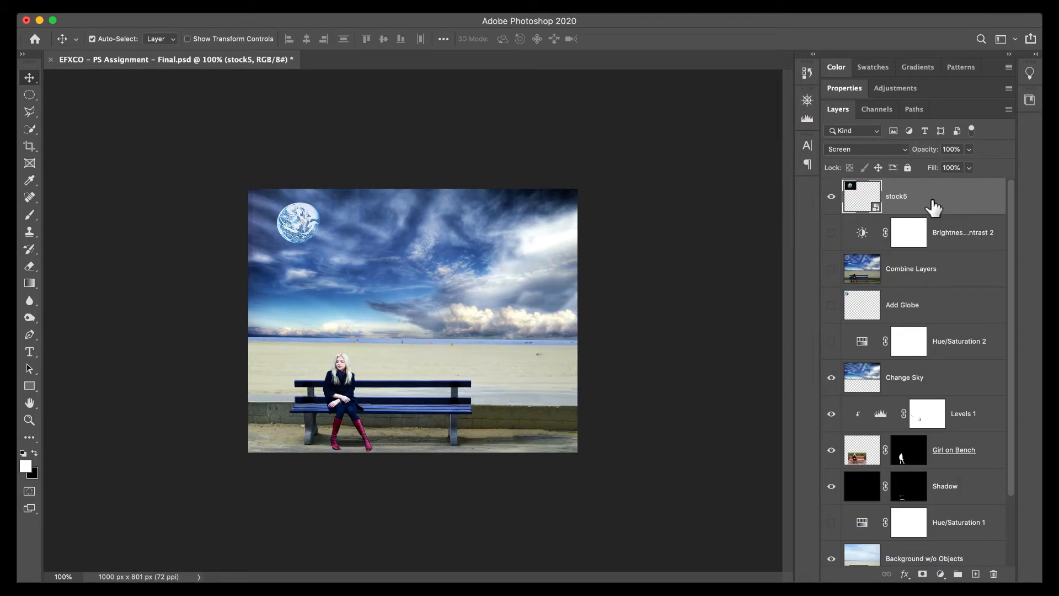
Add a layer mask to the stock5 layer, and try loading the layer's outline as a selection before deselecting.
click(923, 573)
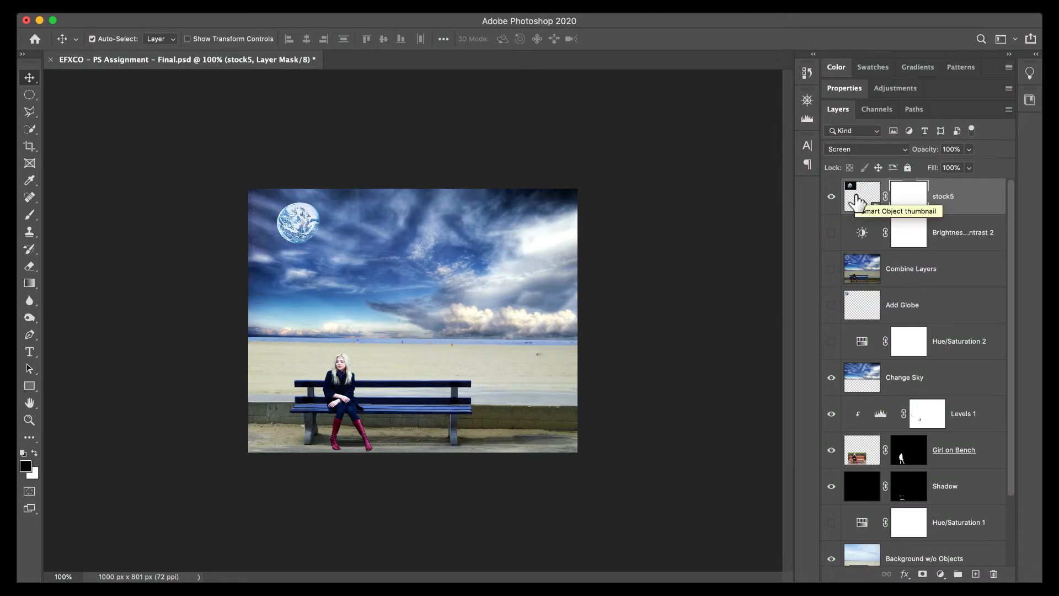
key(super)
super+click(854, 193)
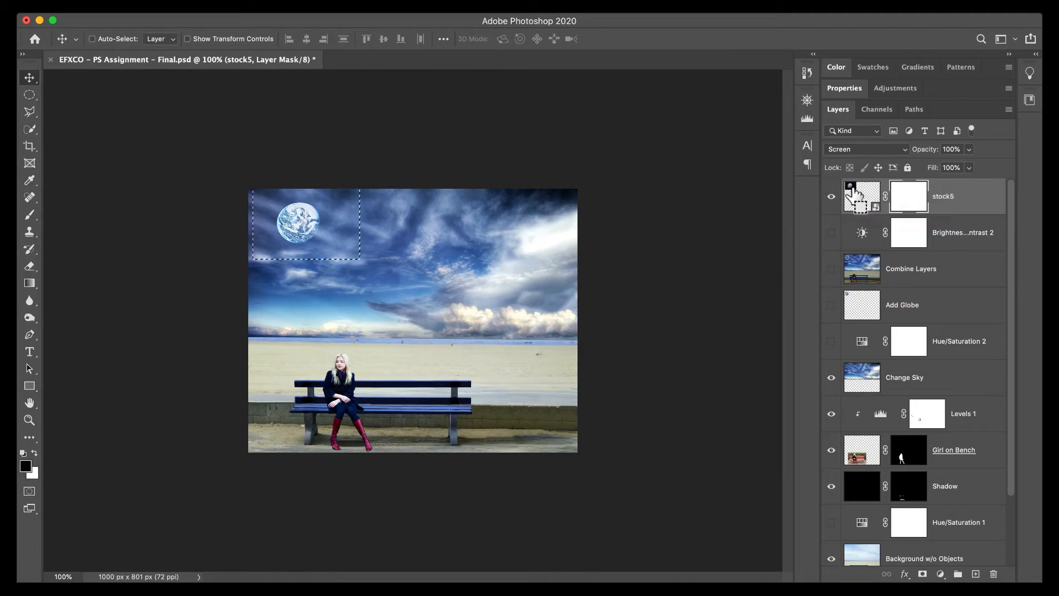
key(super+d)
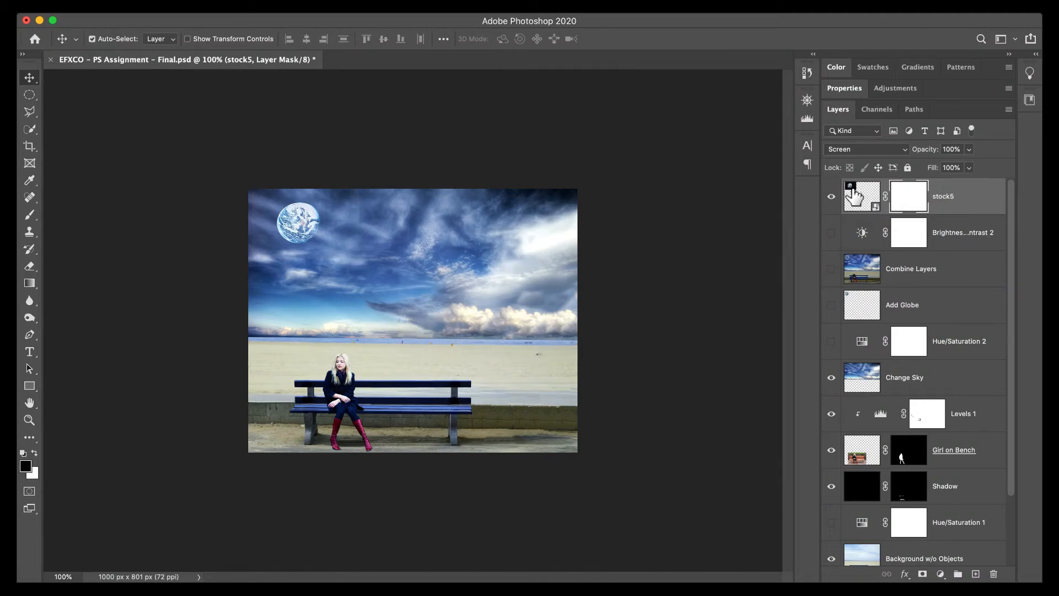
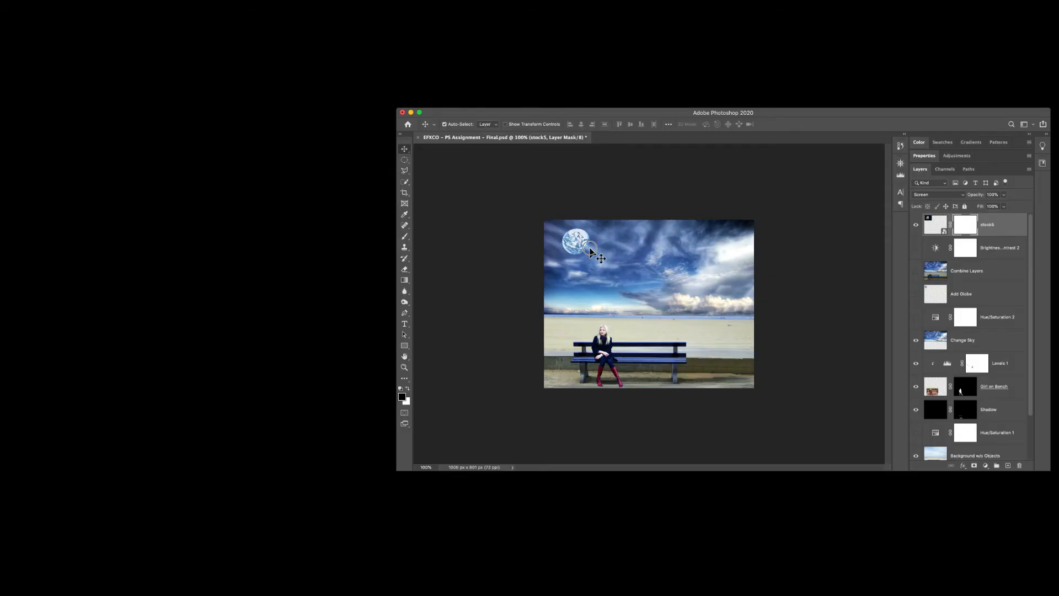
Paint black around the globe on the stock5 layer mask with a soft 175 px brush at 37% opacity.
mouse_move(590, 251)
mouse_down()
mouse_move(620, 266)
mouse_move(604, 258)
mouse_up()
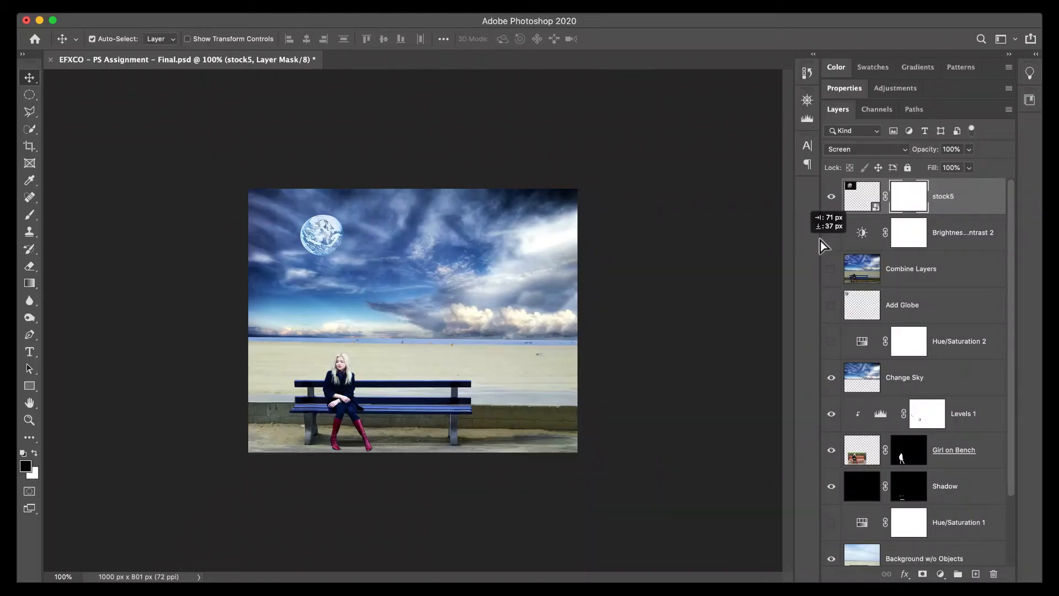
drag(820, 240, 796, 228)
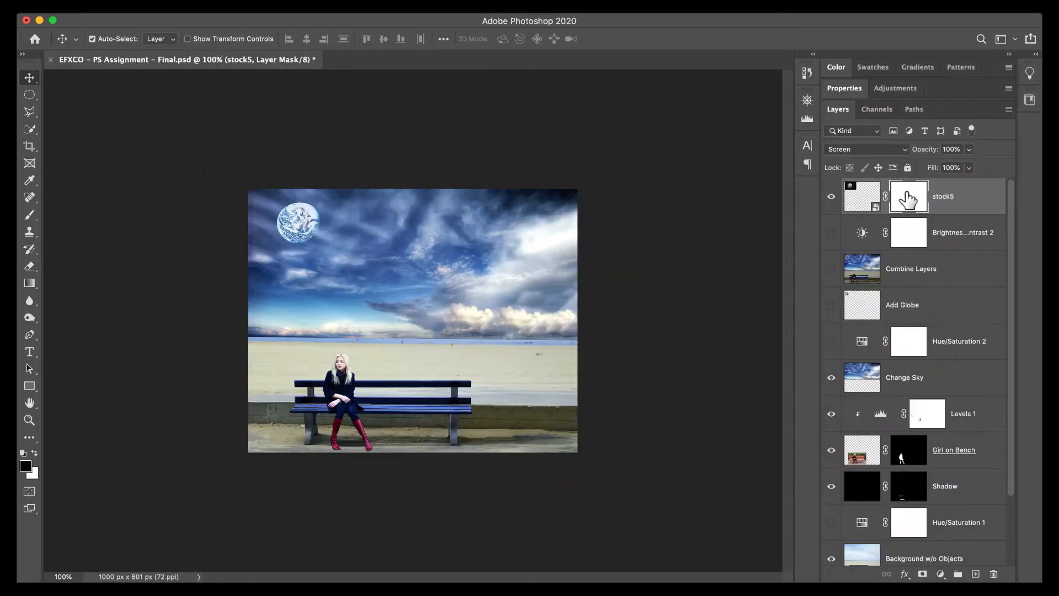
key(b)
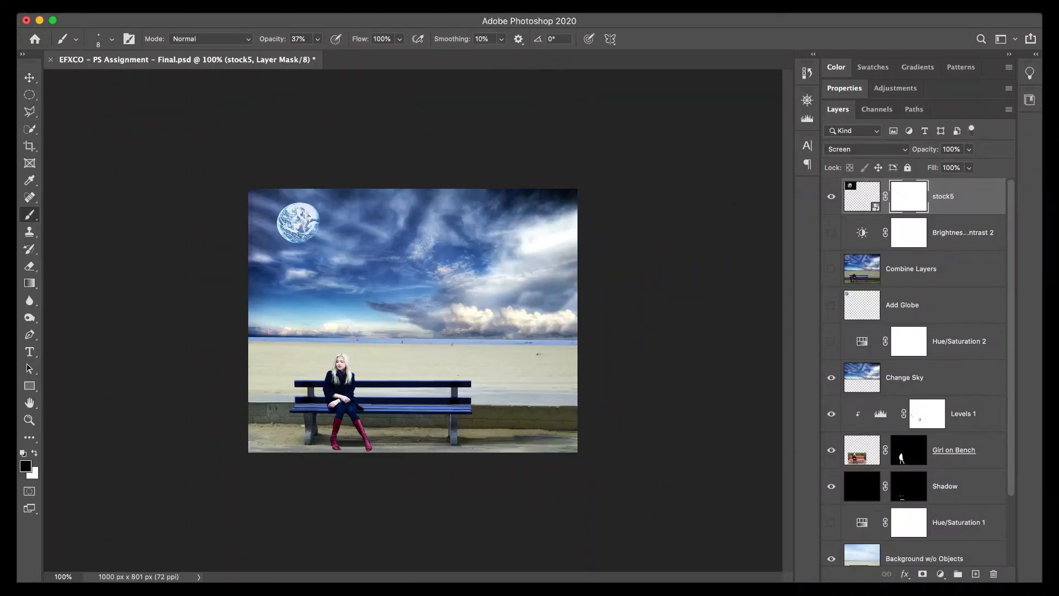
key(bracketright)
key(bracketright)
key(bracketright)
key(bracketright)
key(bracketright)
key(bracketright)
key(bracketright)
key(bracketright)
key(bracketright)
key(bracketright)
key(bracketright)
key(bracketright)
key(bracketright)
key(bracketright)
key(bracketright)
key(bracketright)
key(bracketright)
key(bracketright)
drag(355, 220, 291, 200)
key(v)
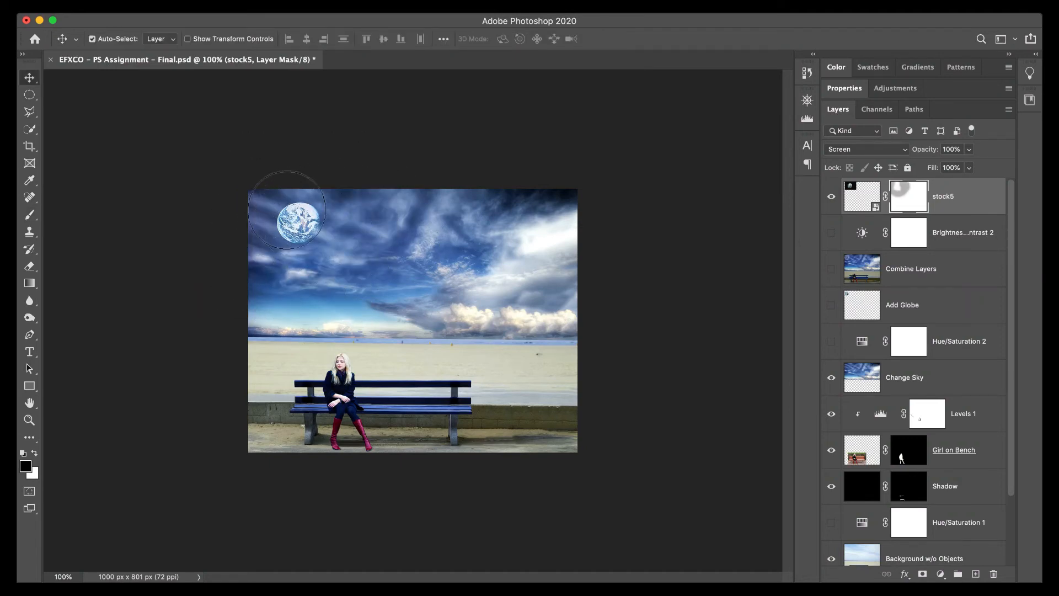
Move the globe slightly right and down, and mask out the area around it with black at 100% brush opacity.
drag(298, 224, 316, 245)
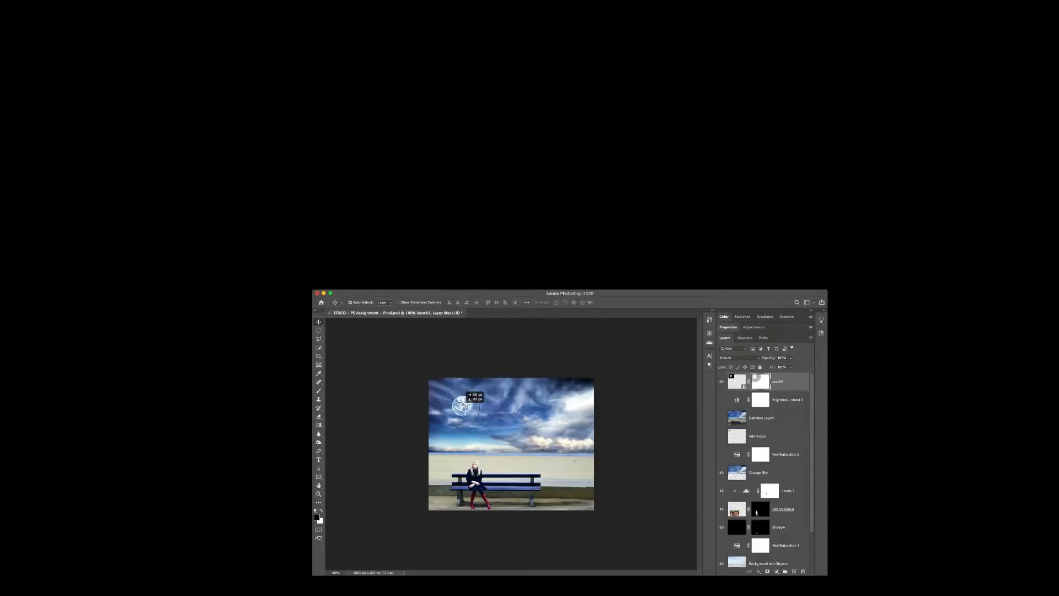
drag(463, 408, 469, 406)
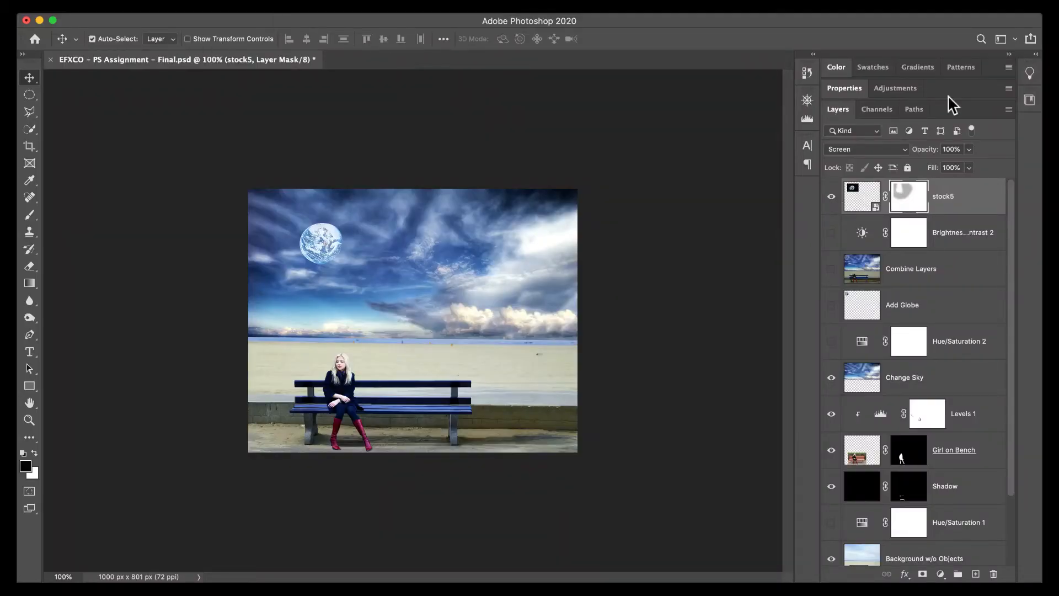
key(b)
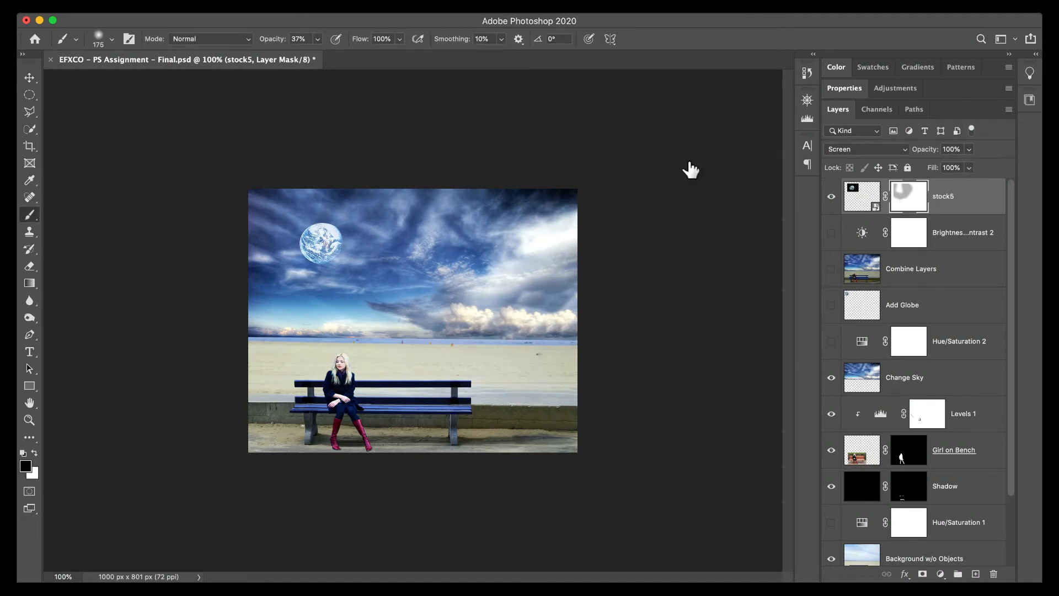
click(318, 39)
drag(317, 56, 442, 47)
mouse_move(392, 212)
mouse_down()
mouse_move(367, 196)
mouse_move(350, 266)
mouse_up()
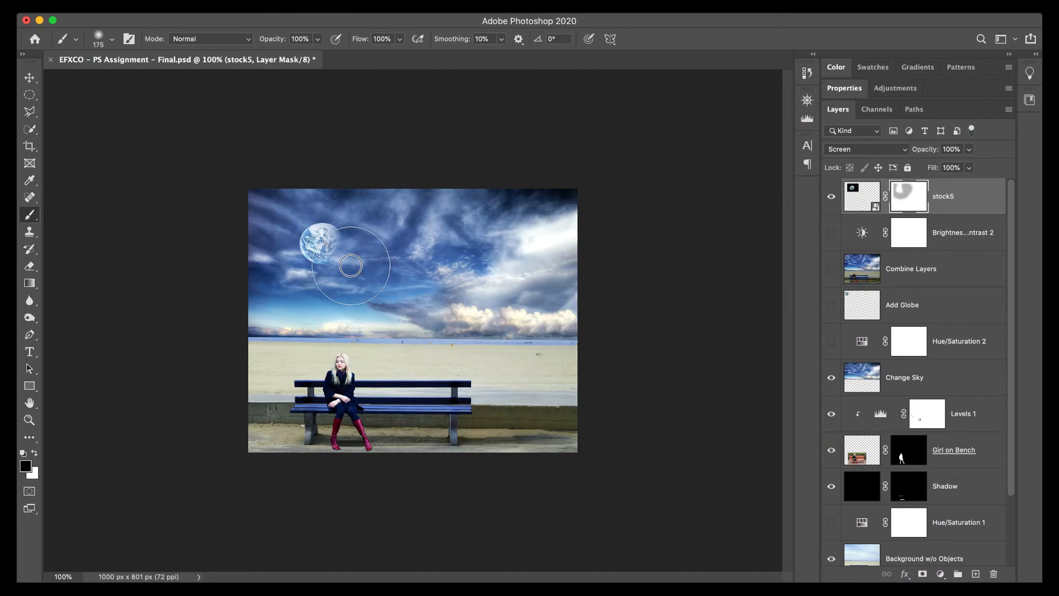
key(ctrl+z)
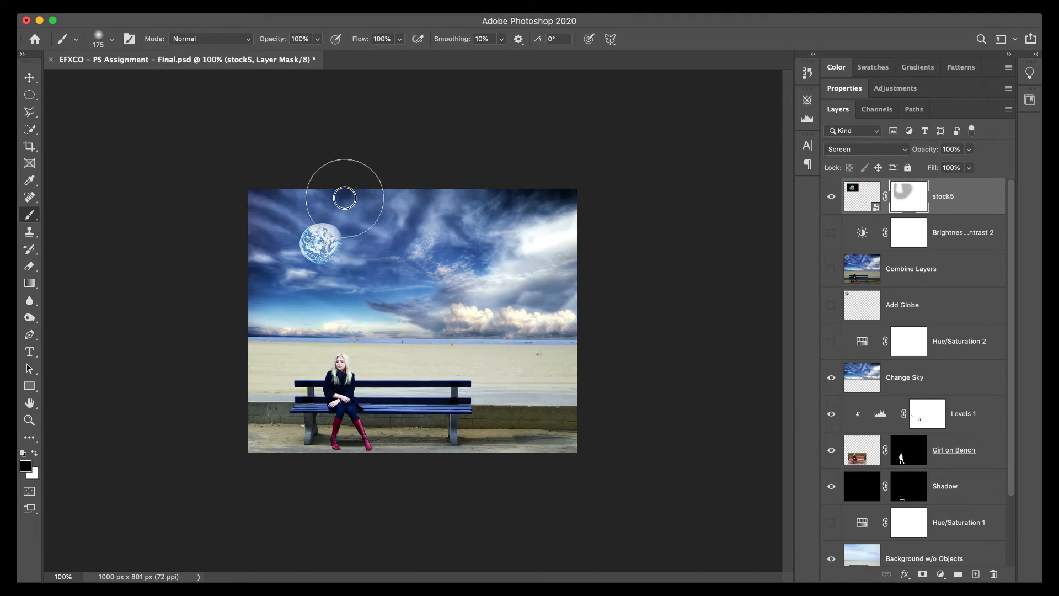
mouse_move(344, 198)
mouse_down()
mouse_move(367, 202)
mouse_move(373, 223)
mouse_move(366, 265)
mouse_up()
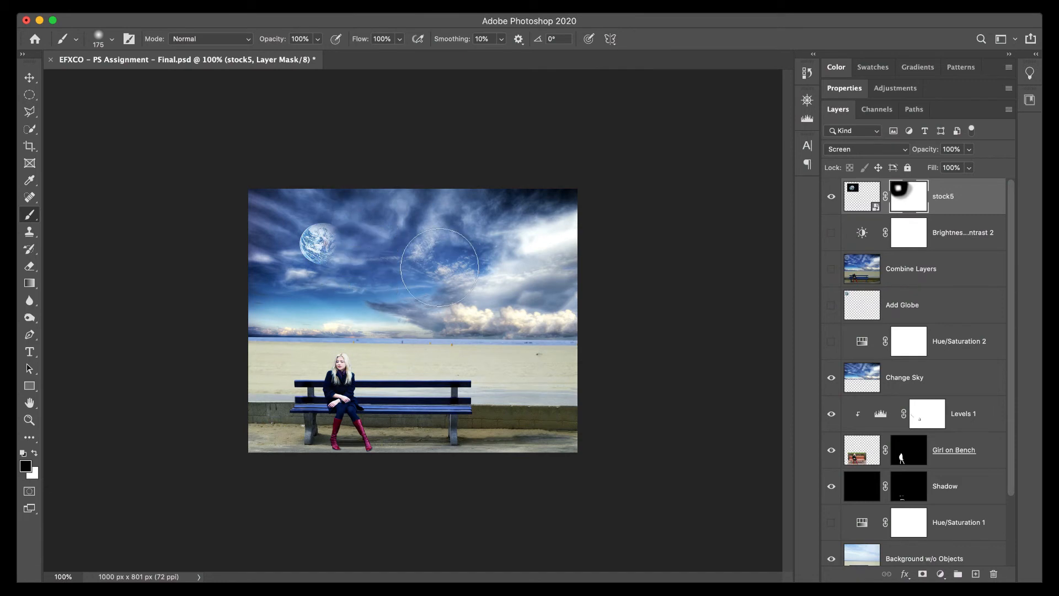
Reposition the masked globe in the sky's upper-left area and deselect its layer.
key(v)
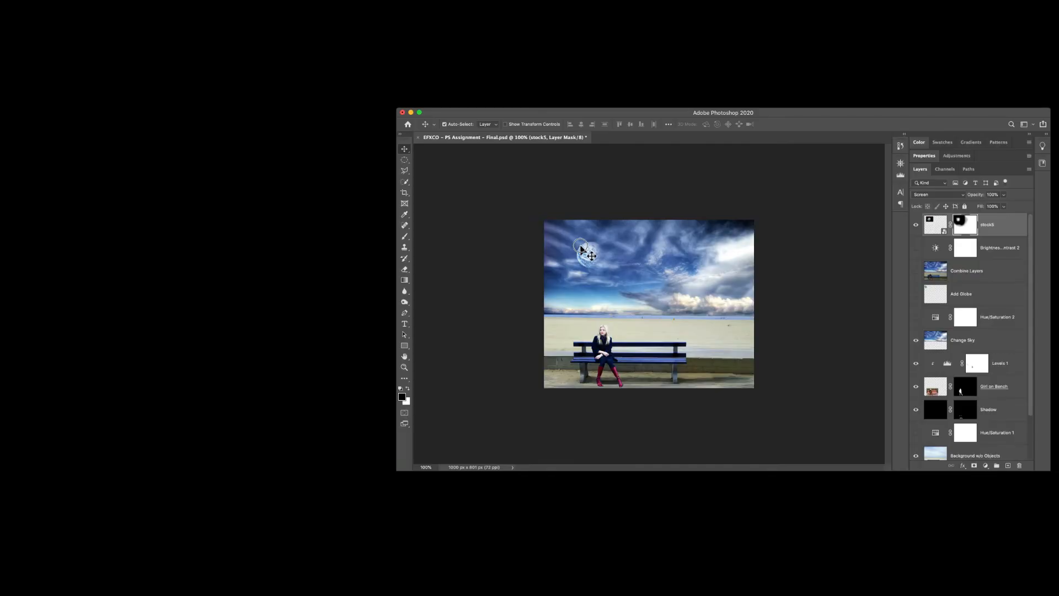
drag(319, 237, 315, 233)
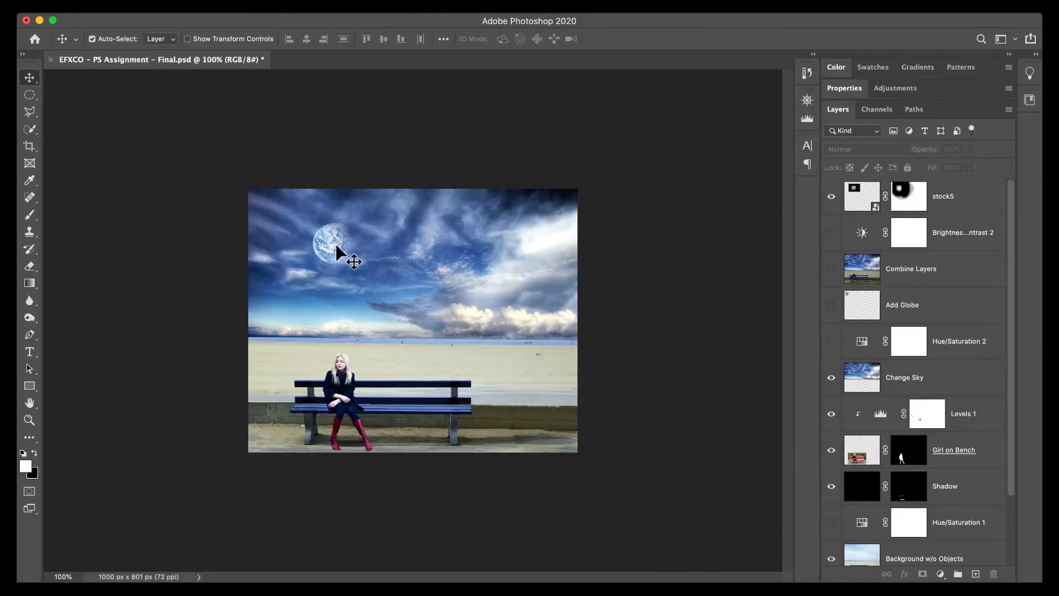
drag(320, 238, 291, 224)
click(643, 281)
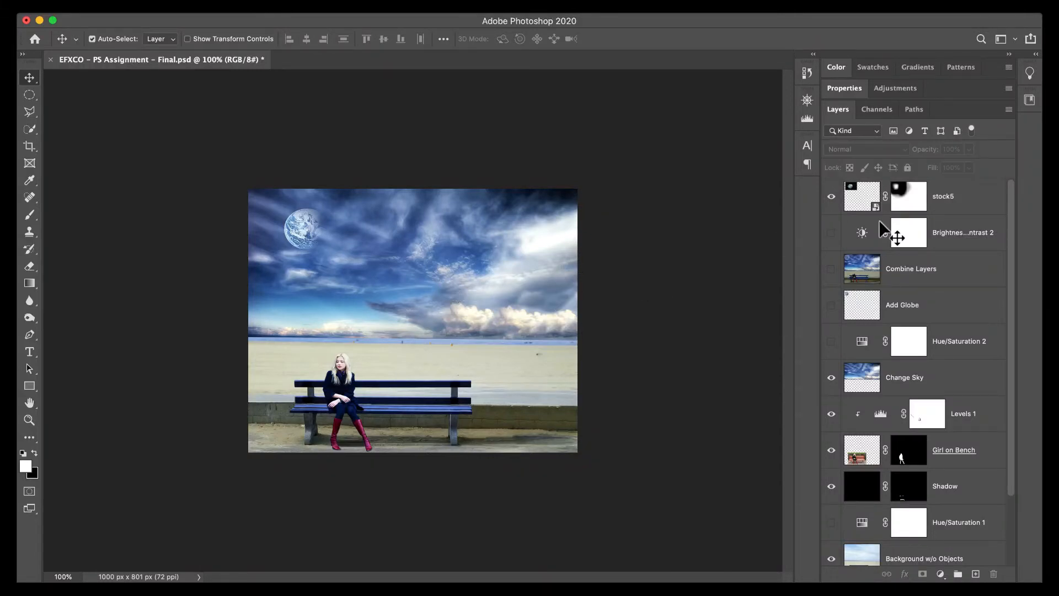
Enlarge the stock5 globe to about 167% width and 173% height, and shift it into the sky's upper-left corner.
click(855, 189)
key(super)
key(super+t)
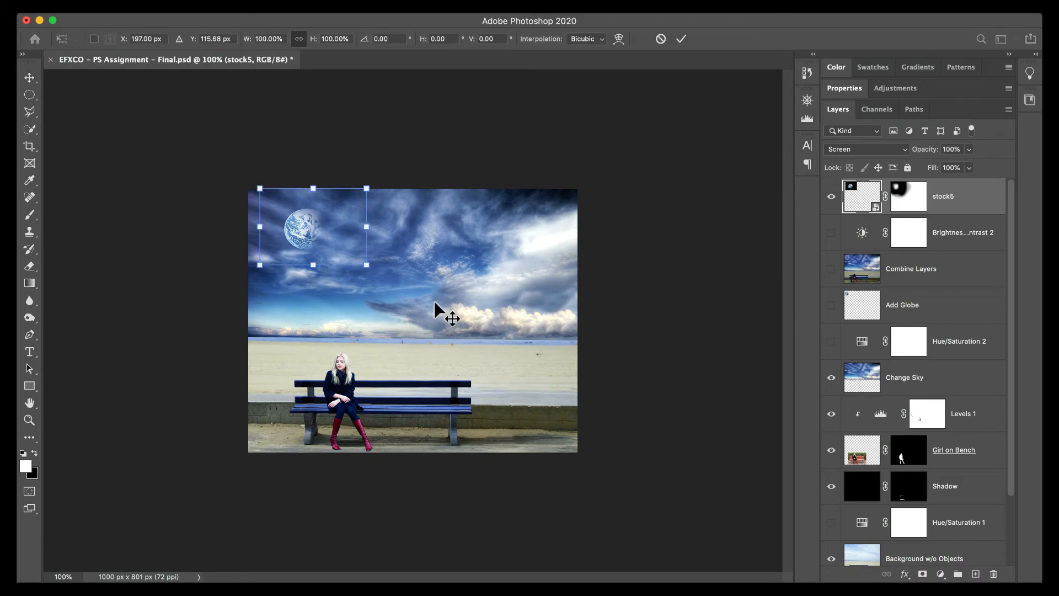
drag(367, 265, 441, 322)
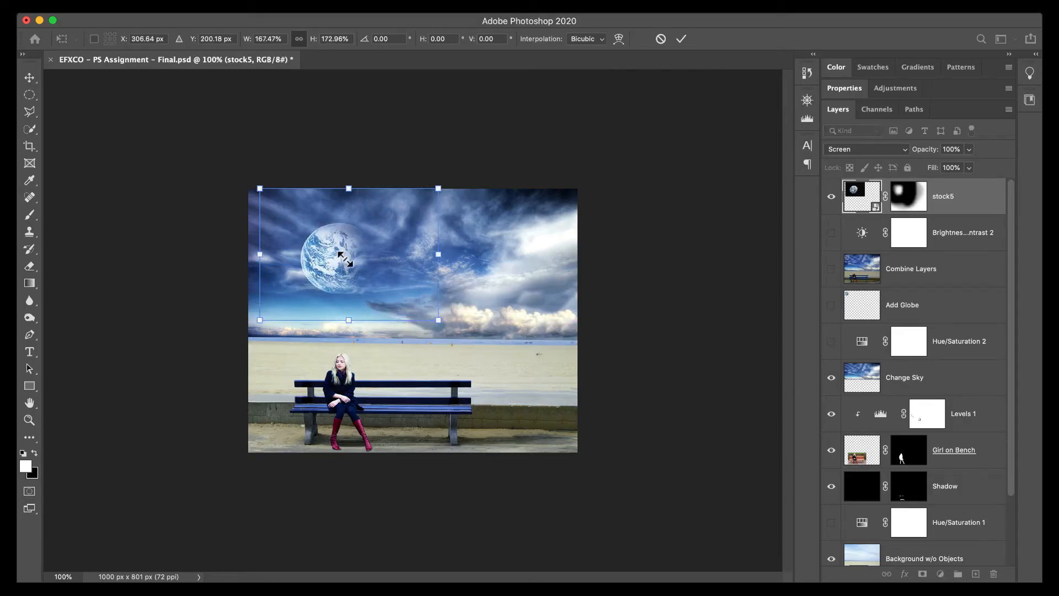
drag(329, 249, 313, 227)
click(682, 43)
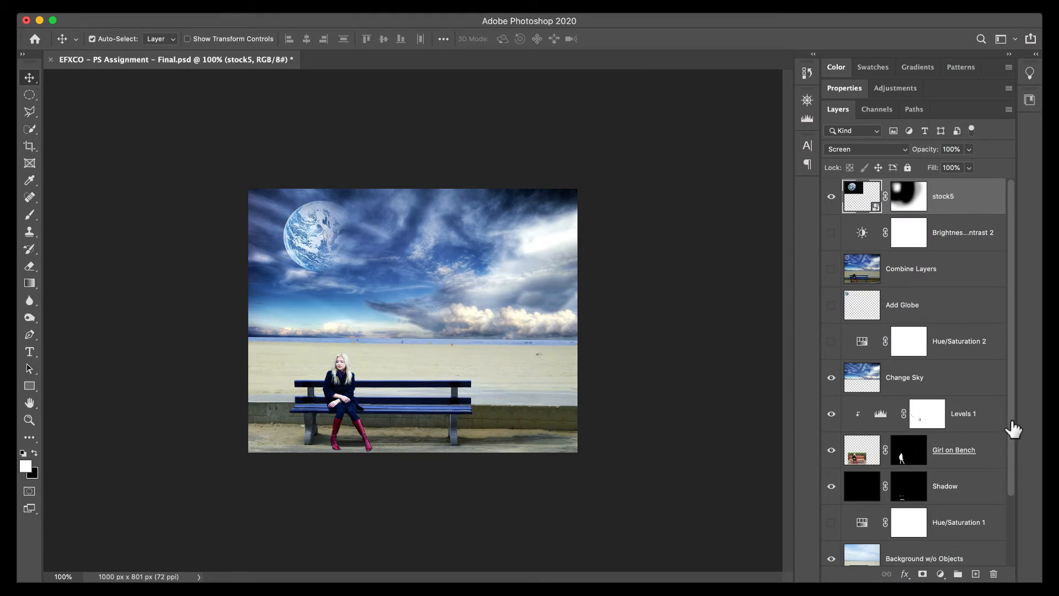
Add a layer mask to the Change Sky layer and paint black along the horizon to soften the sky's lower edge.
scroll(1011, 439, down, 1)
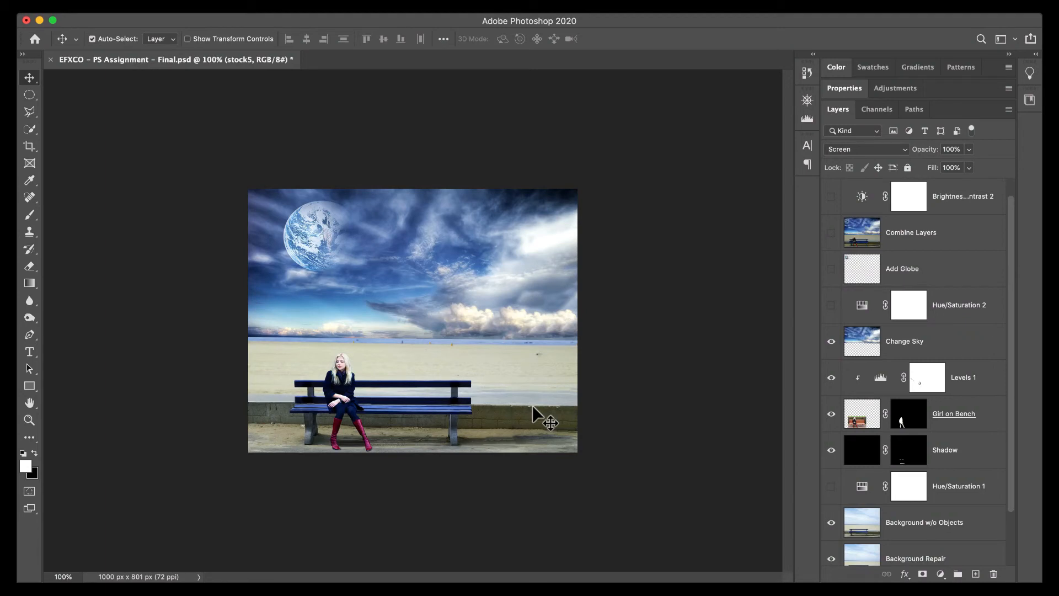
key(super)
key(super+equal)
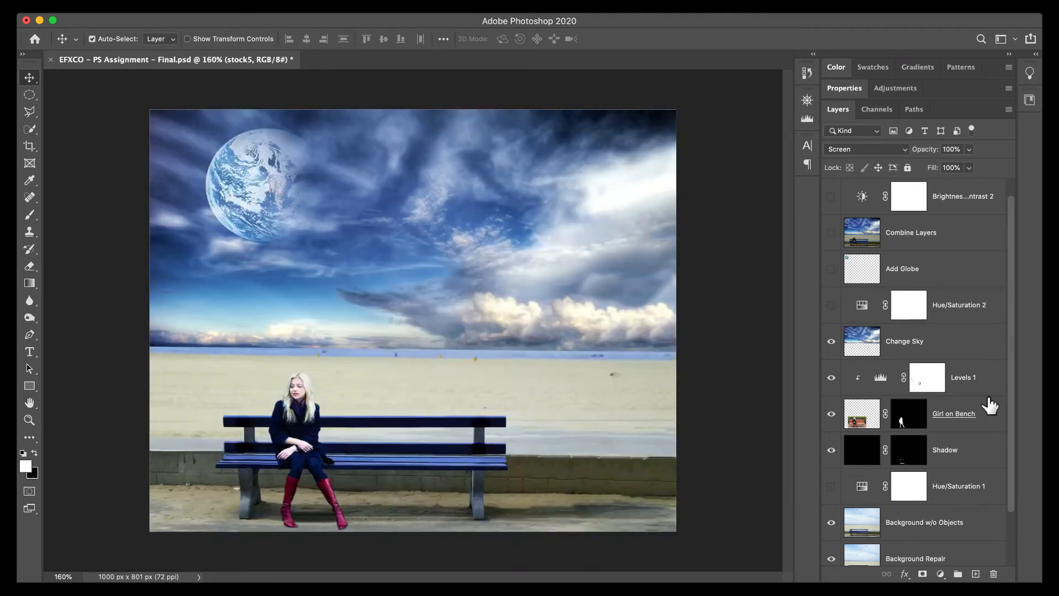
click(933, 349)
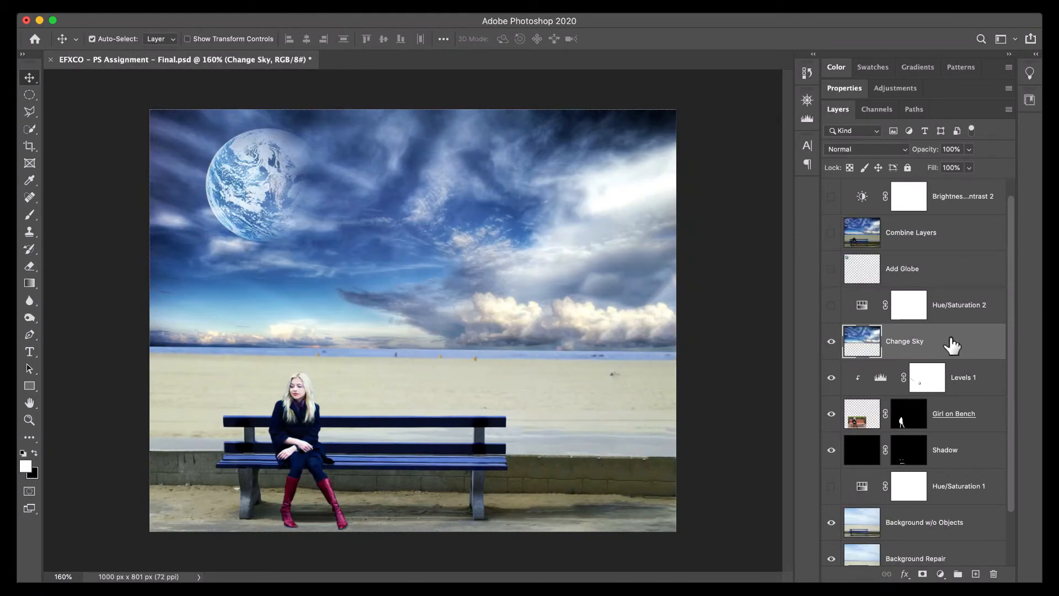
click(922, 573)
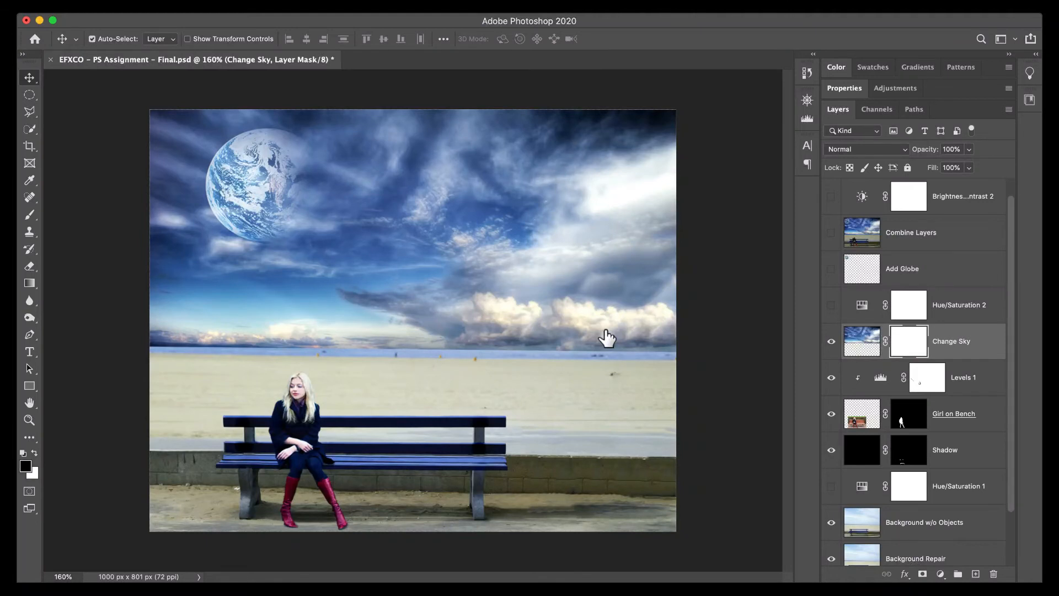
key(b)
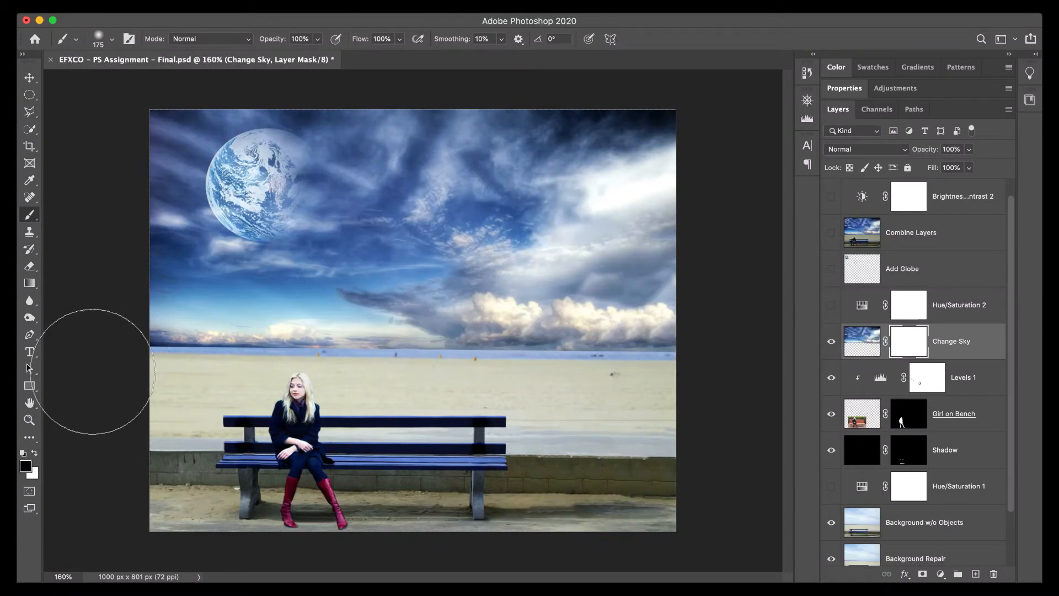
drag(238, 378, 436, 383)
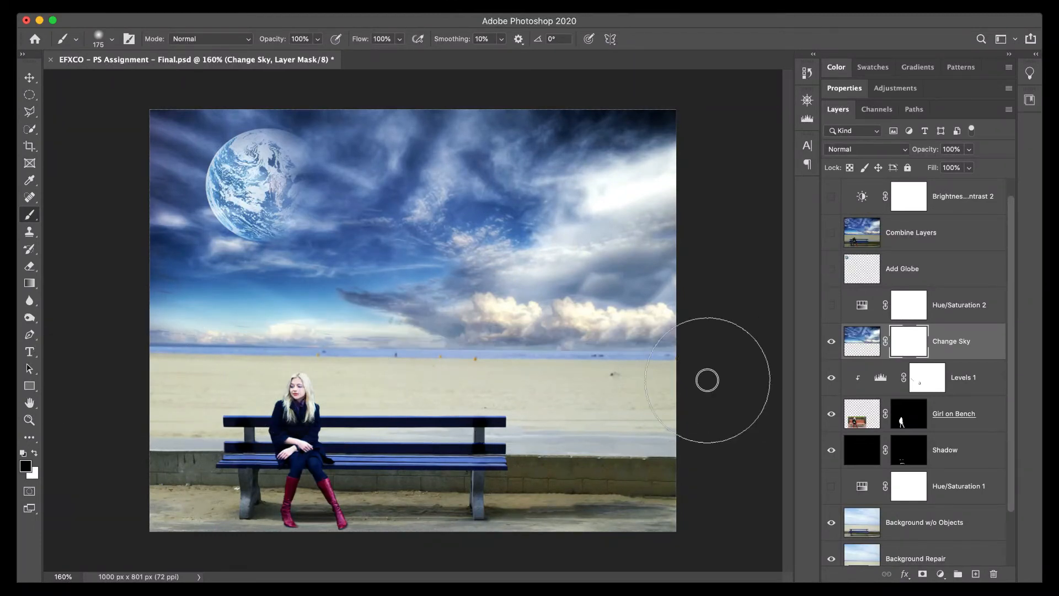
mouse_move(230, 384)
mouse_down()
mouse_move(763, 369)
mouse_move(533, 376)
mouse_move(126, 355)
mouse_move(455, 373)
mouse_move(707, 369)
mouse_up()
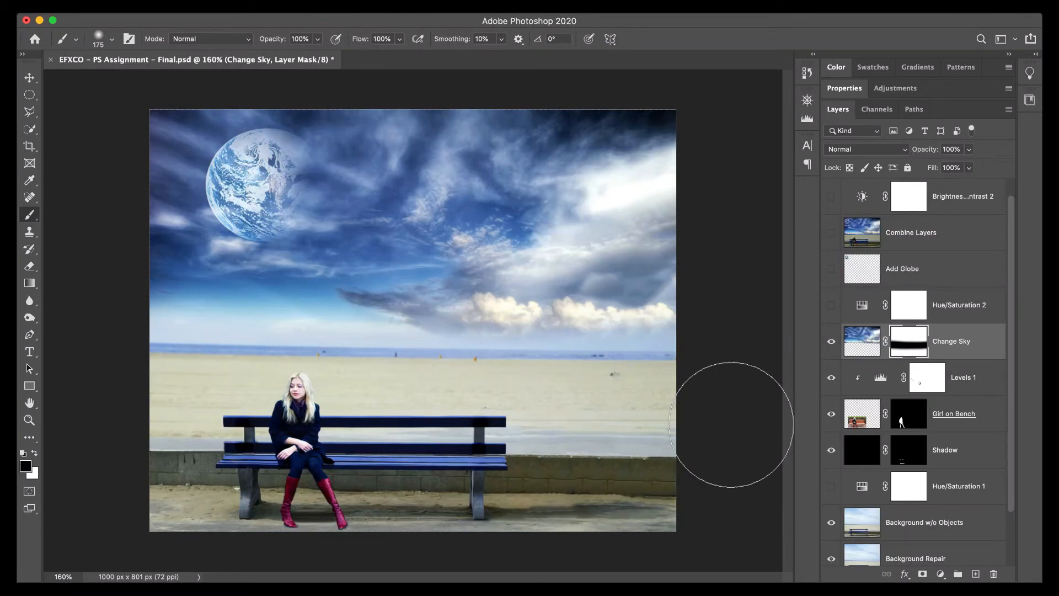
Add a new empty layer above stock5 and set the foreground color to orange #f2af1f.
drag(1012, 317, 1011, 271)
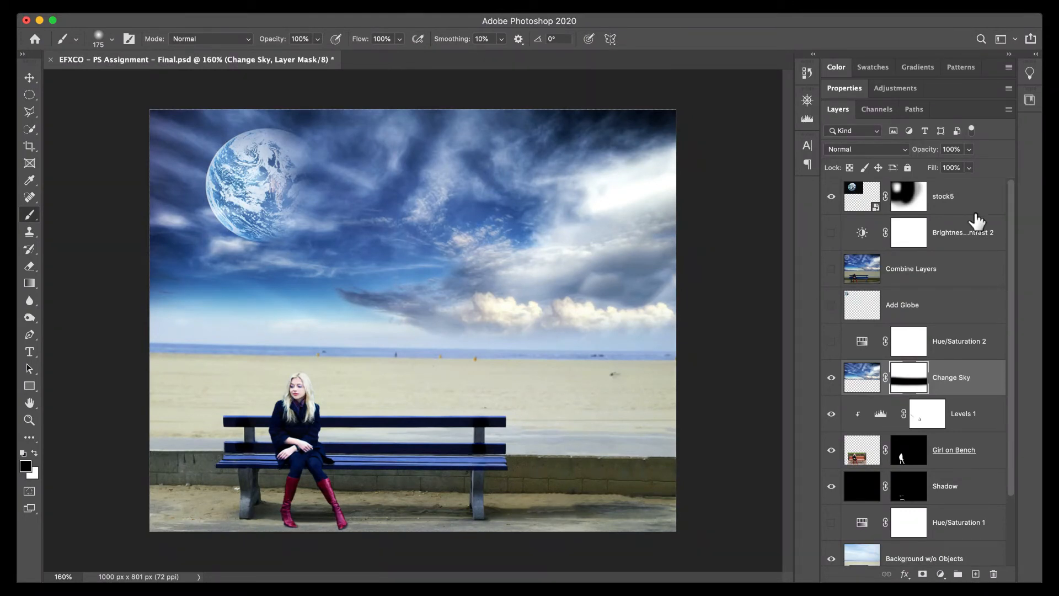
click(975, 218)
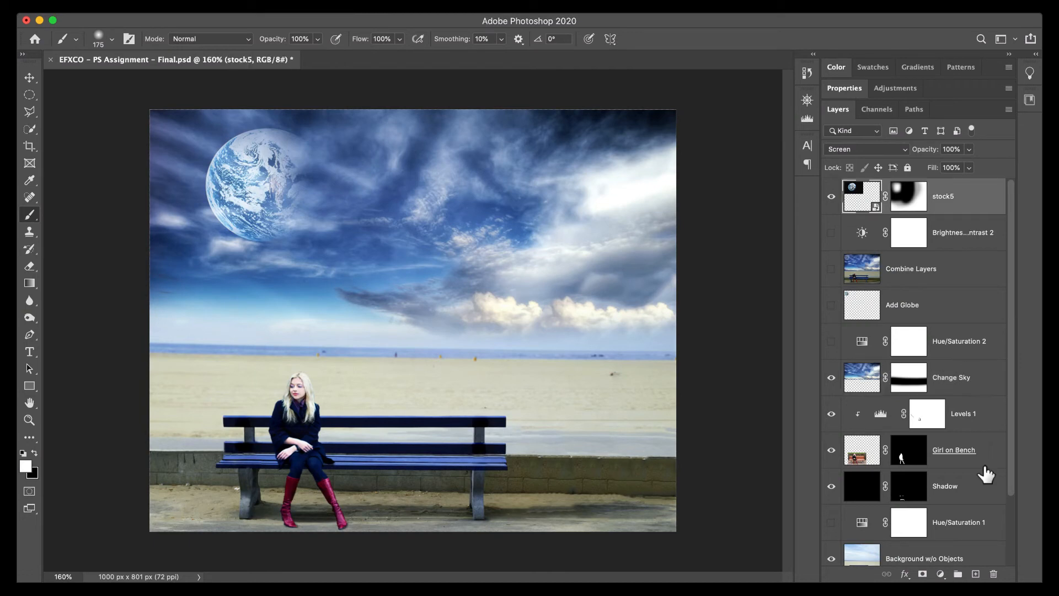
click(976, 574)
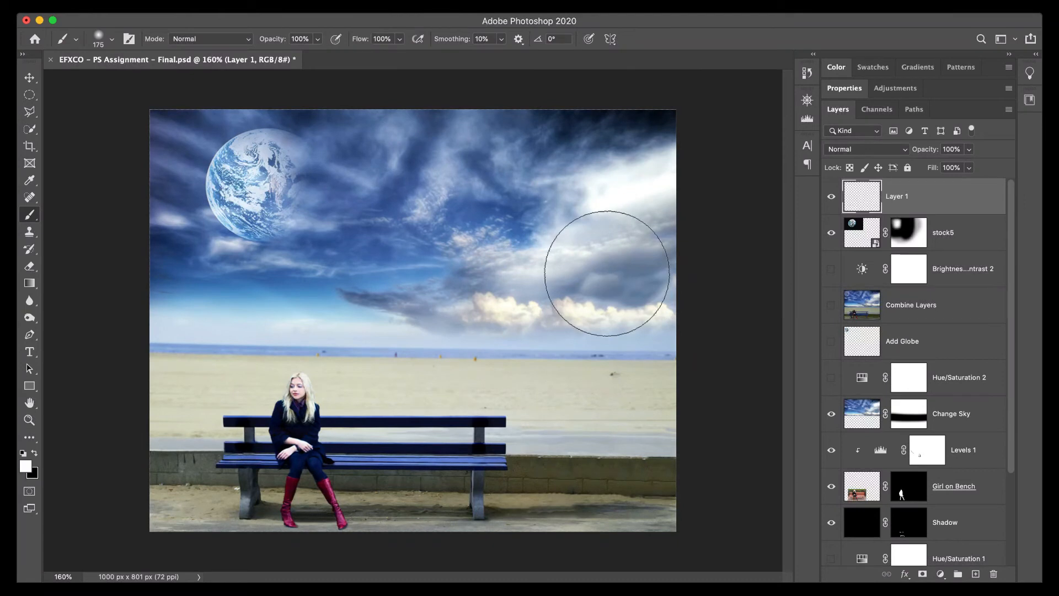
click(25, 467)
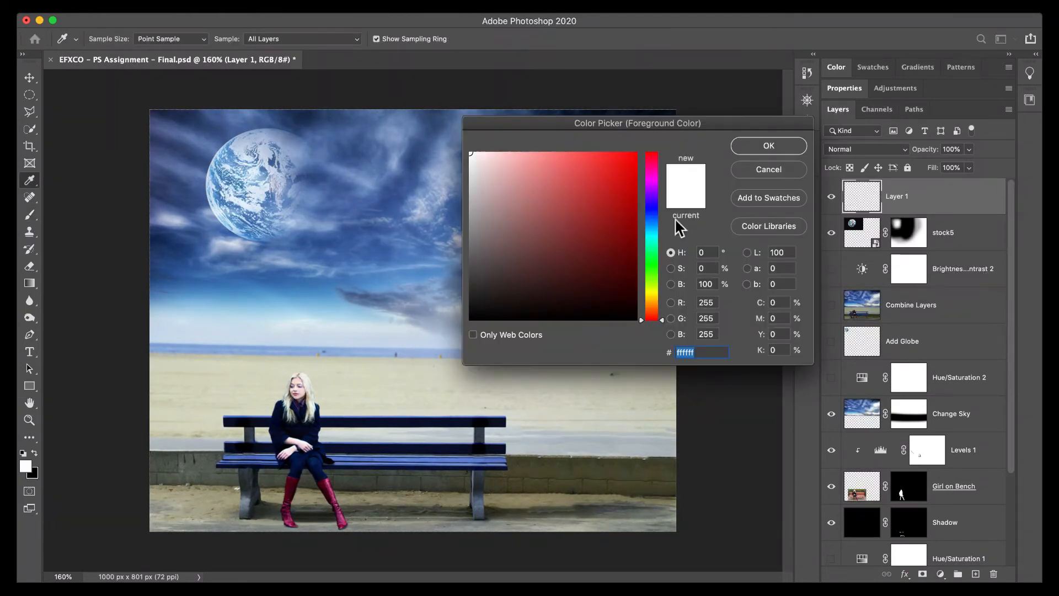
drag(653, 319, 653, 300)
mouse_move(634, 161)
mouse_down()
mouse_move(616, 197)
mouse_move(615, 161)
mouse_up()
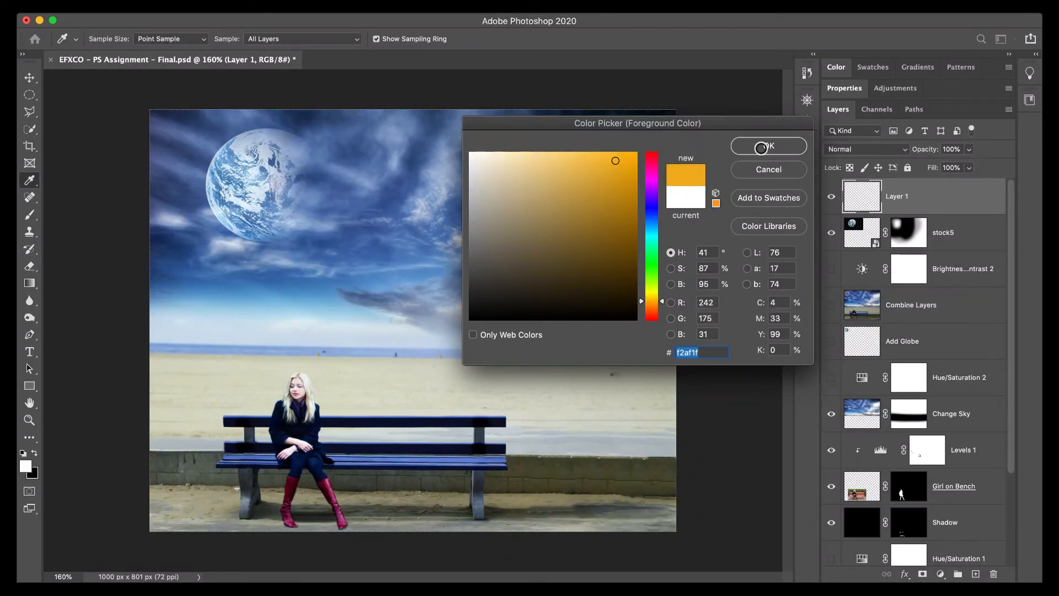
key(Return)
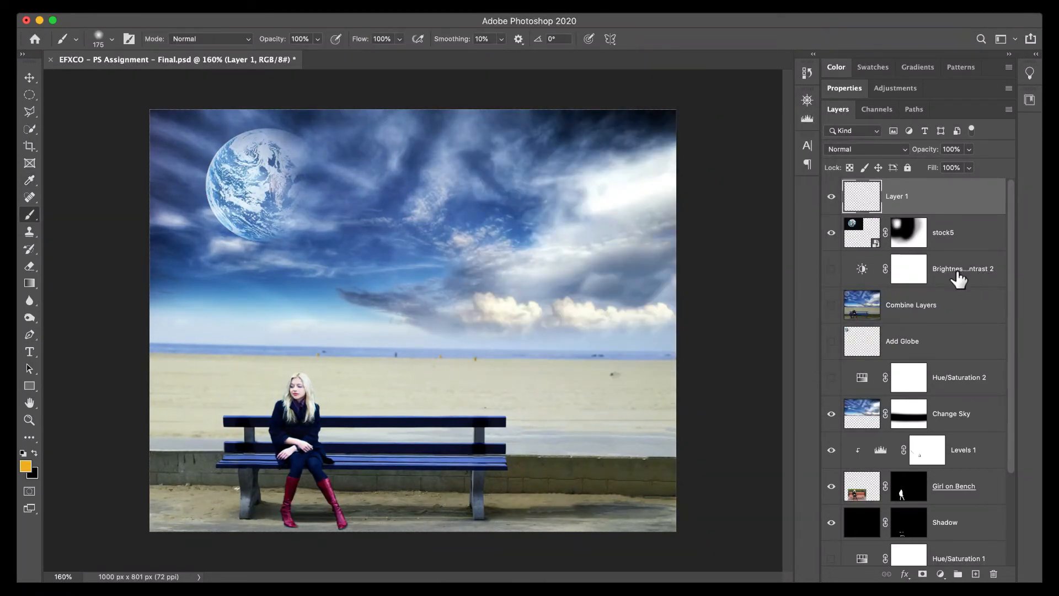
Fill the new top layer with the orange foreground color and blend it in Soft Light mode at 76% opacity.
key(alt+BackSpace)
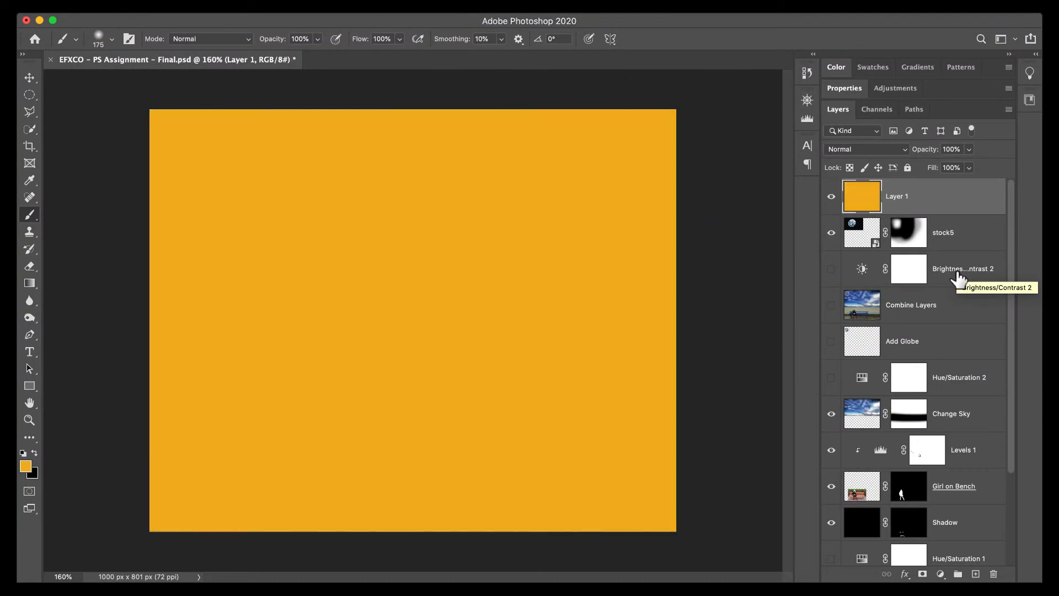
click(872, 148)
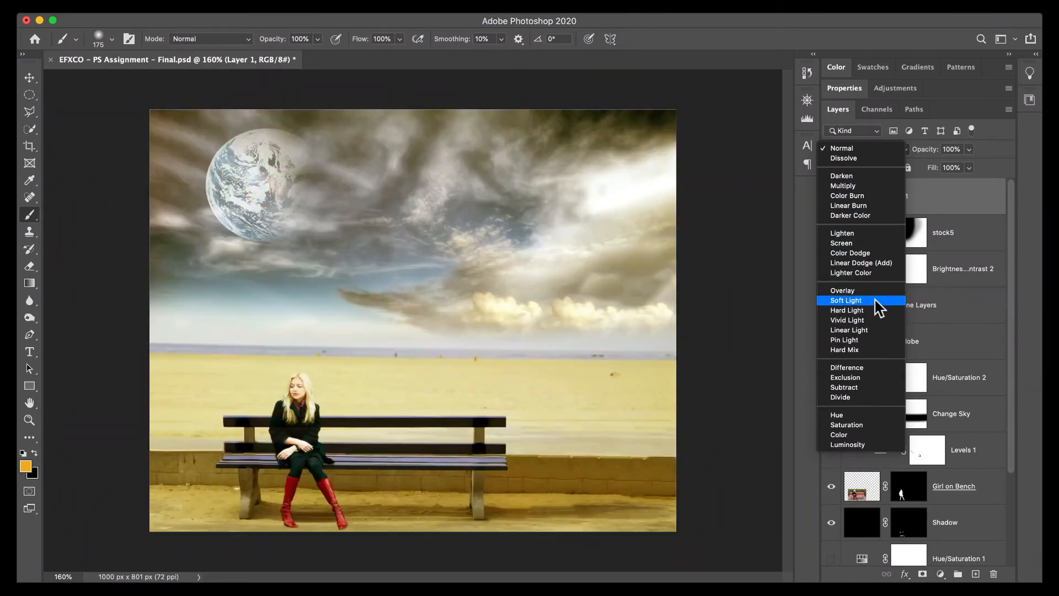
click(876, 303)
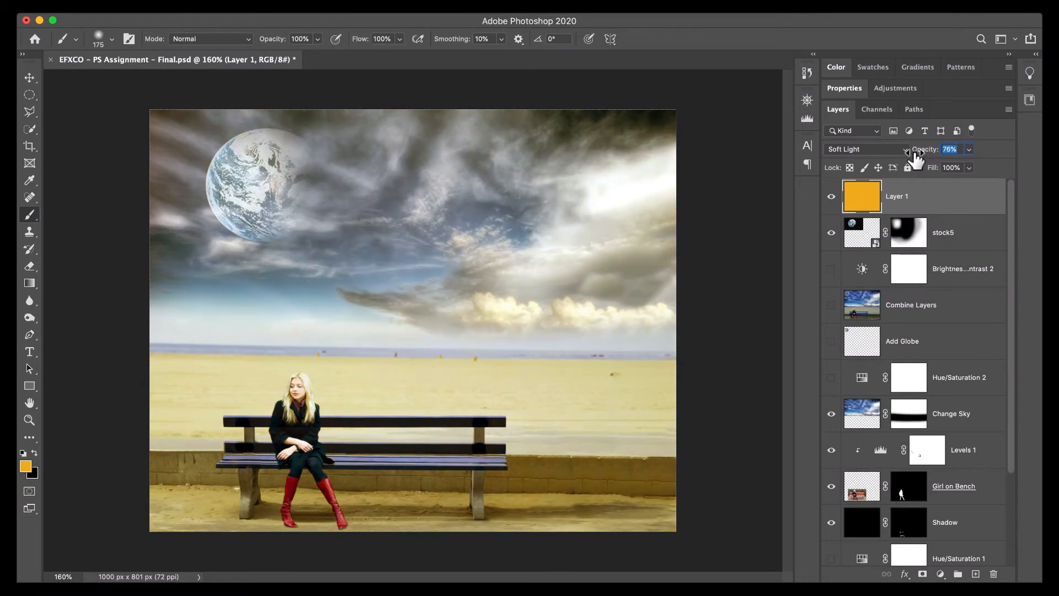
Set the foreground color to blue #25b0d8 and refill the orange Soft Light layer with it.
click(25, 466)
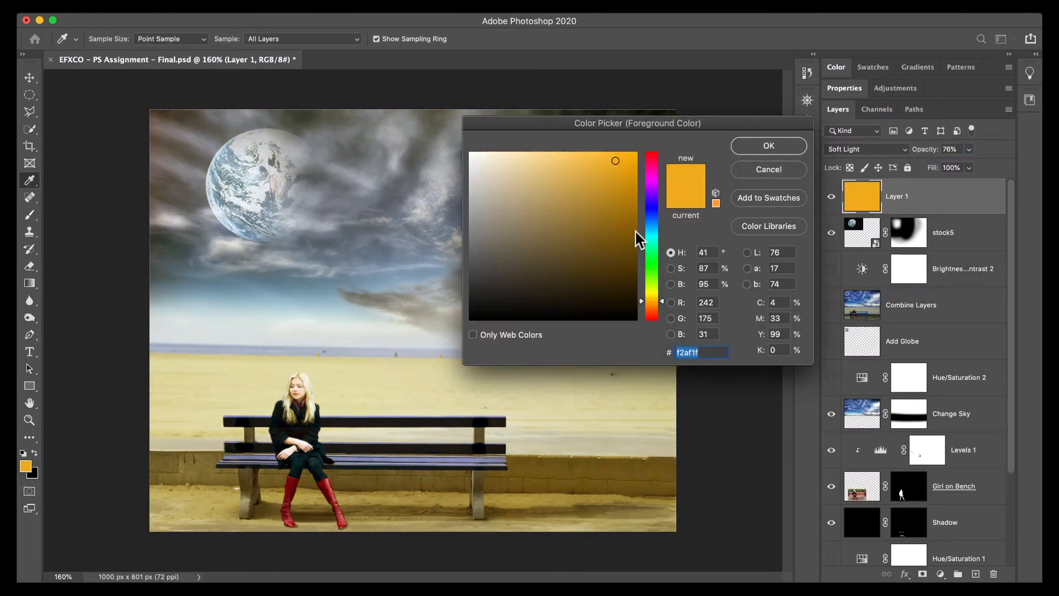
click(652, 232)
click(618, 198)
drag(618, 197, 575, 173)
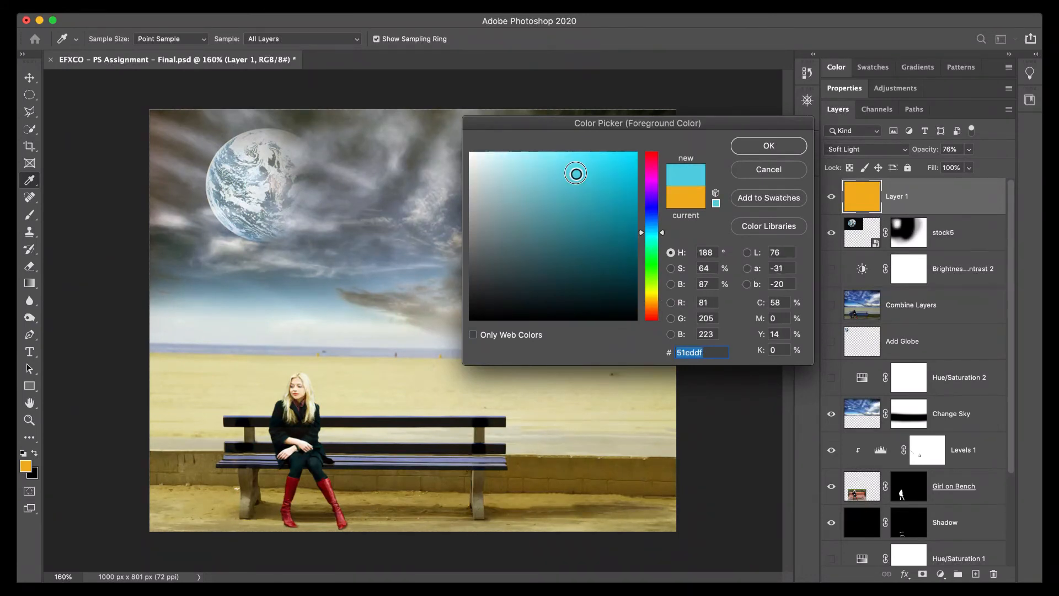
click(579, 177)
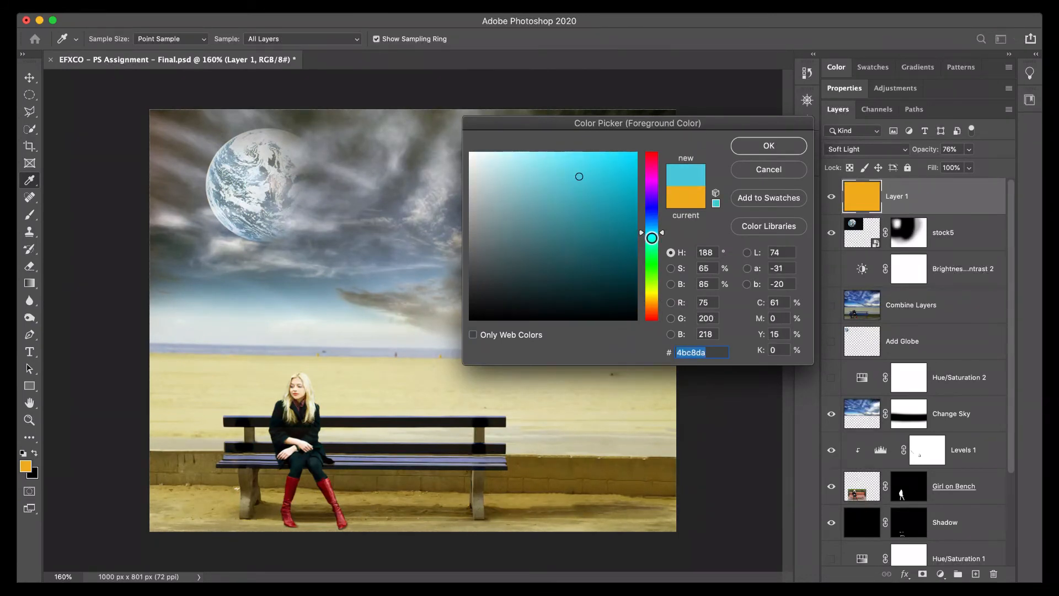
click(652, 230)
drag(614, 180, 598, 175)
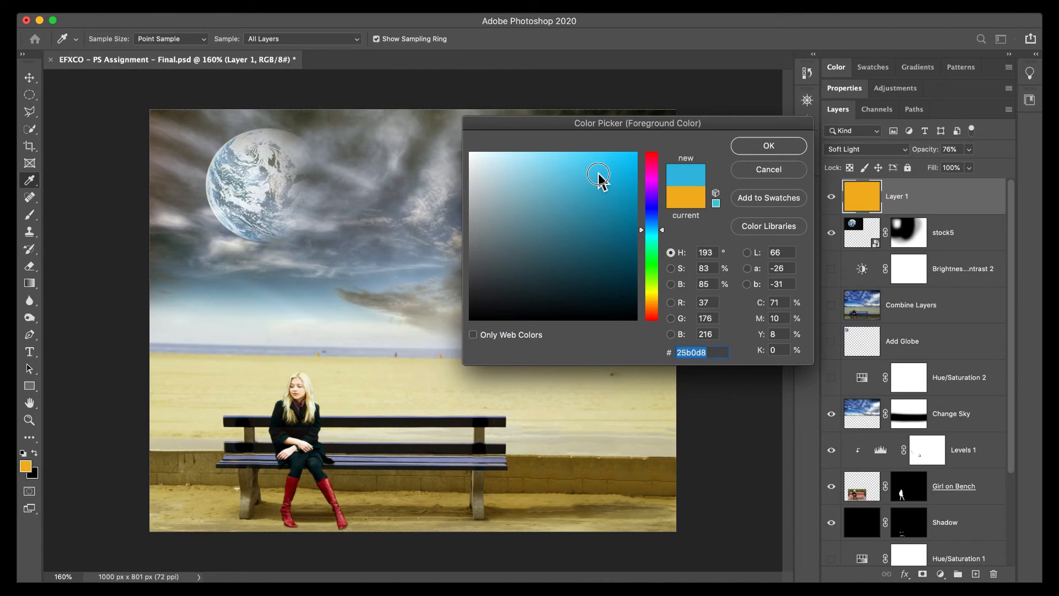
click(746, 146)
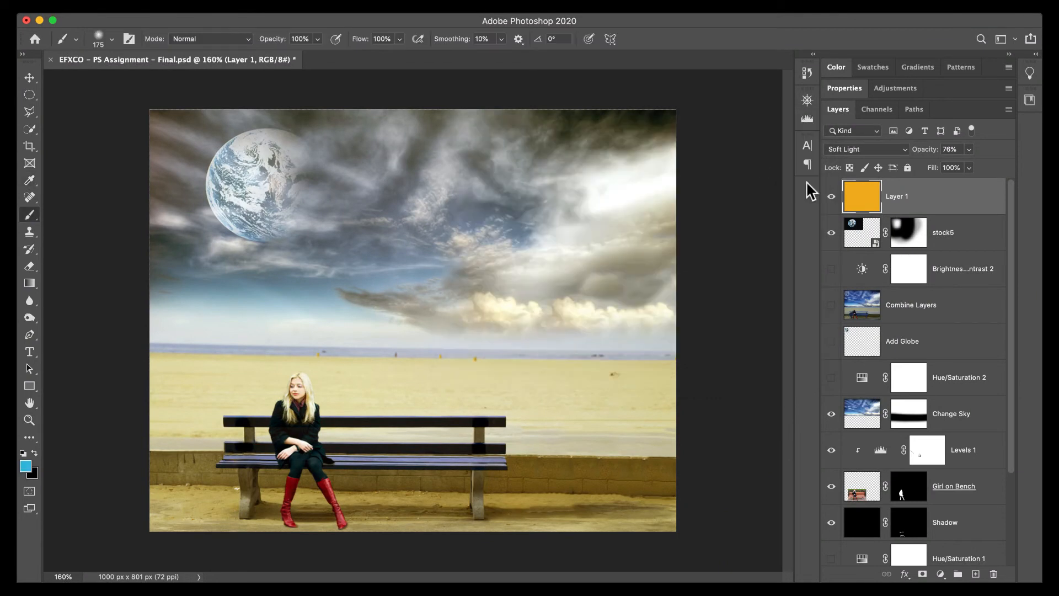
key(alt+BackSpace)
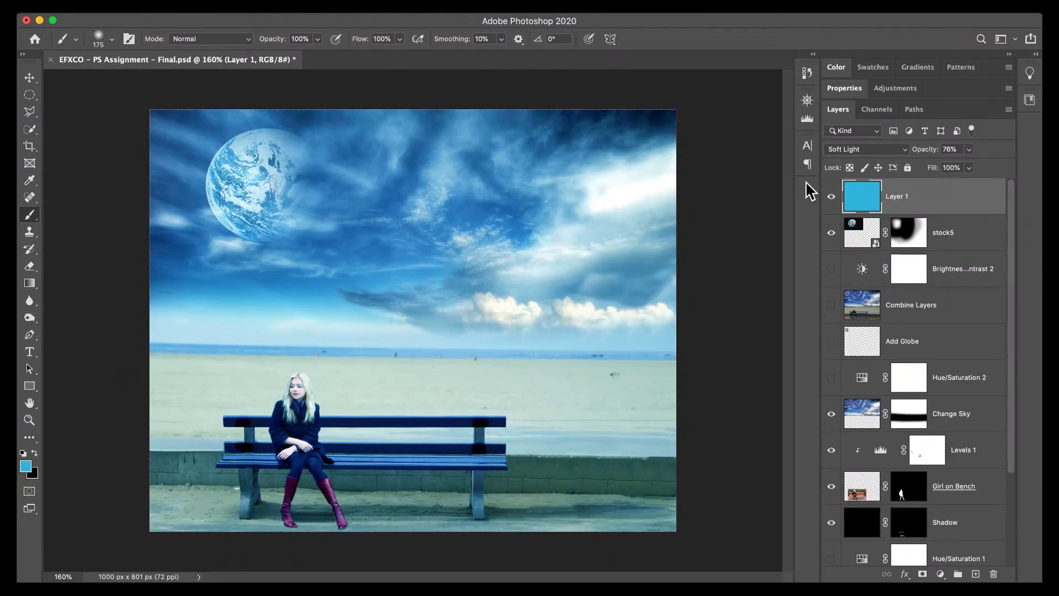
Check the blue tint before and after, hide Layer 1, and add a Photo Filter adjustment layer above it.
click(832, 199)
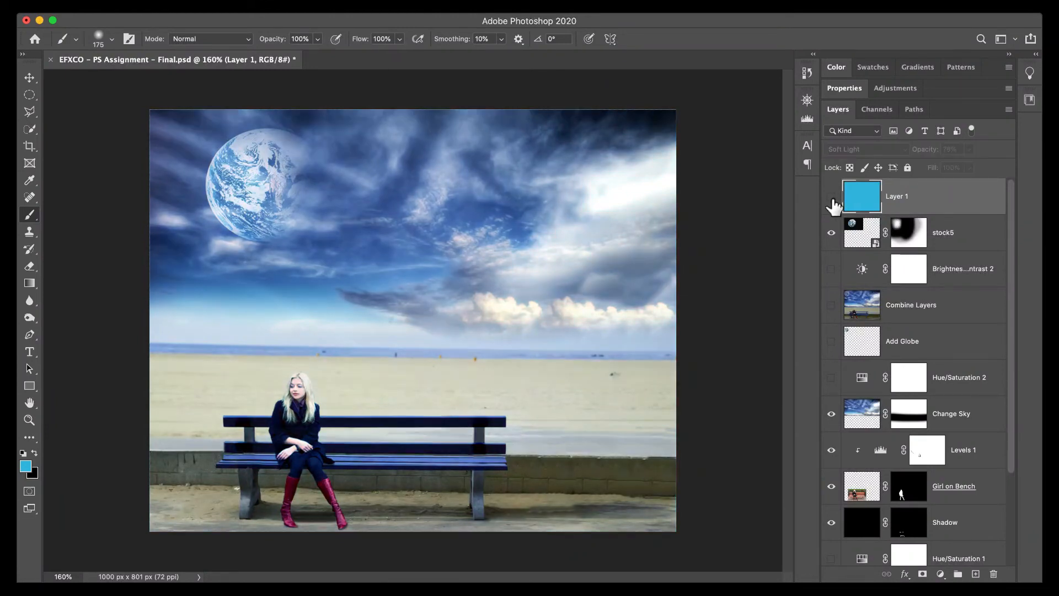
click(831, 198)
click(832, 198)
click(940, 575)
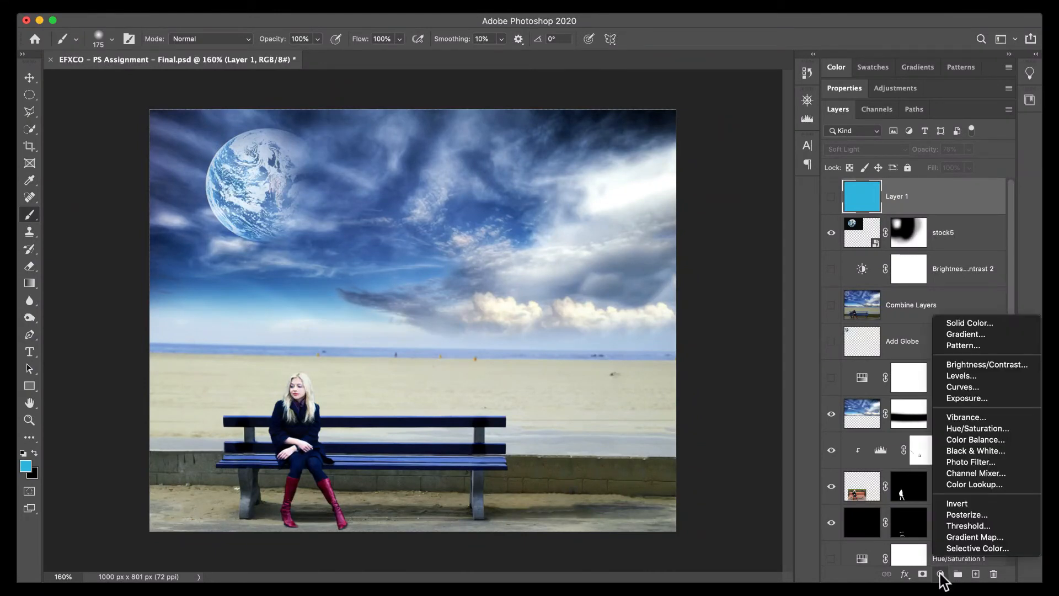
click(967, 465)
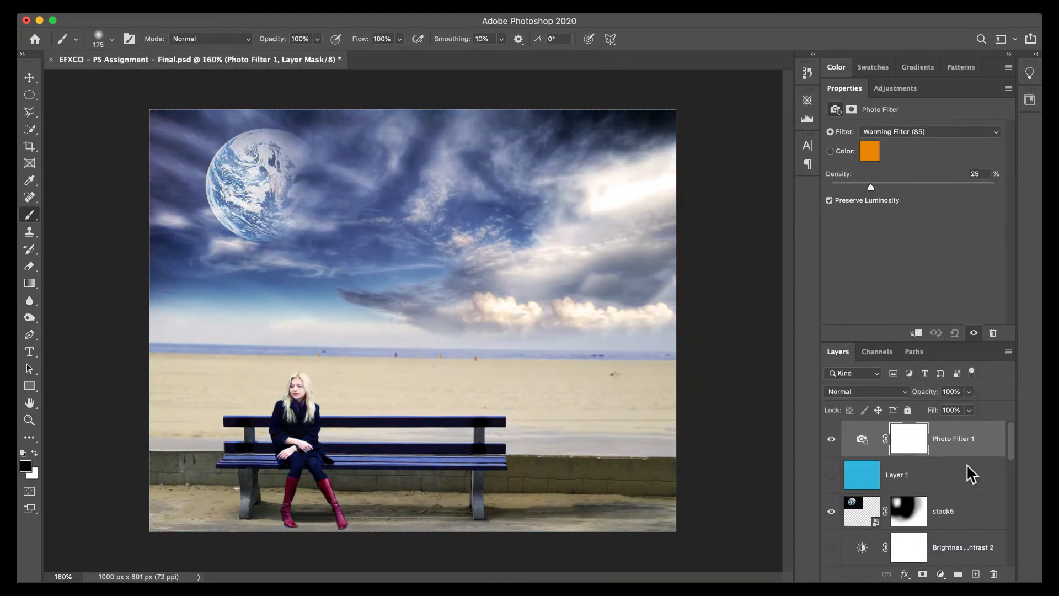
Try the Orange photo filter at 72% density.
click(918, 131)
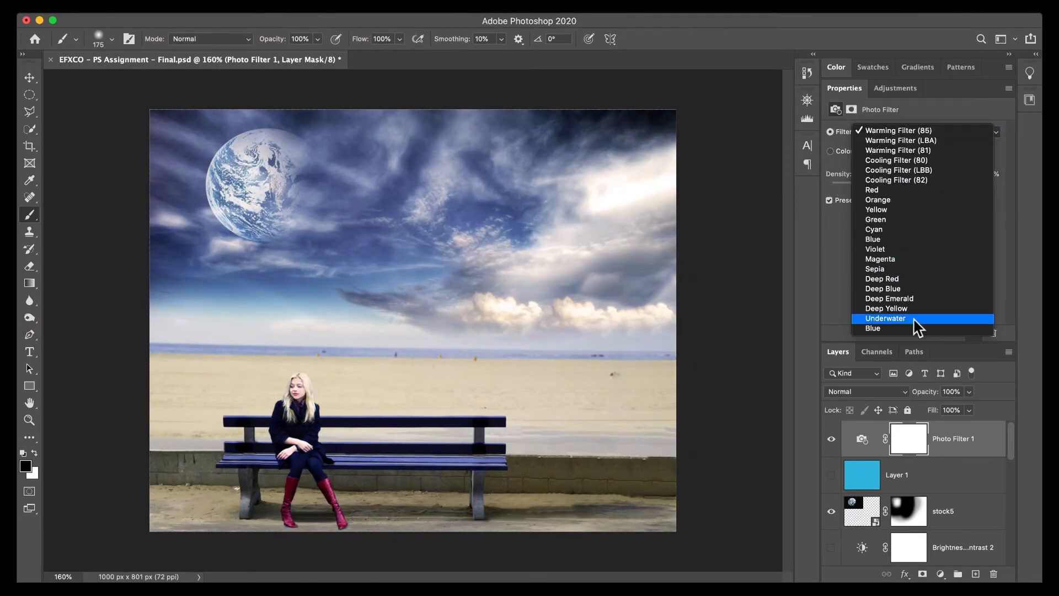
click(912, 201)
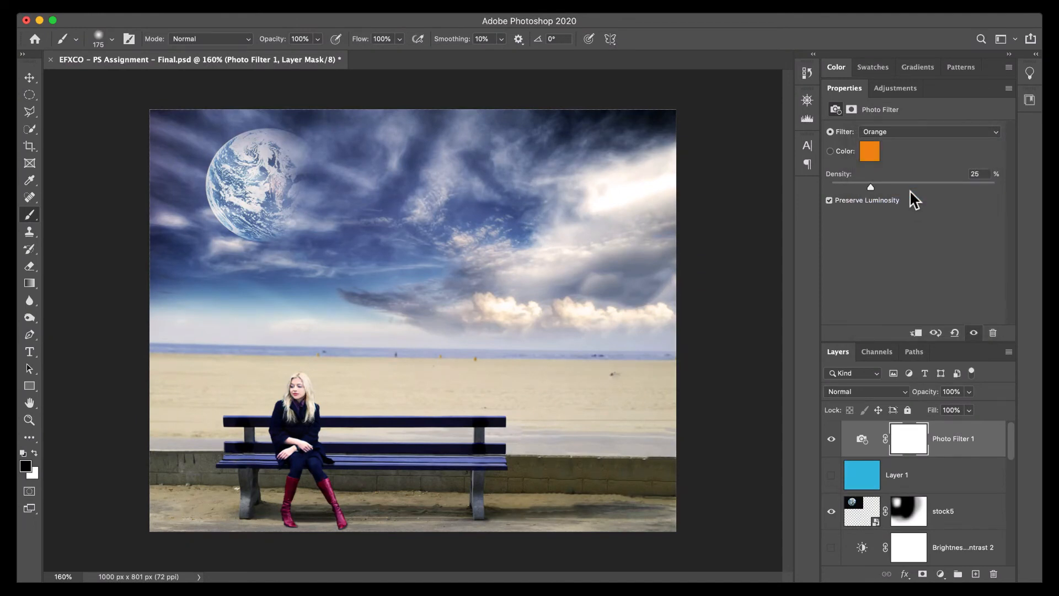
drag(868, 187, 941, 190)
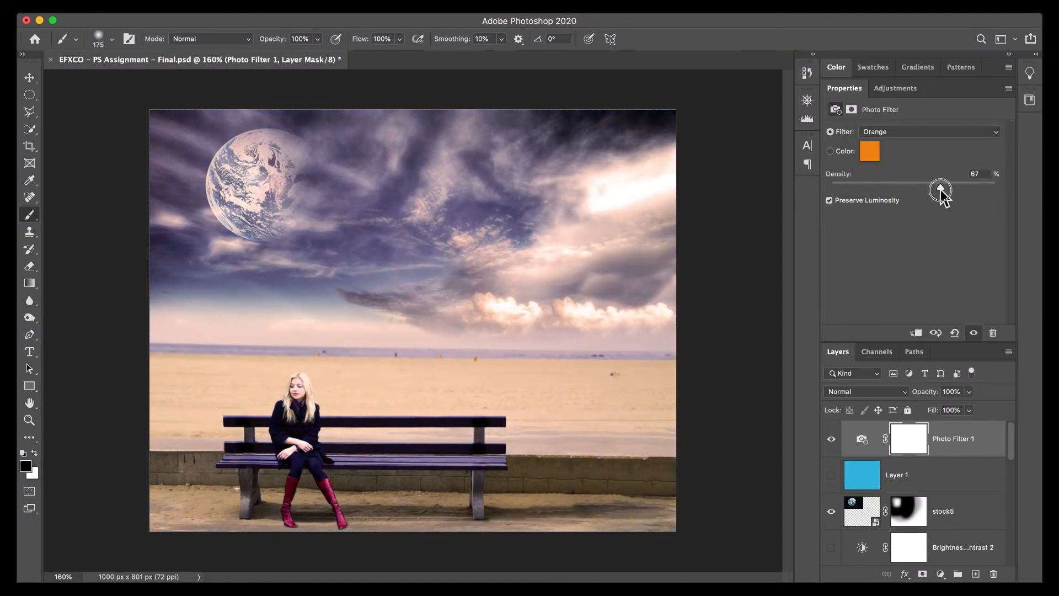
Change the Photo Filter adjustment to Blue and set its density to 35%.
click(928, 131)
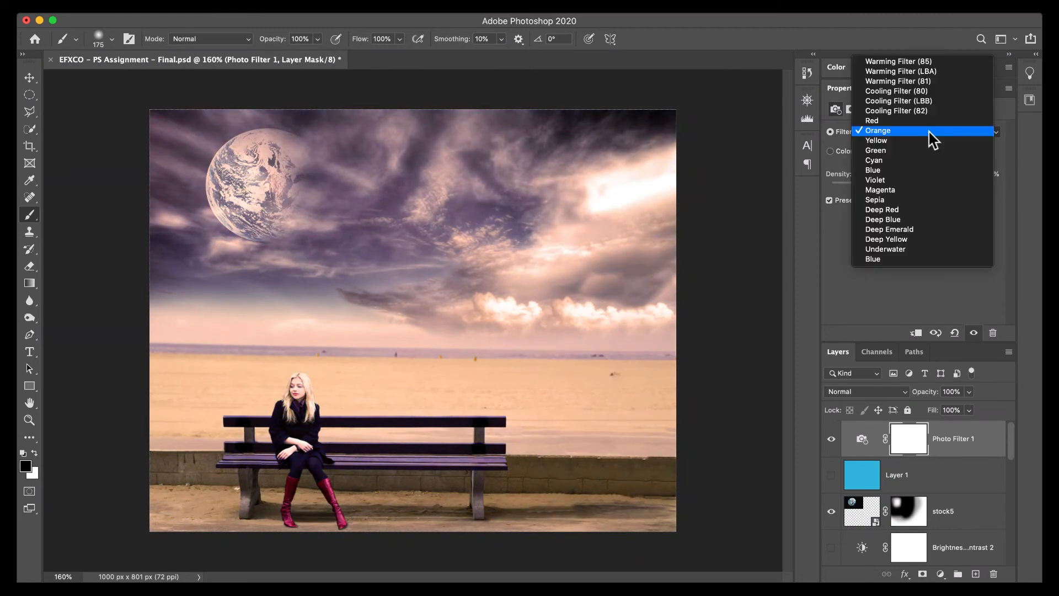
click(929, 171)
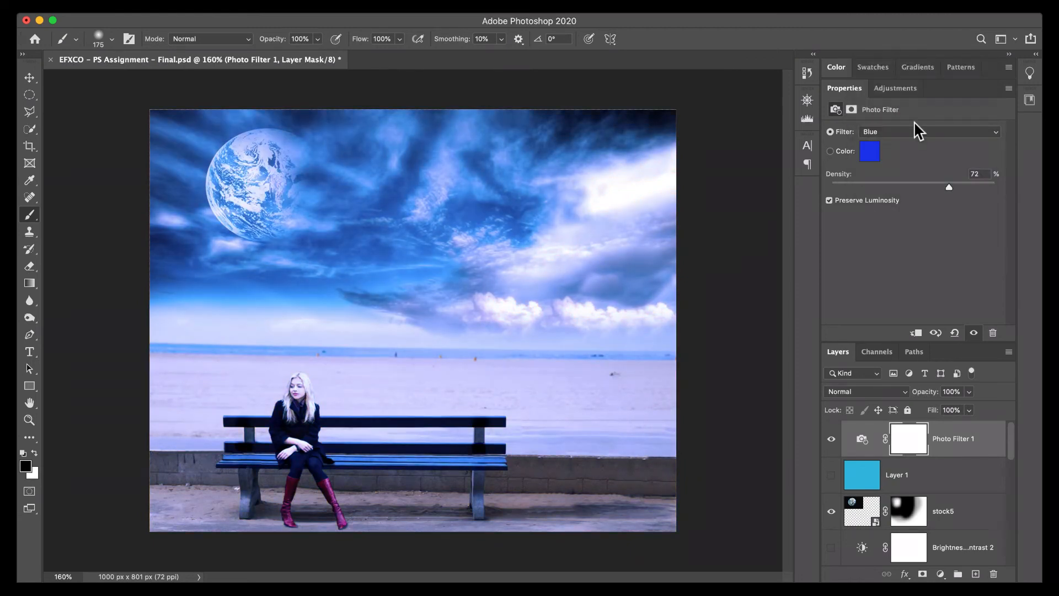
drag(929, 190, 888, 191)
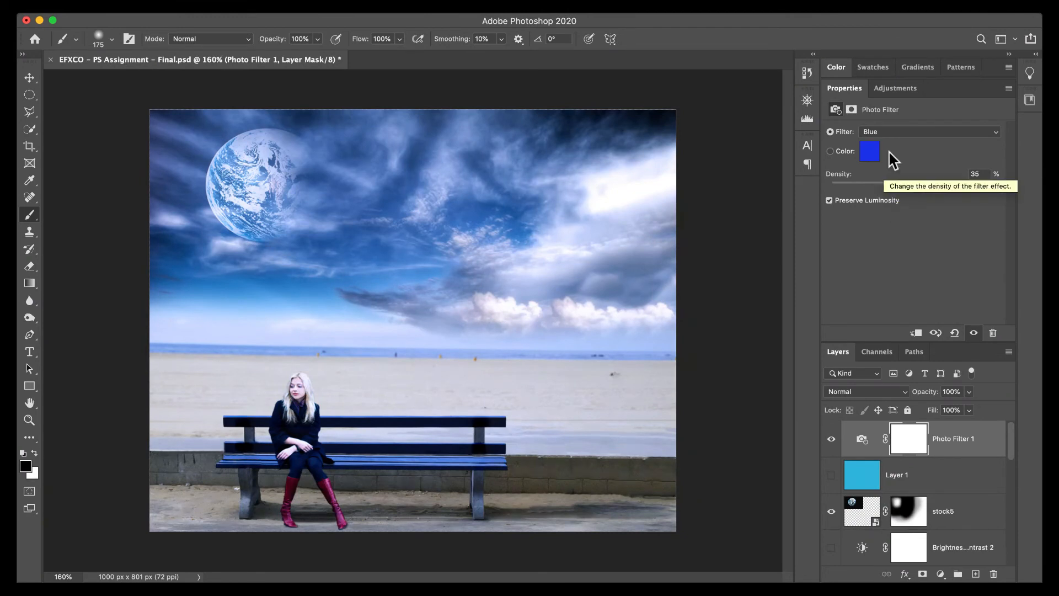
click(896, 134)
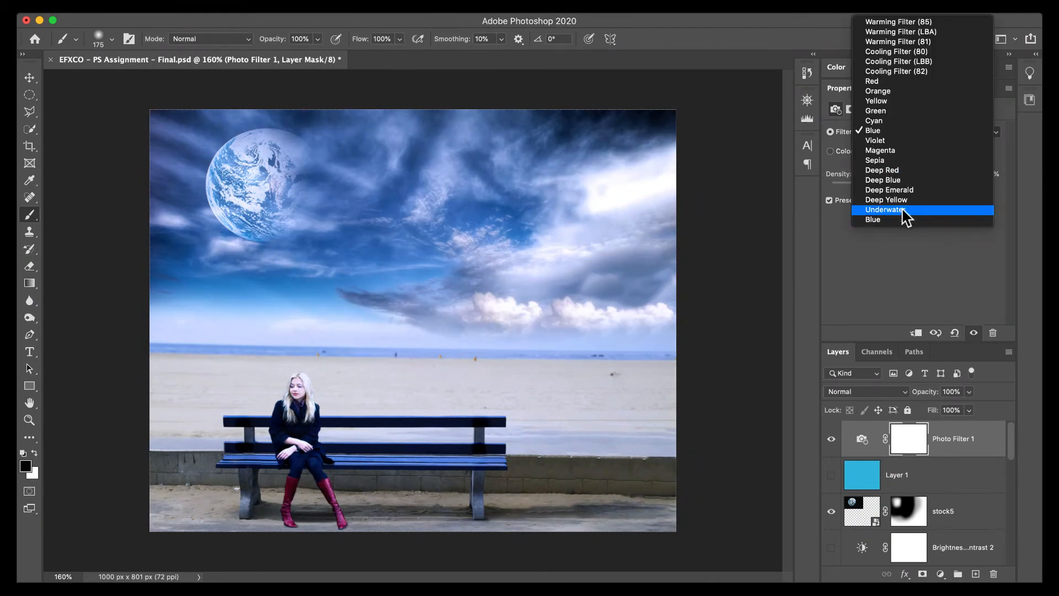
click(918, 255)
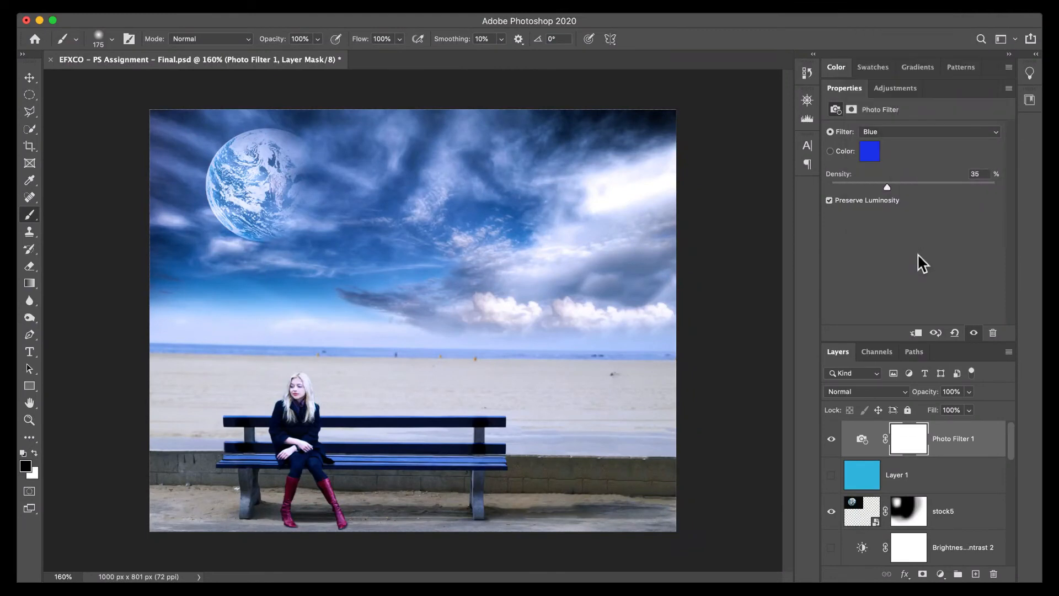
Hide the Photo Filter 1 layer and add a Color Lookup adjustment layer above it.
click(831, 439)
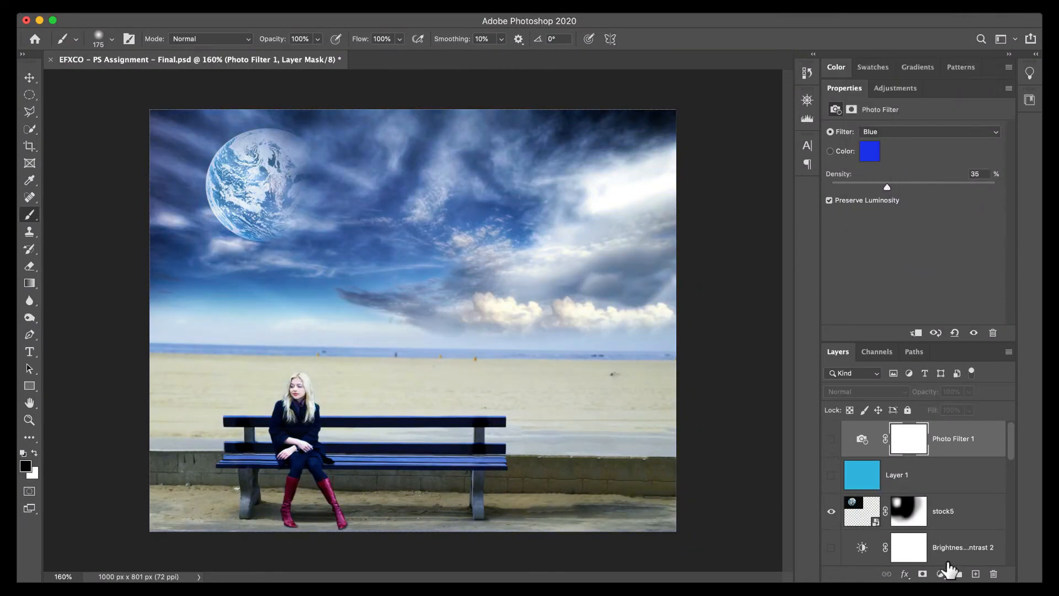
click(941, 574)
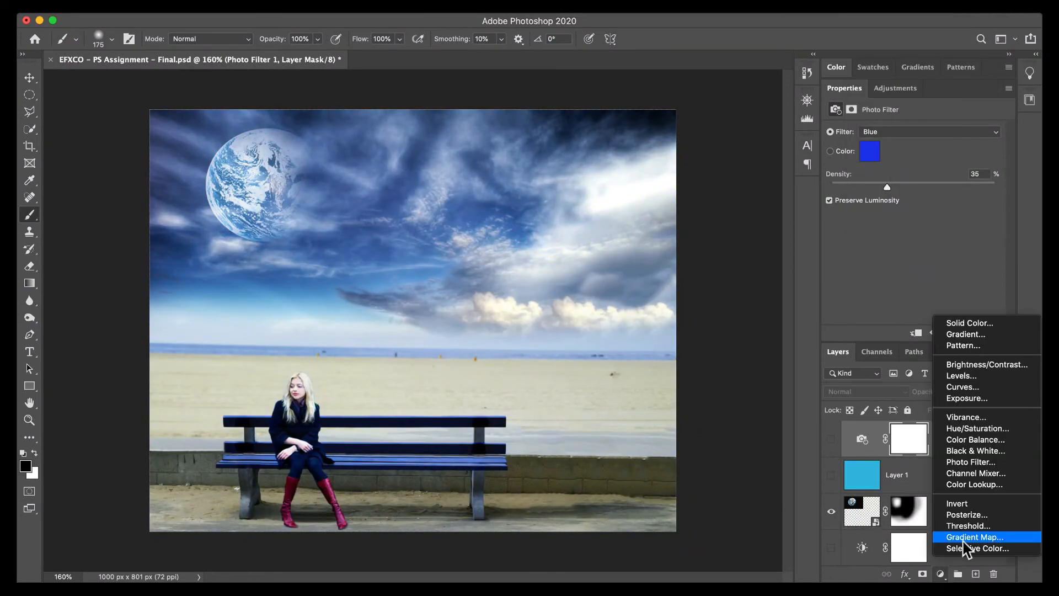
click(970, 484)
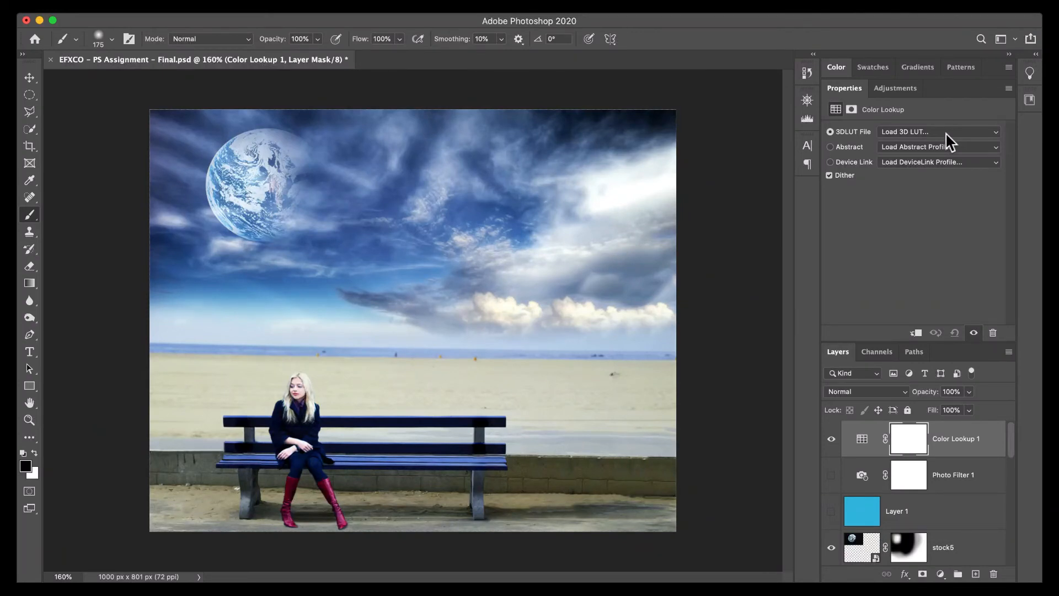
Try the TealOrangePlusContrast.3DL and LateSunset.3DL lookups, and lower the Color Lookup layer's opacity to 41%.
click(945, 134)
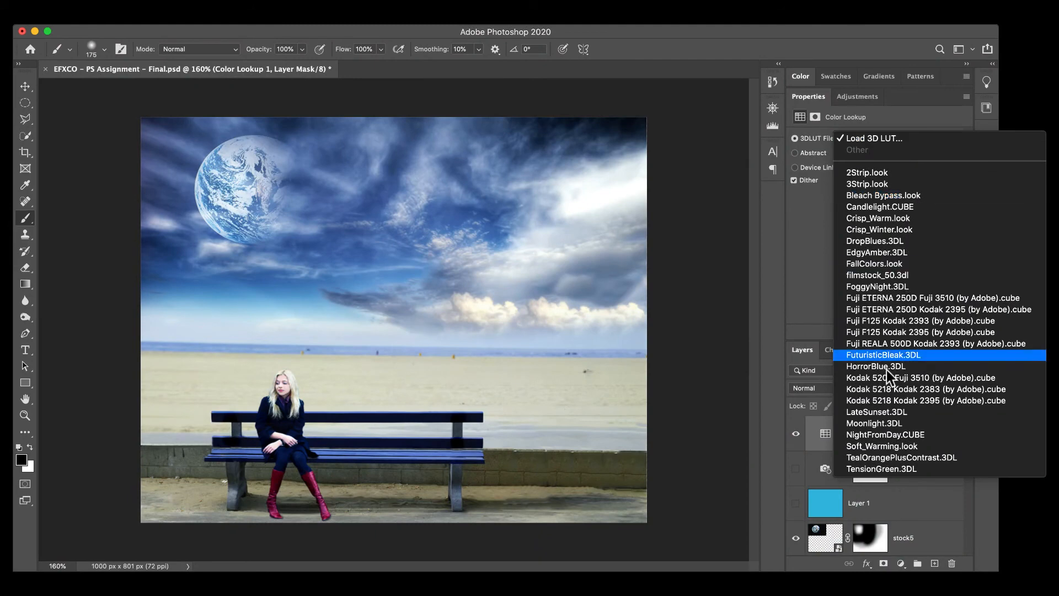
click(868, 459)
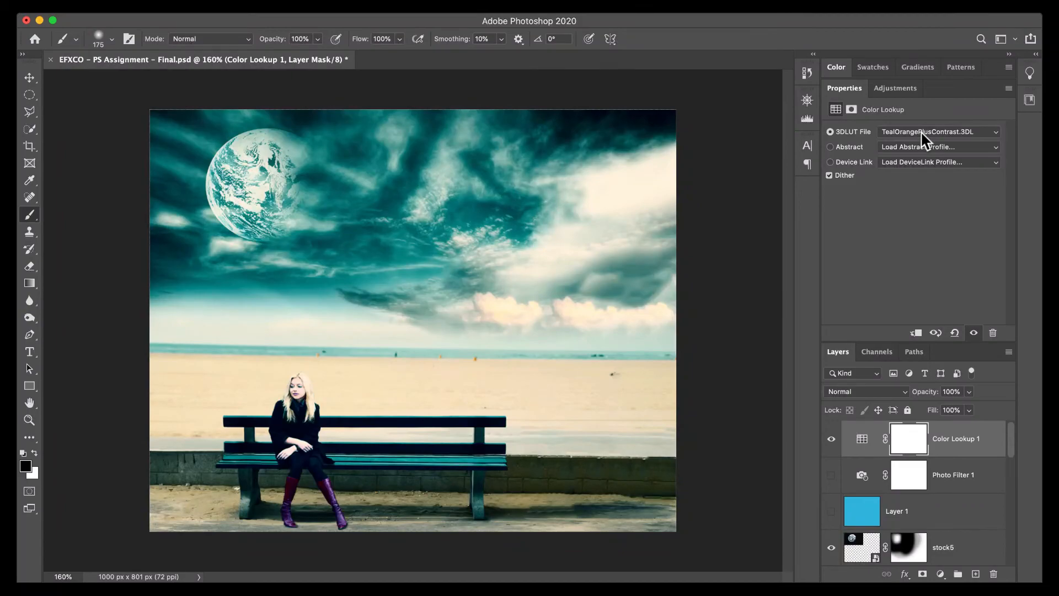
click(922, 131)
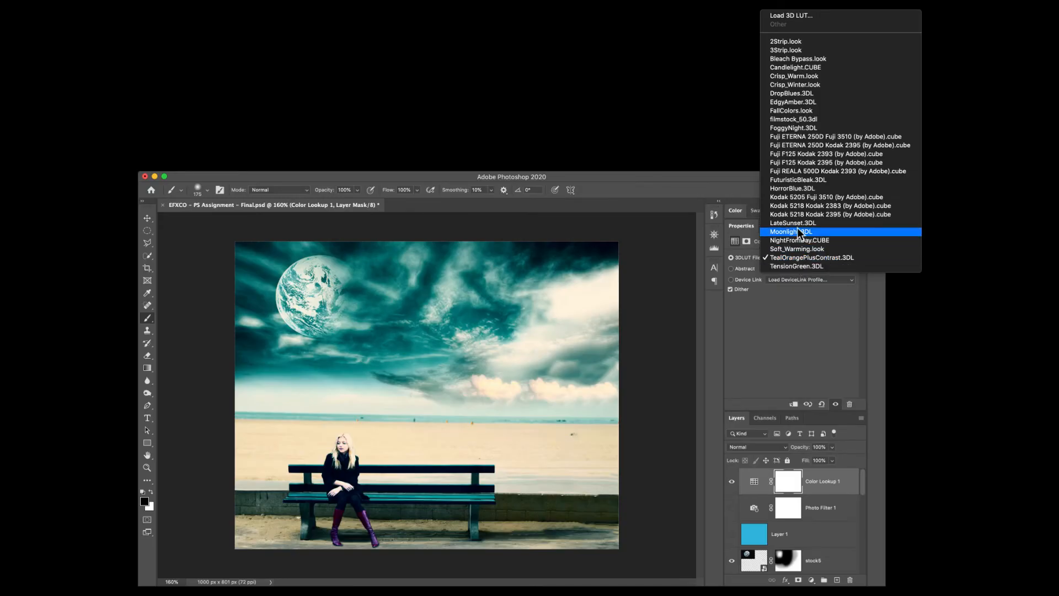
click(797, 223)
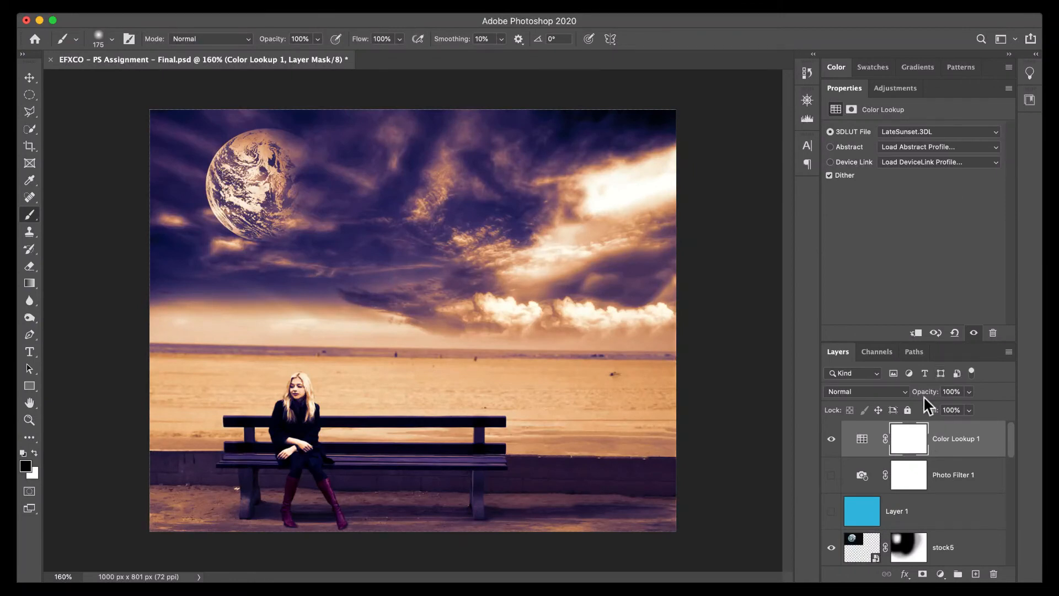
drag(923, 391, 884, 395)
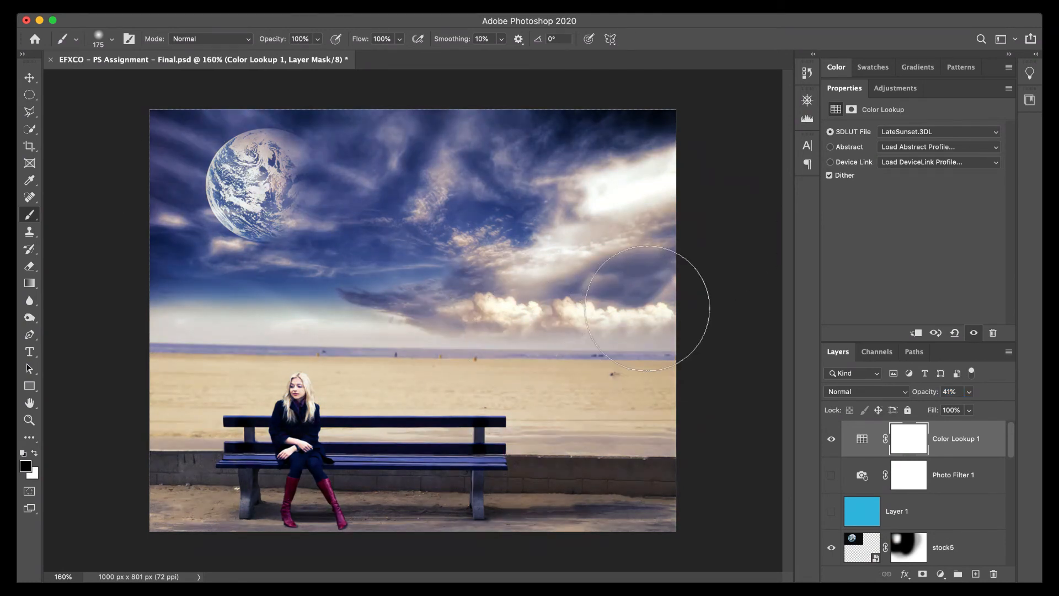
Try the Moonlight.3DL, filmstock_50.3dl and HorrorBlue.3DL lookups on the Color Lookup adjustment.
click(927, 136)
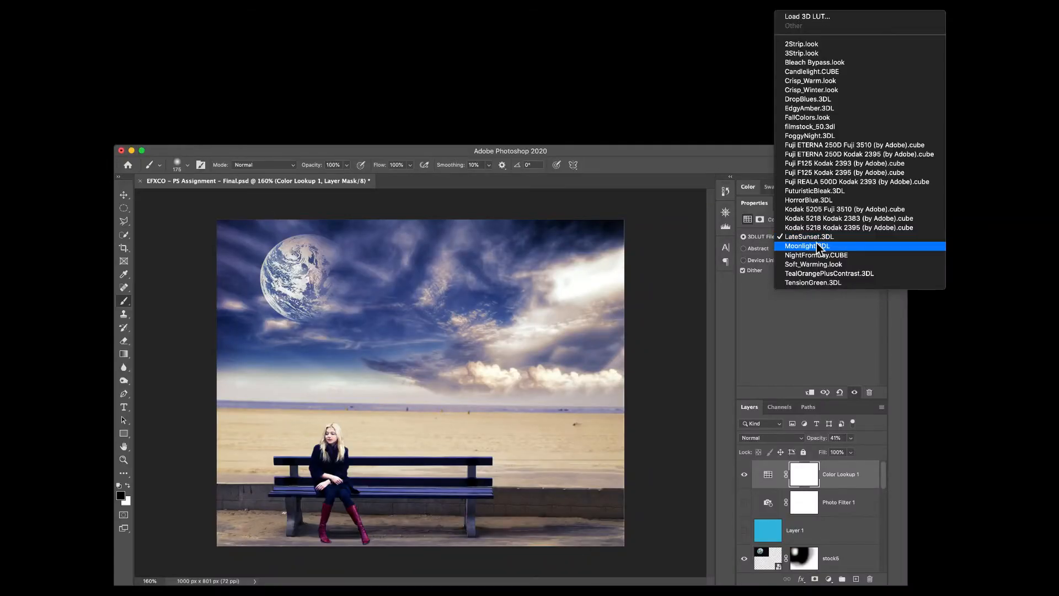
click(816, 245)
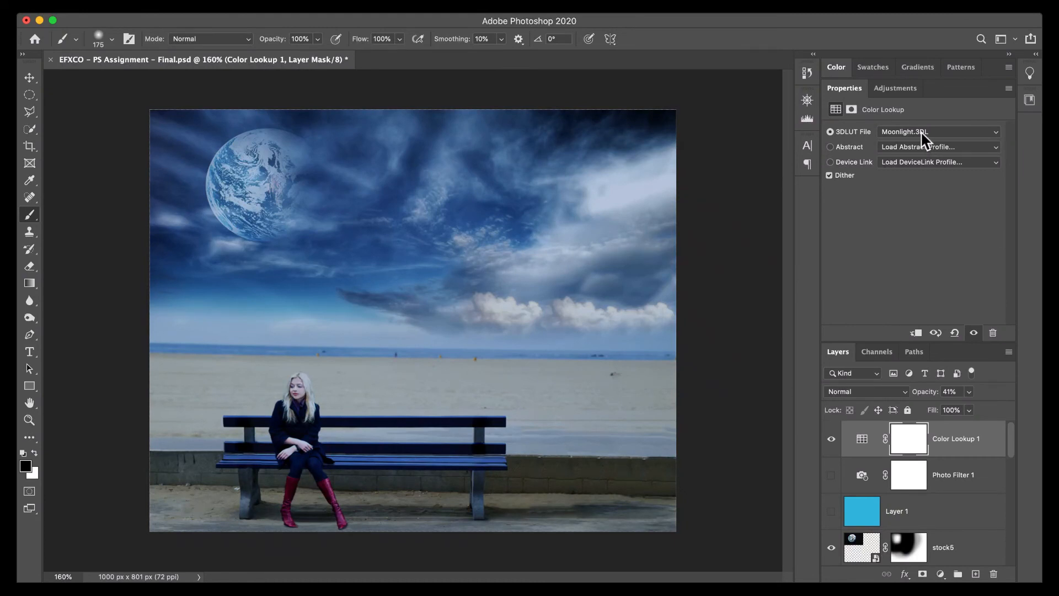
click(921, 131)
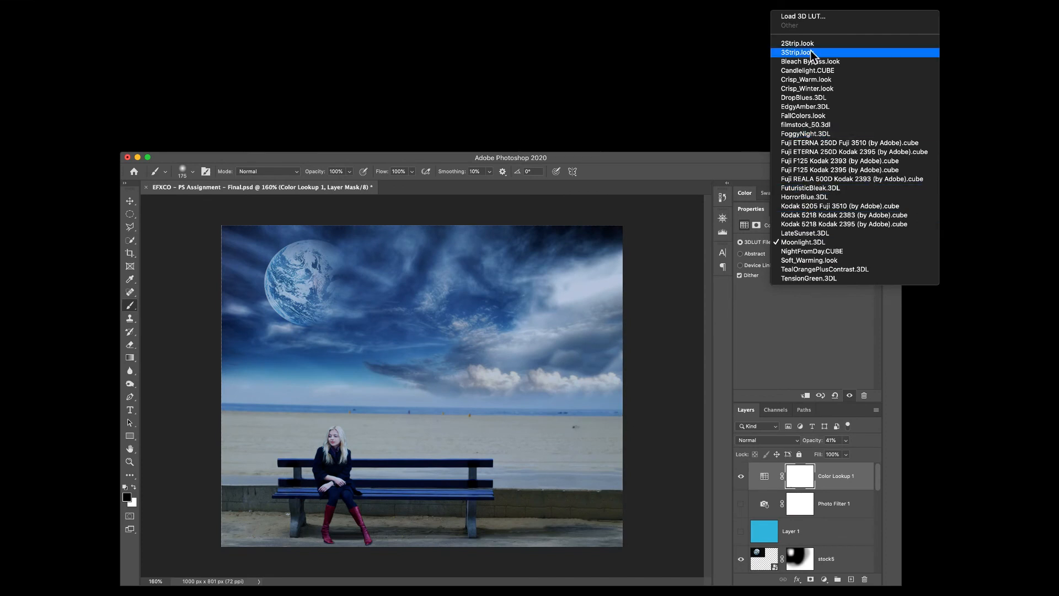
click(812, 123)
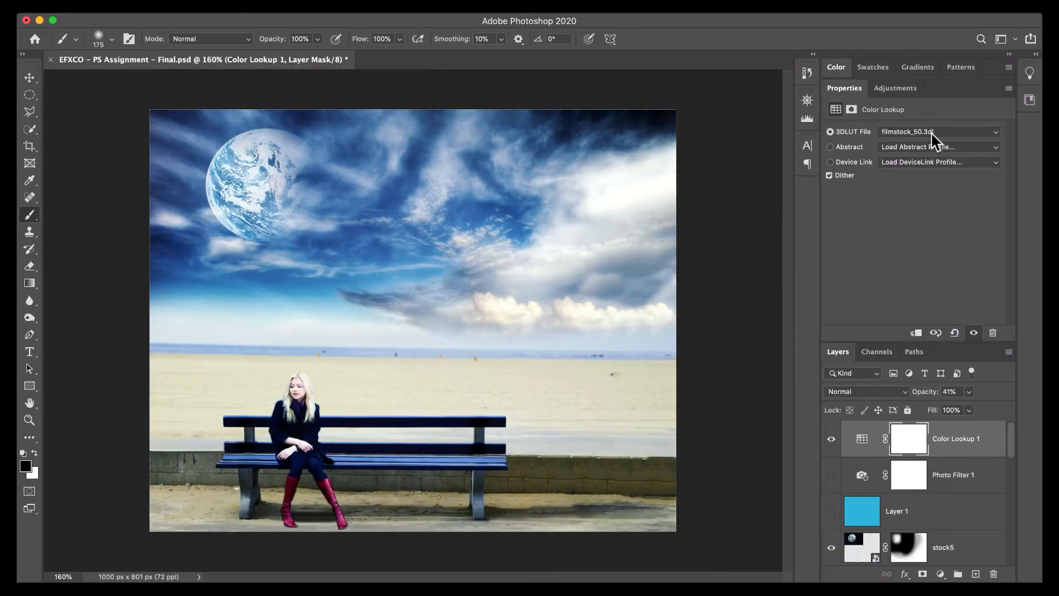
click(934, 133)
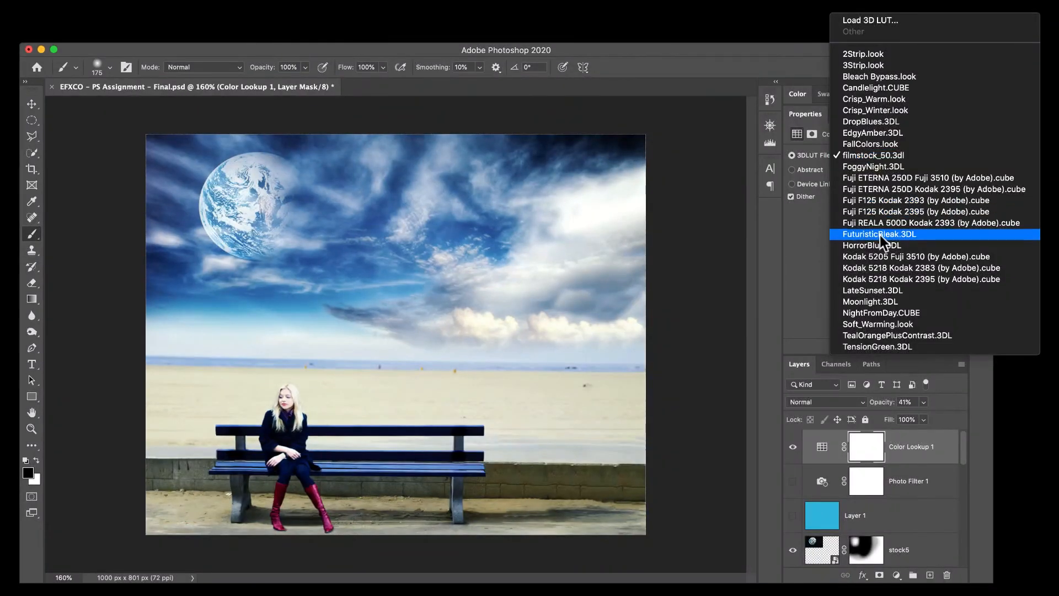
click(879, 245)
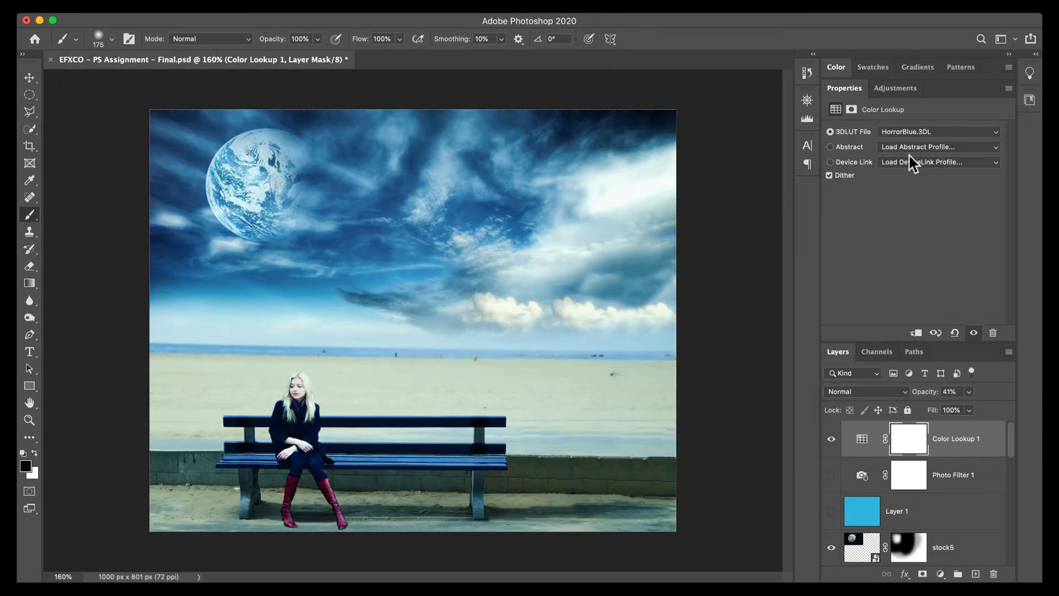
Apply the NightFromDay.CUBE lookup to the Color Lookup adjustment and collapse its settings.
click(911, 134)
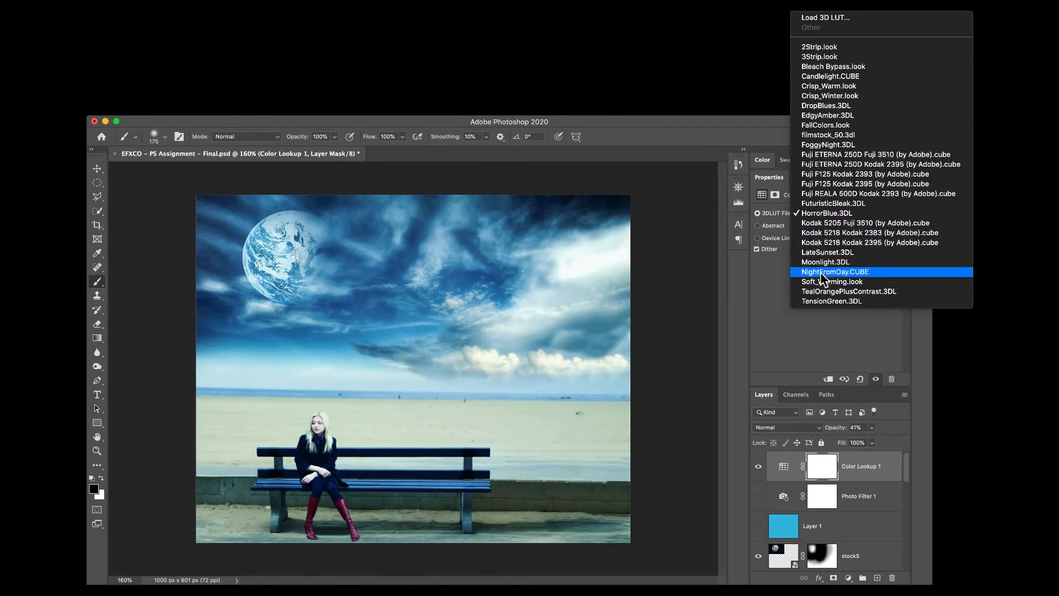
click(821, 272)
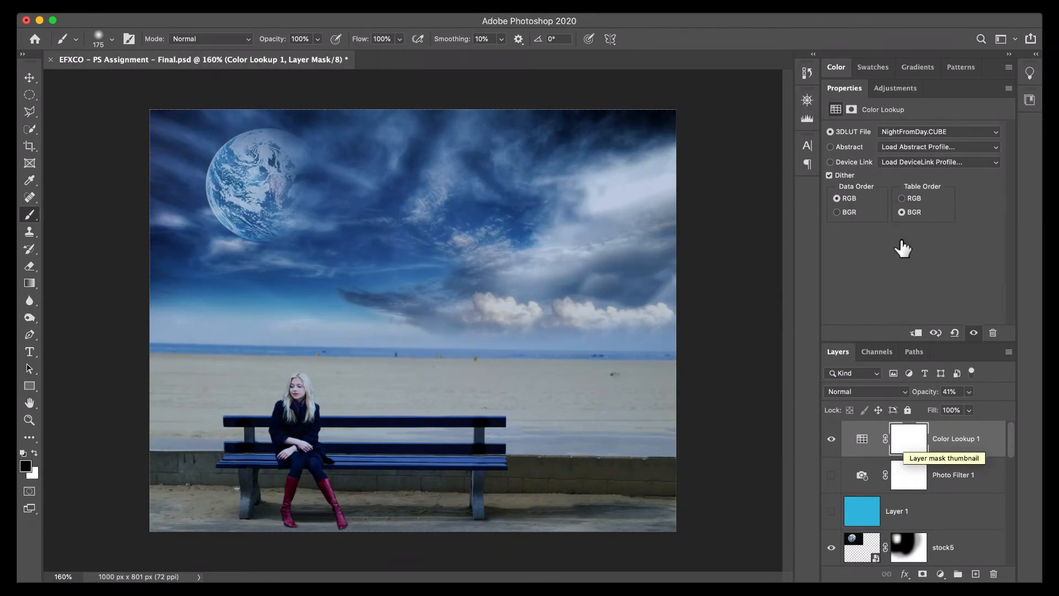
double_click(840, 94)
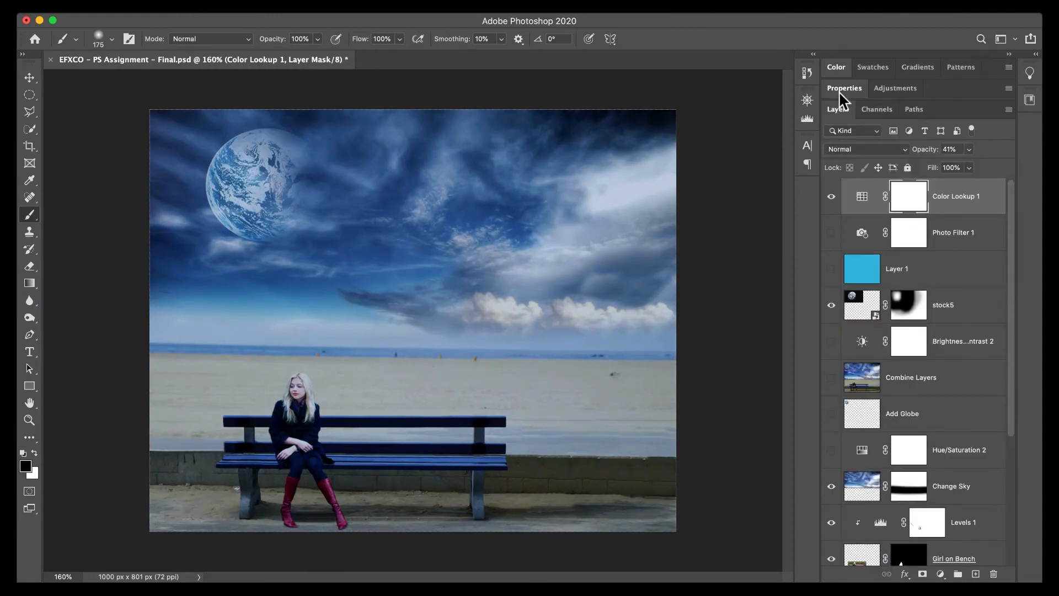
Compare the color treatments, leaving the blue Layer 1 tint visible with Color Lookup 1 and Photo Filter 1 hidden.
click(831, 232)
click(831, 196)
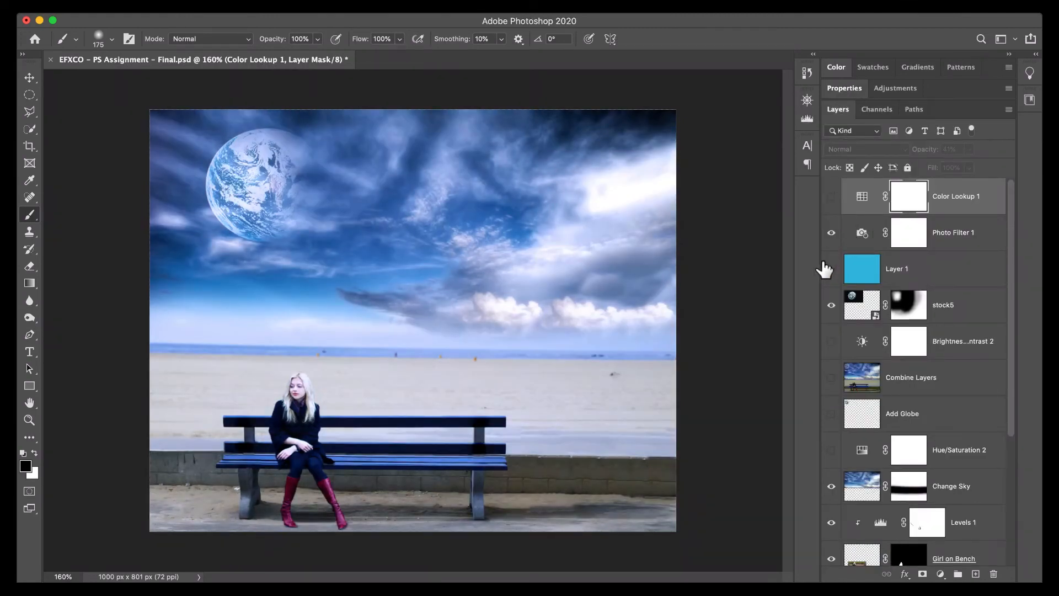
click(831, 268)
click(831, 232)
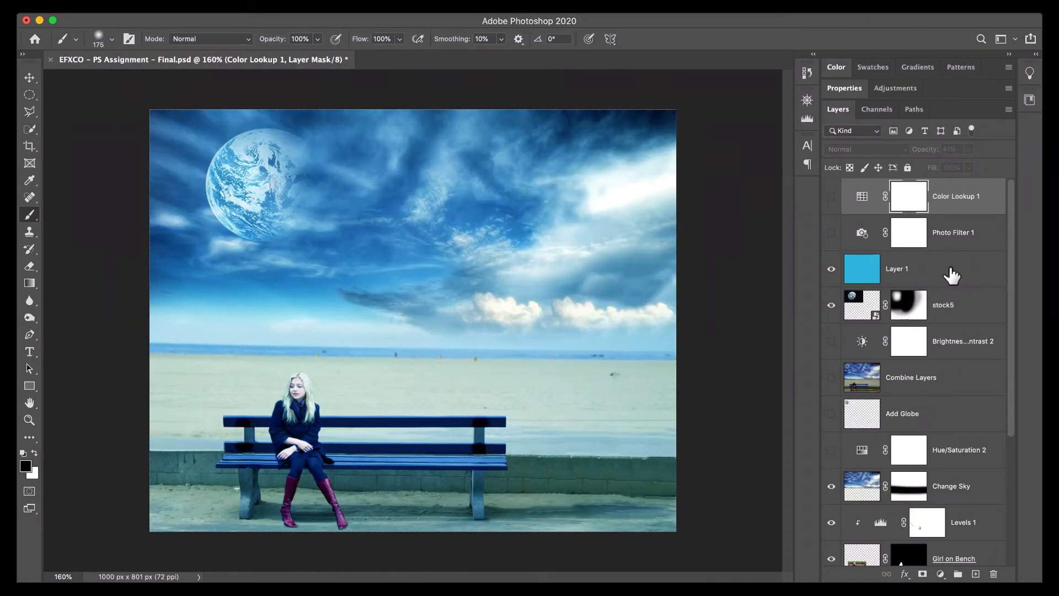
Delete the blue Layer 1 tint layer, leaving no blank replacement layer above stock5.
click(960, 276)
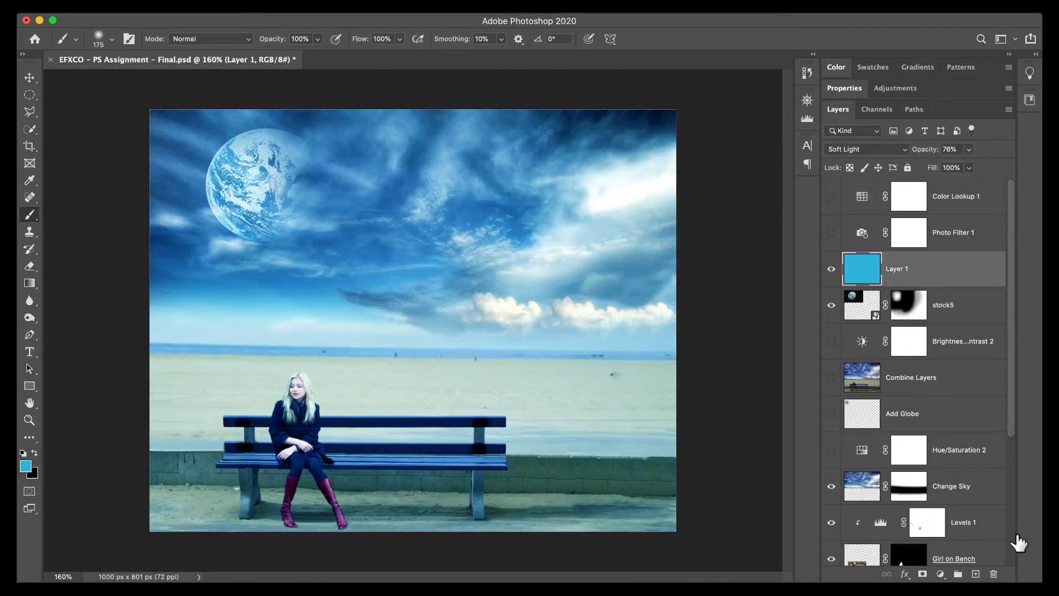
click(994, 573)
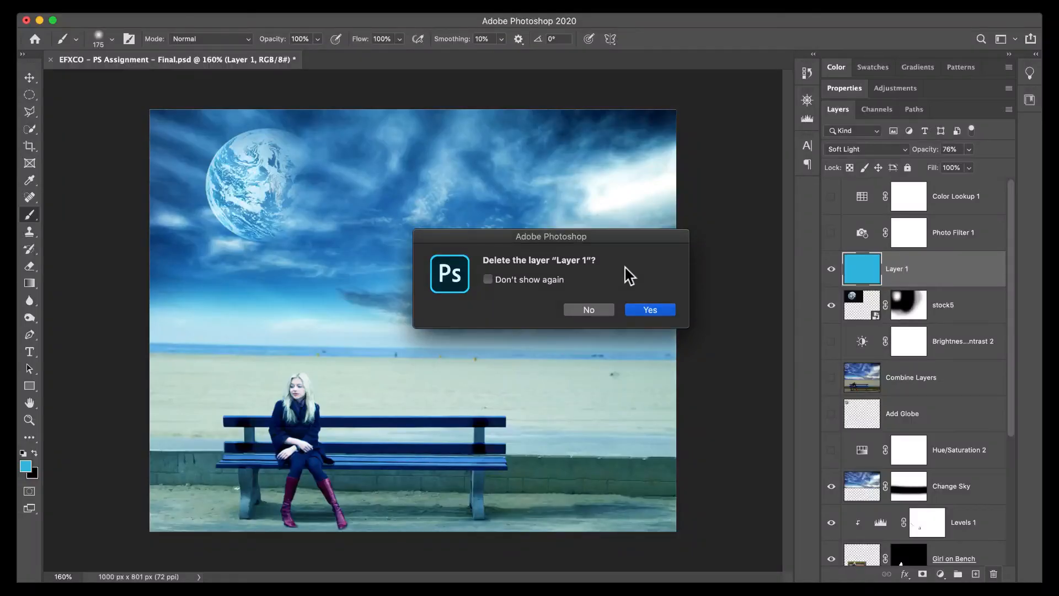
click(646, 310)
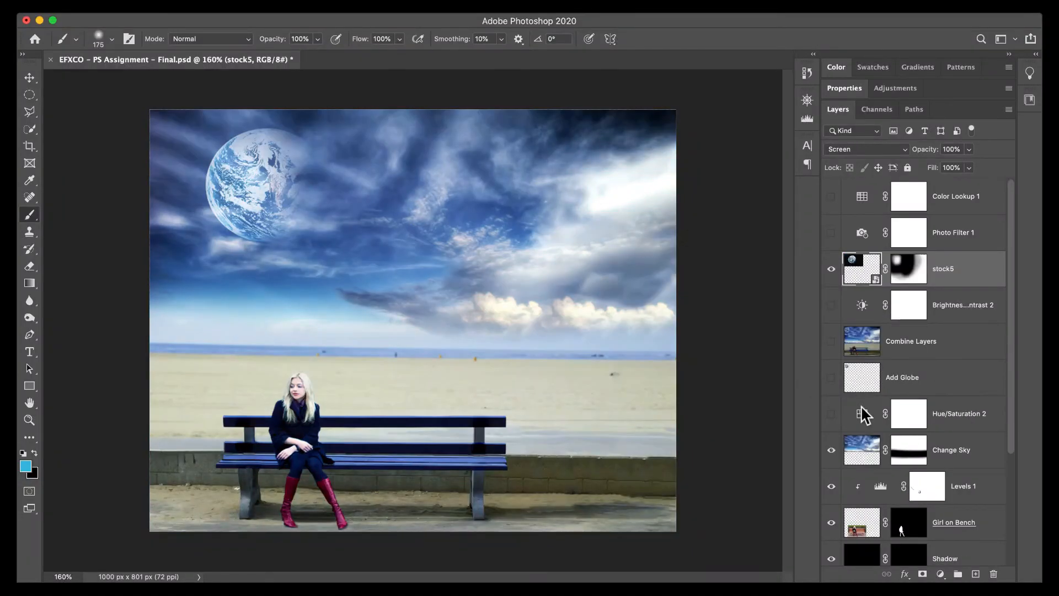
click(976, 574)
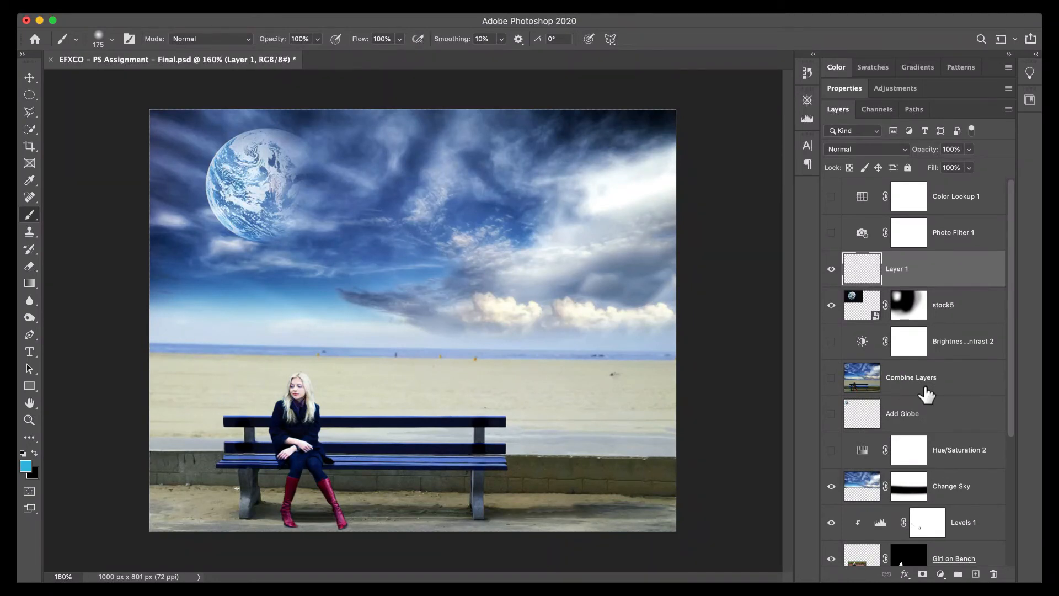
key(Delete)
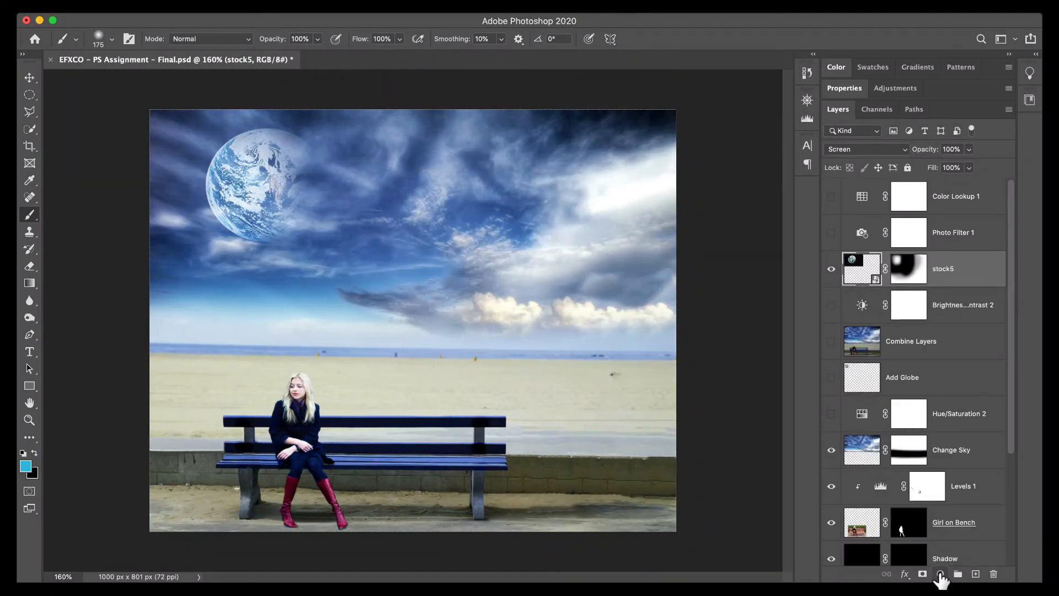
Add a Solid Color fill layer in #33b7dd above stock5 and set its blend mode to Soft Light.
click(940, 574)
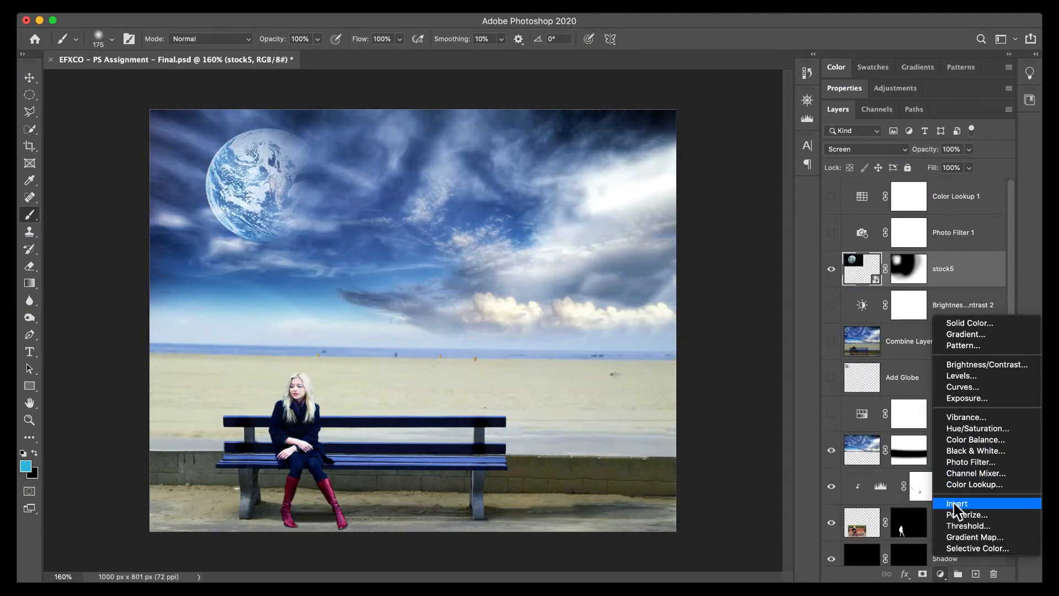
click(969, 324)
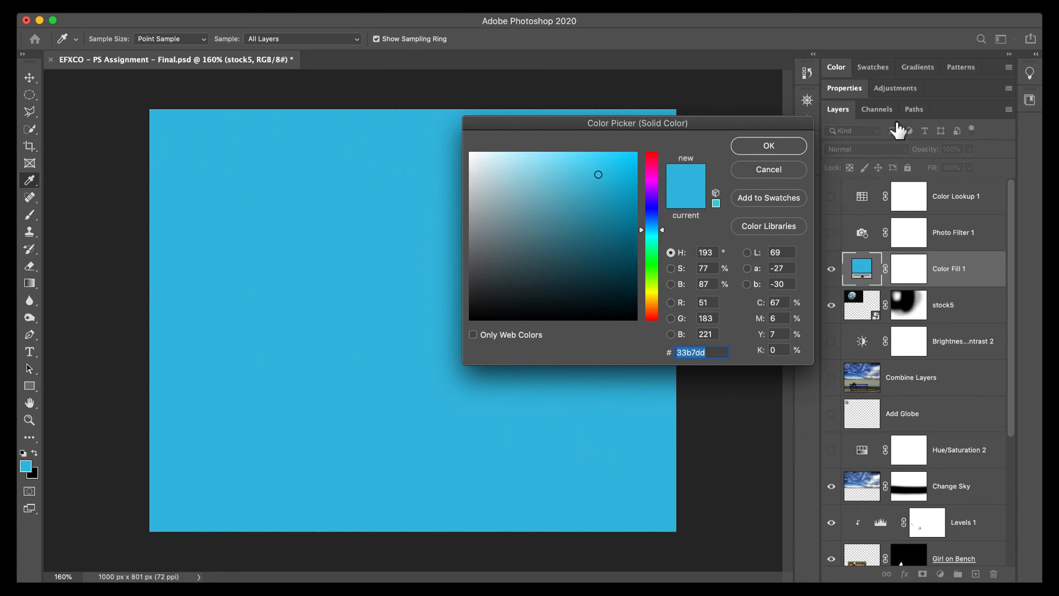
click(769, 146)
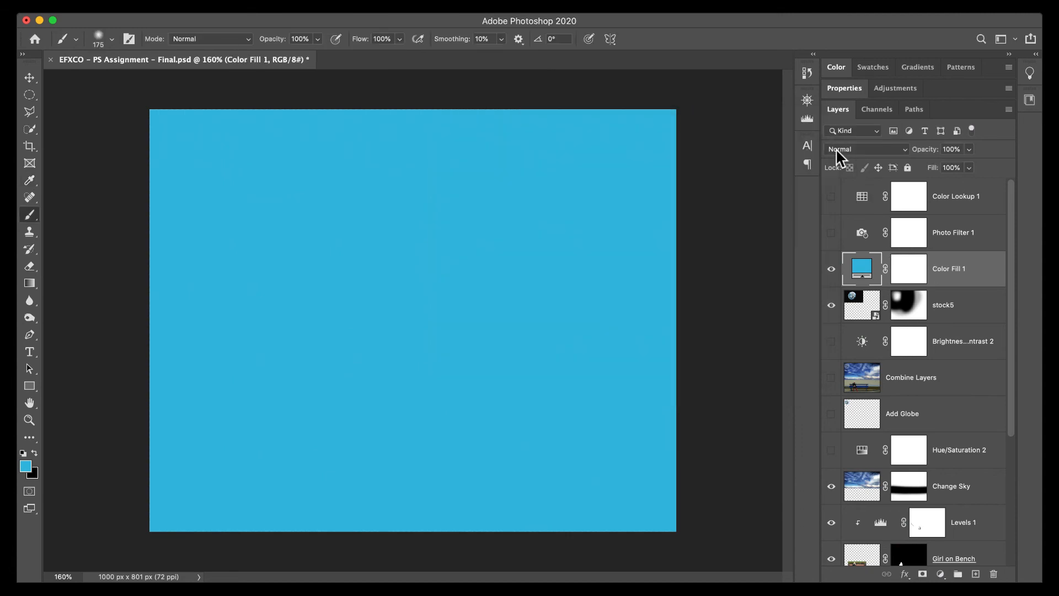
click(853, 150)
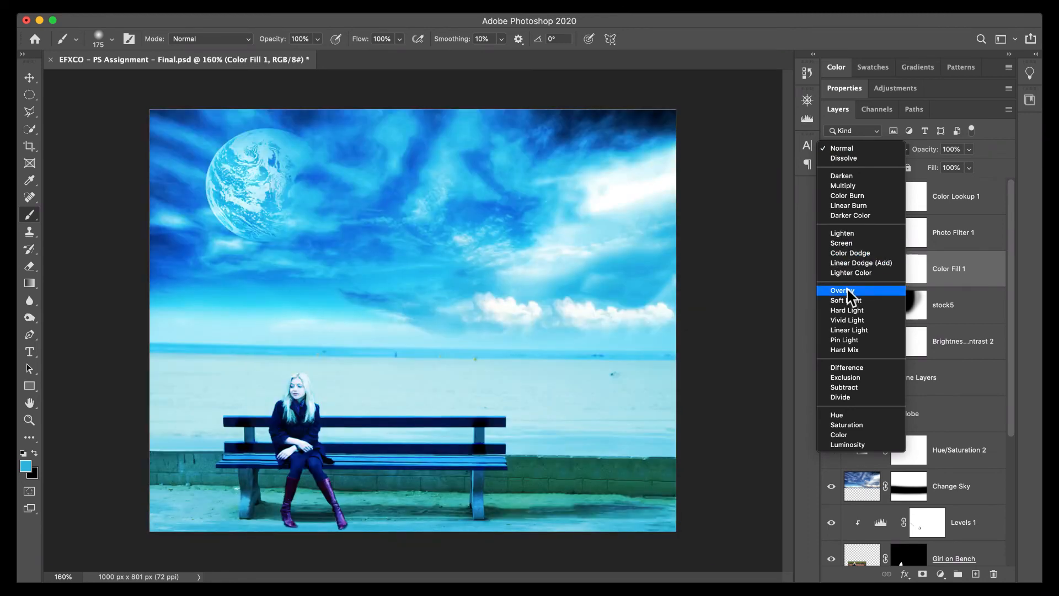
click(846, 302)
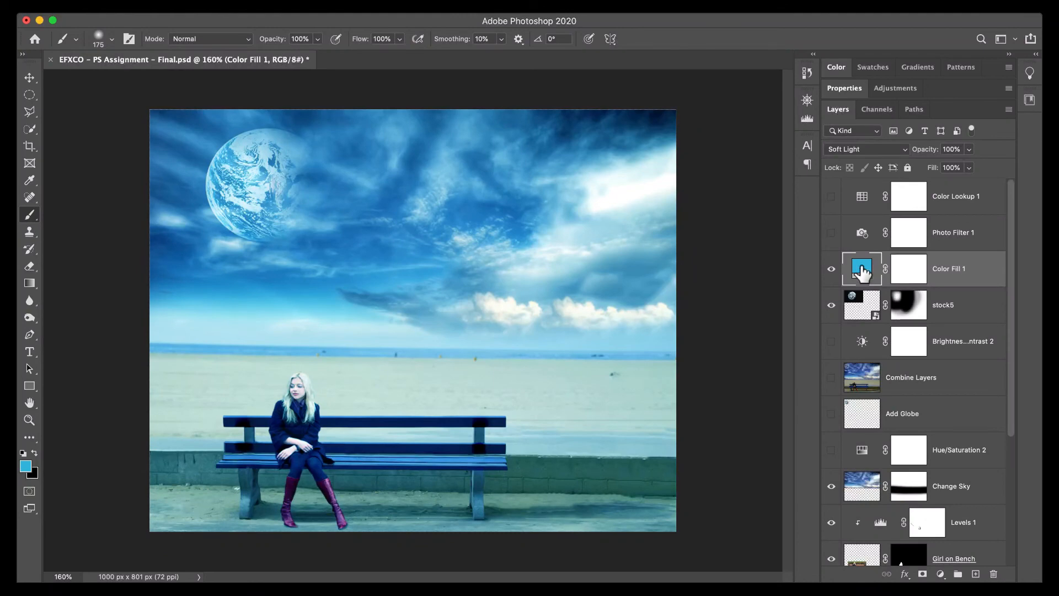
Change the color of the Color Fill 1 layer from blue to a light purple.
double_click(862, 274)
mouse_move(570, 227)
mouse_down()
mouse_move(534, 267)
mouse_move(534, 208)
mouse_move(613, 193)
mouse_move(610, 233)
mouse_move(546, 296)
mouse_move(556, 225)
mouse_move(598, 201)
mouse_move(502, 205)
mouse_move(488, 235)
mouse_up()
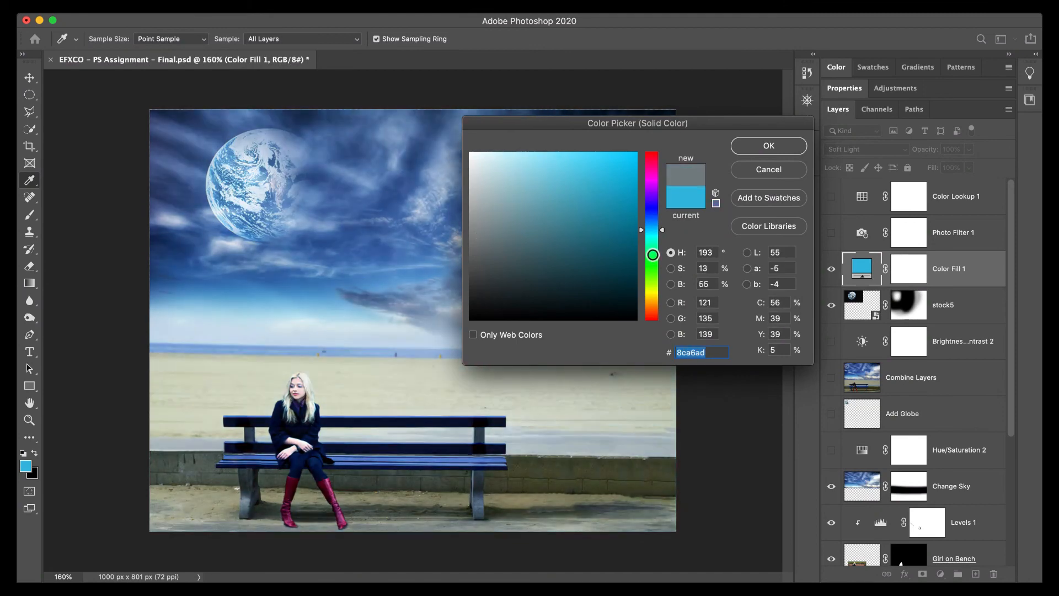
drag(651, 248, 651, 302)
drag(586, 282, 540, 166)
click(756, 147)
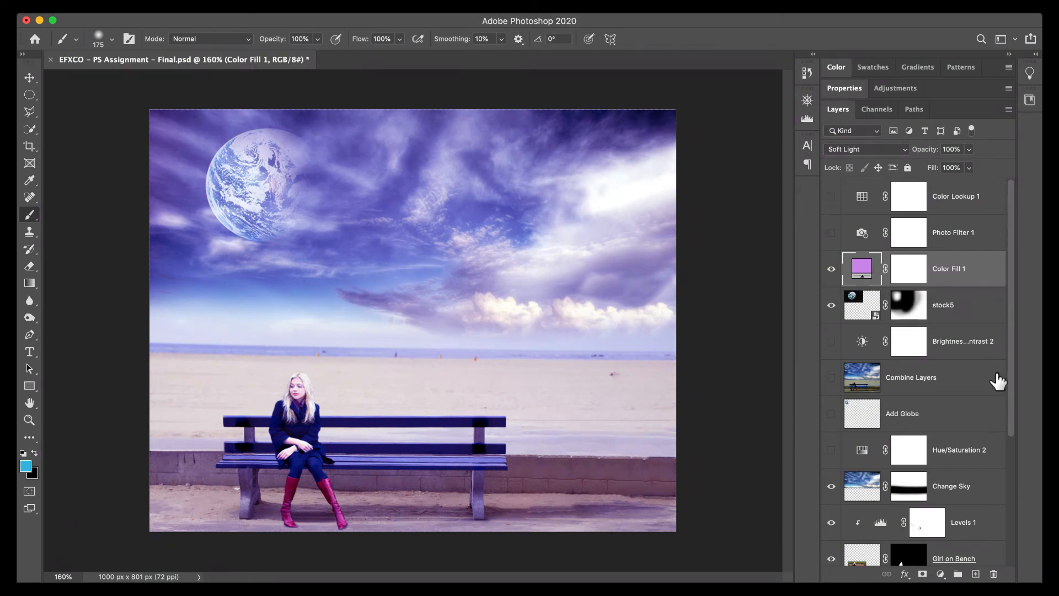
Review the layer stack and preview other blend modes, such as Pin Light, on the purple Color Fill 1 layer.
drag(1013, 369, 1013, 300)
drag(1012, 359, 1012, 515)
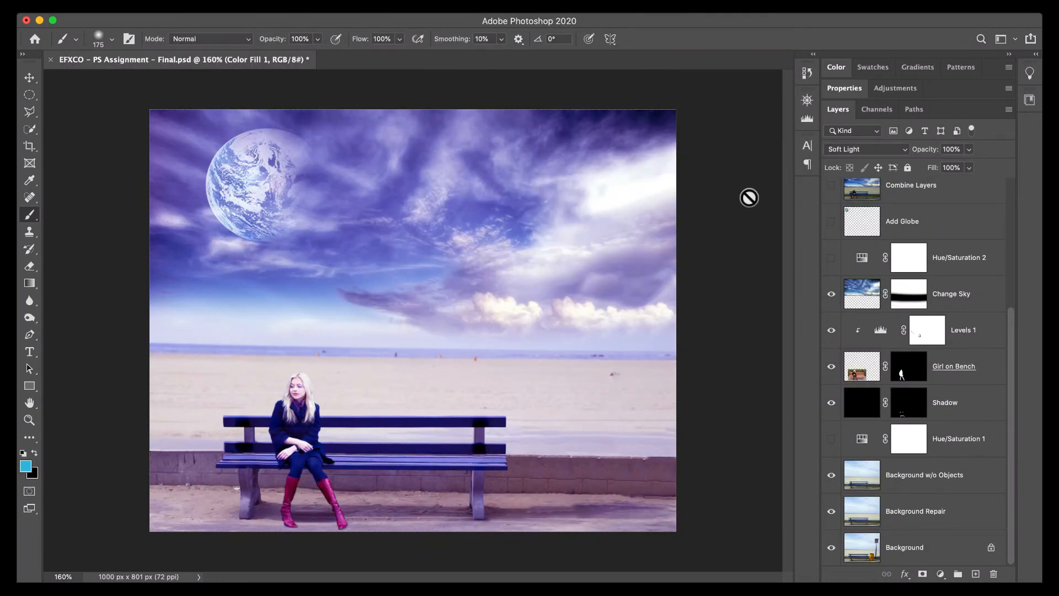
click(869, 149)
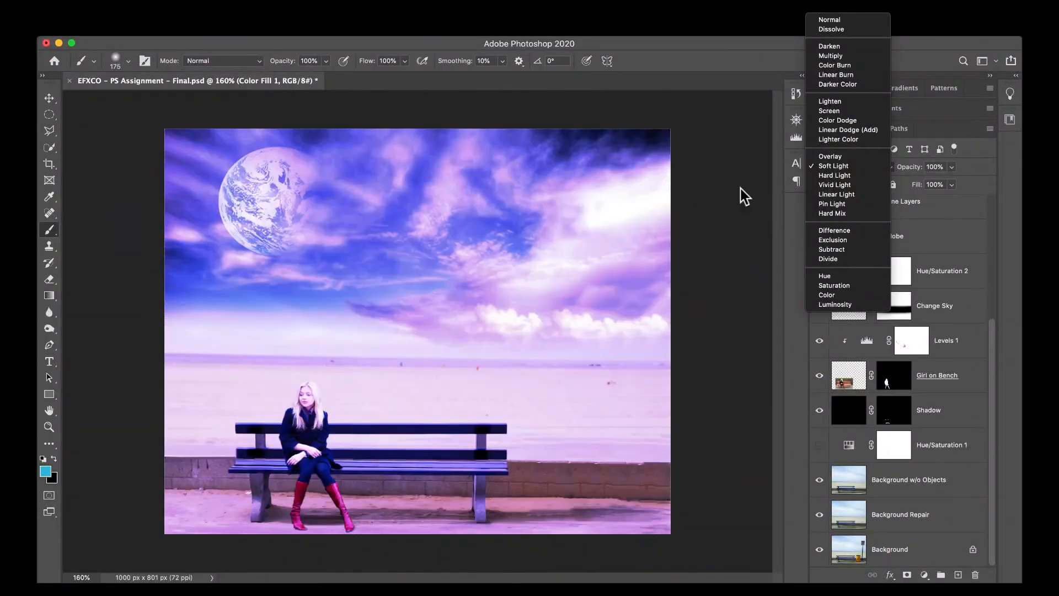
click(741, 188)
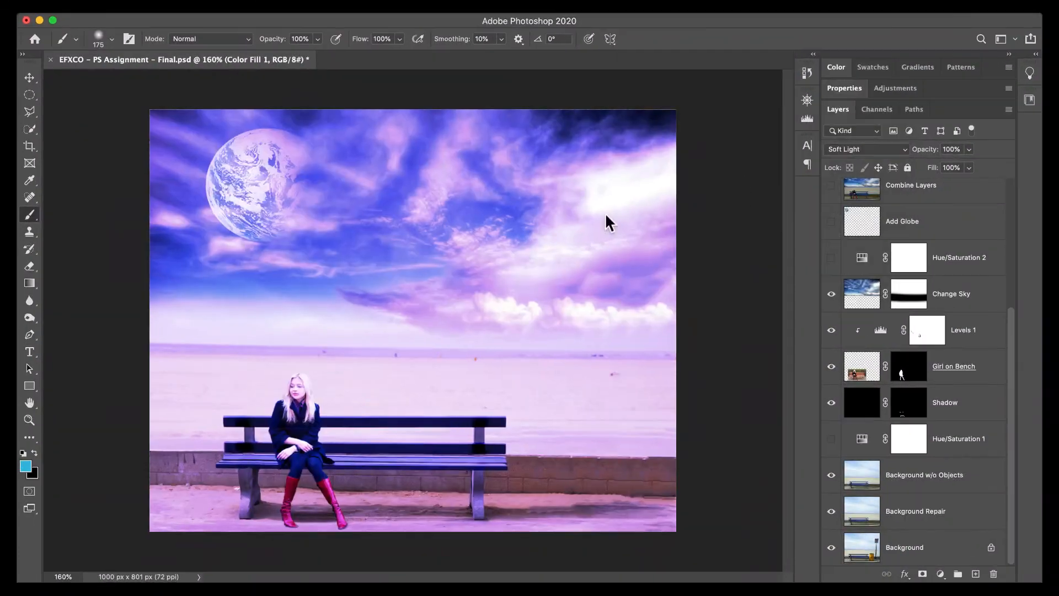